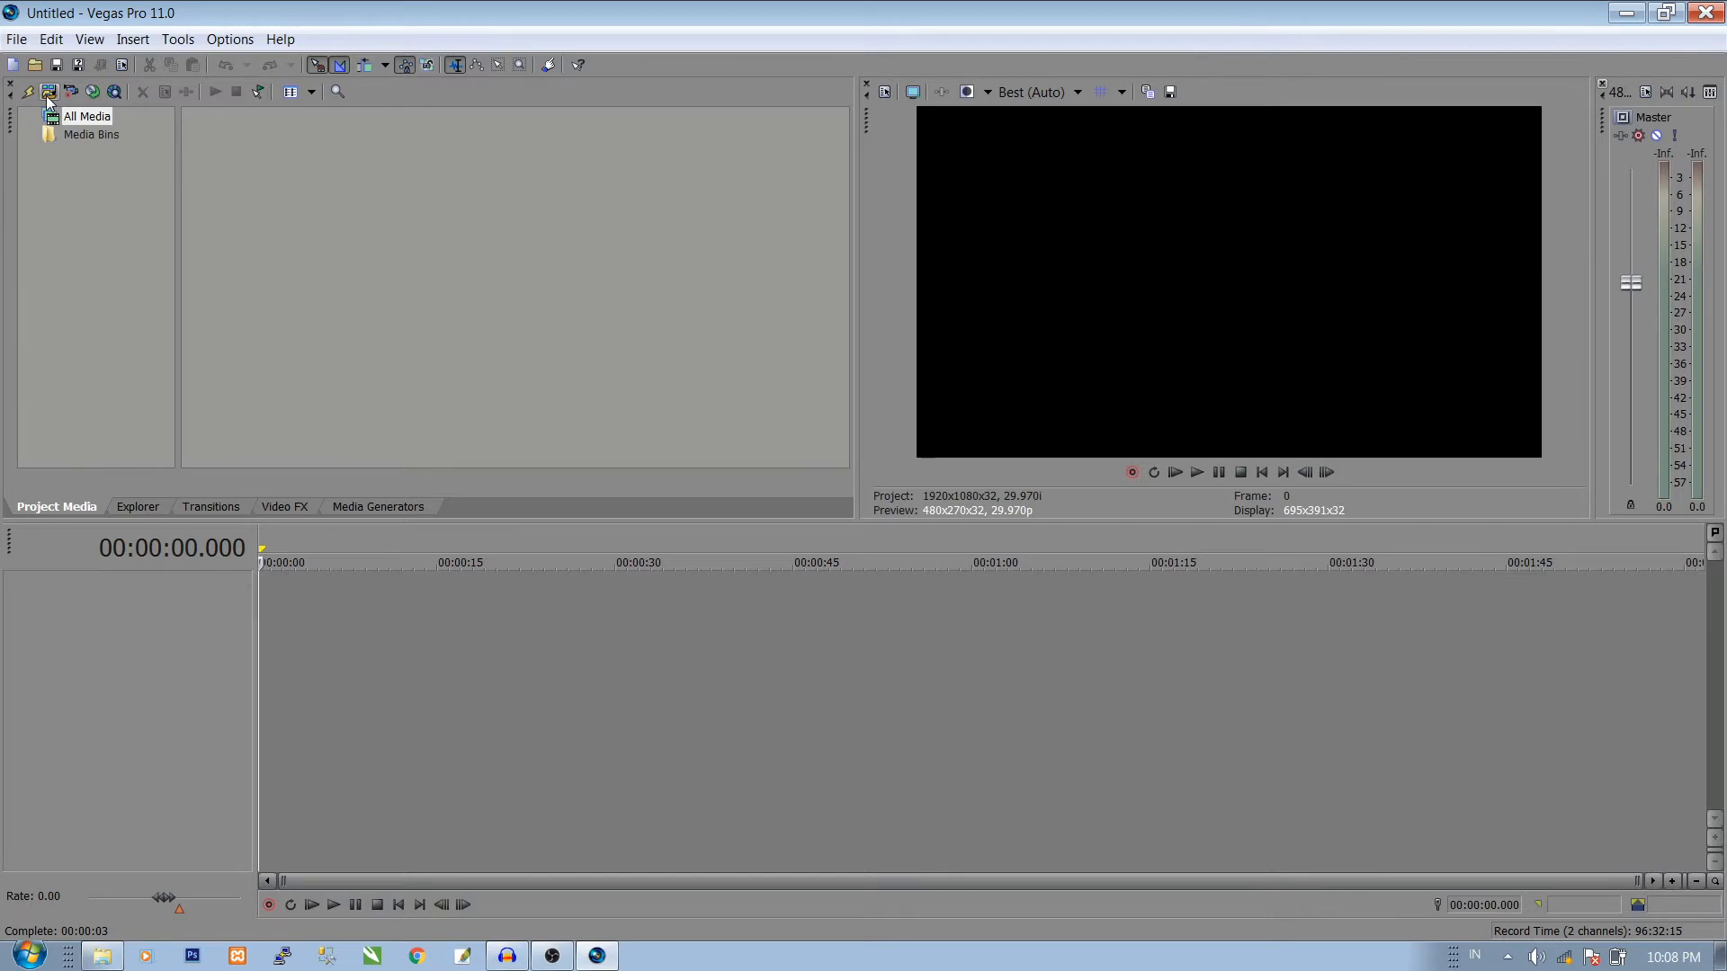
pyautogui.click(17, 41)
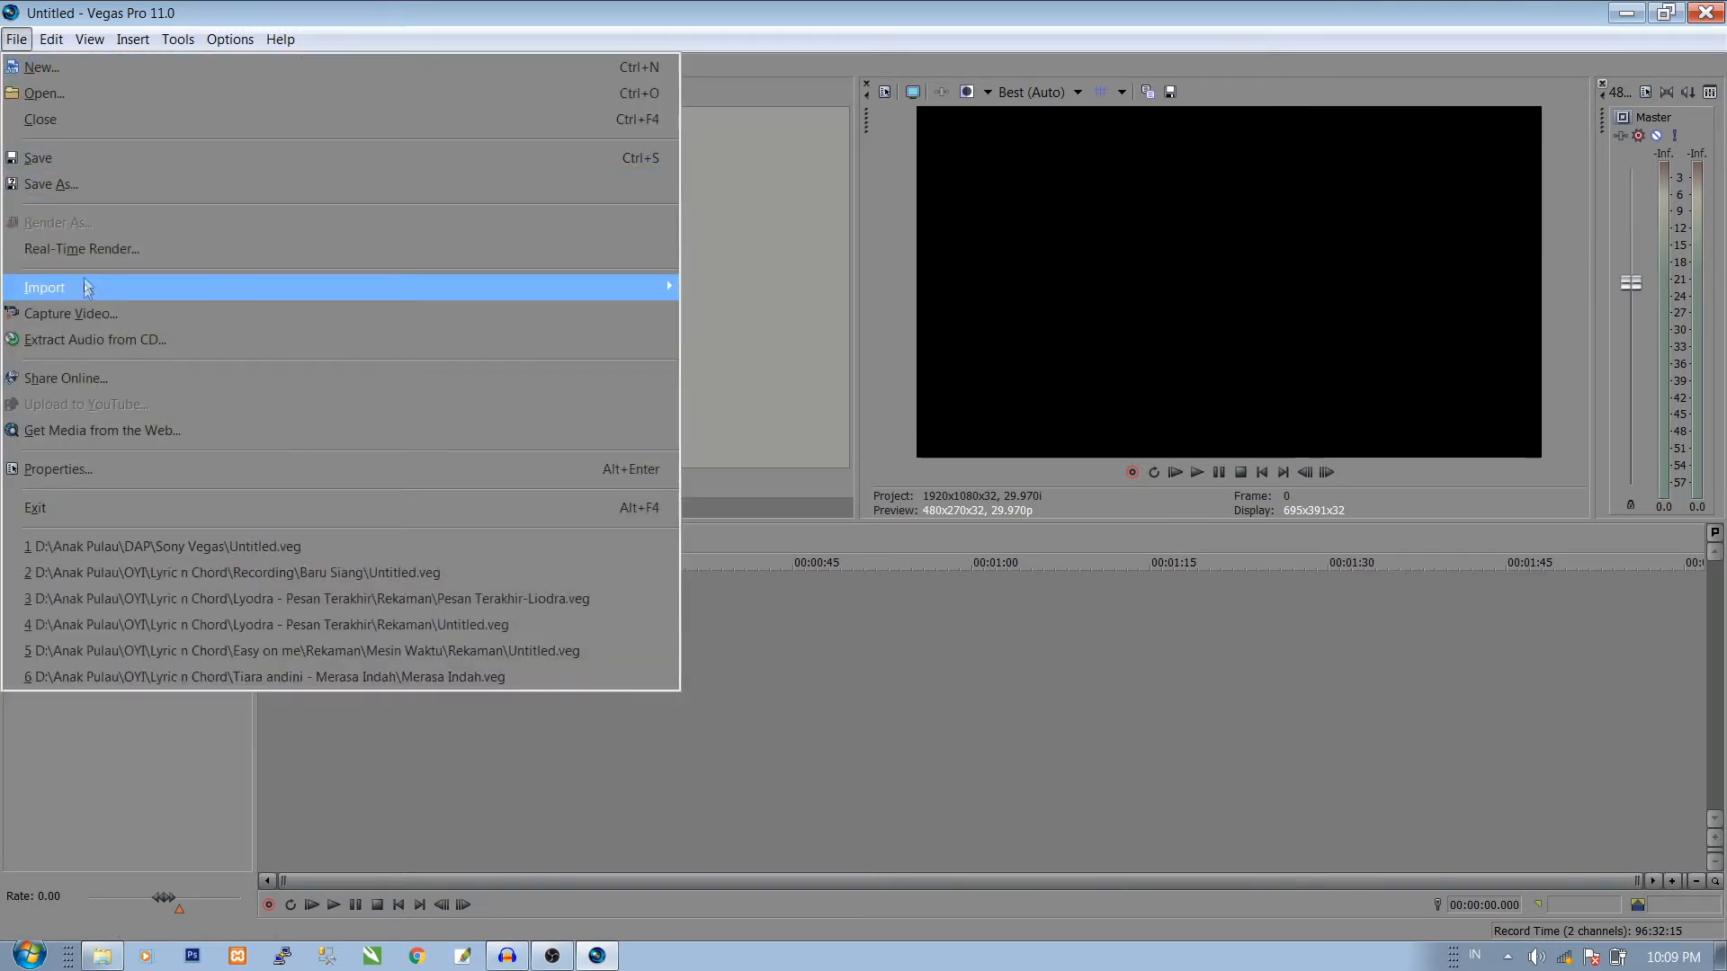
pyautogui.moveTo(84, 284)
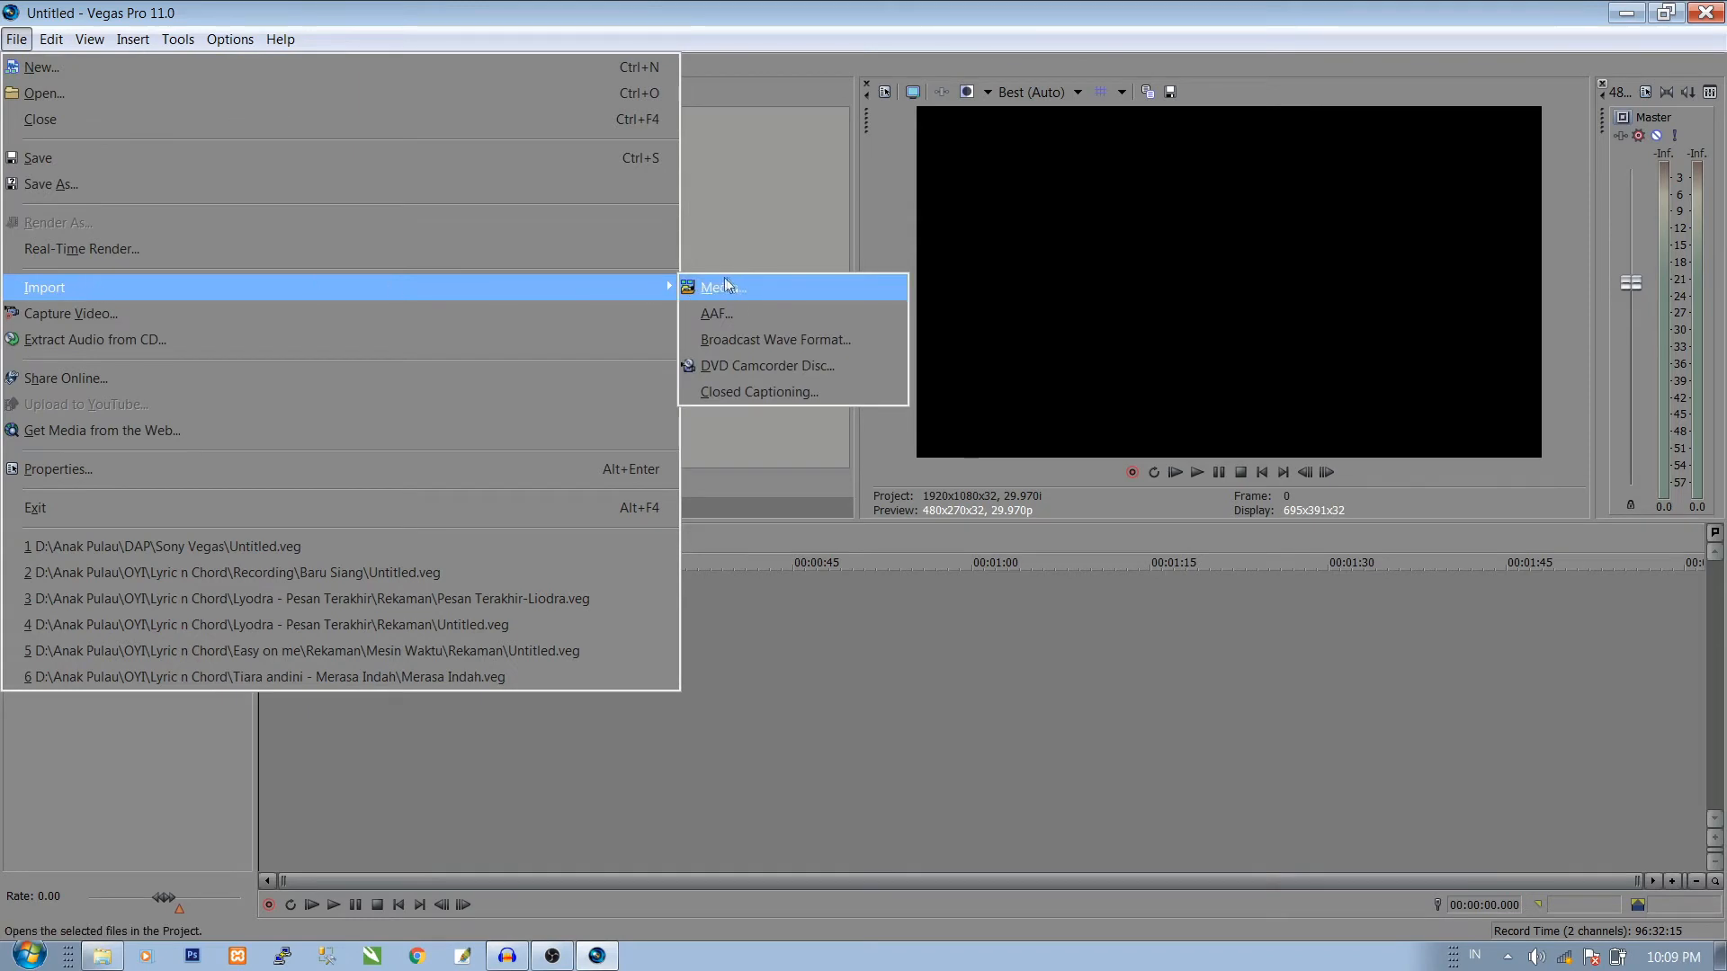
pyautogui.click(743, 182)
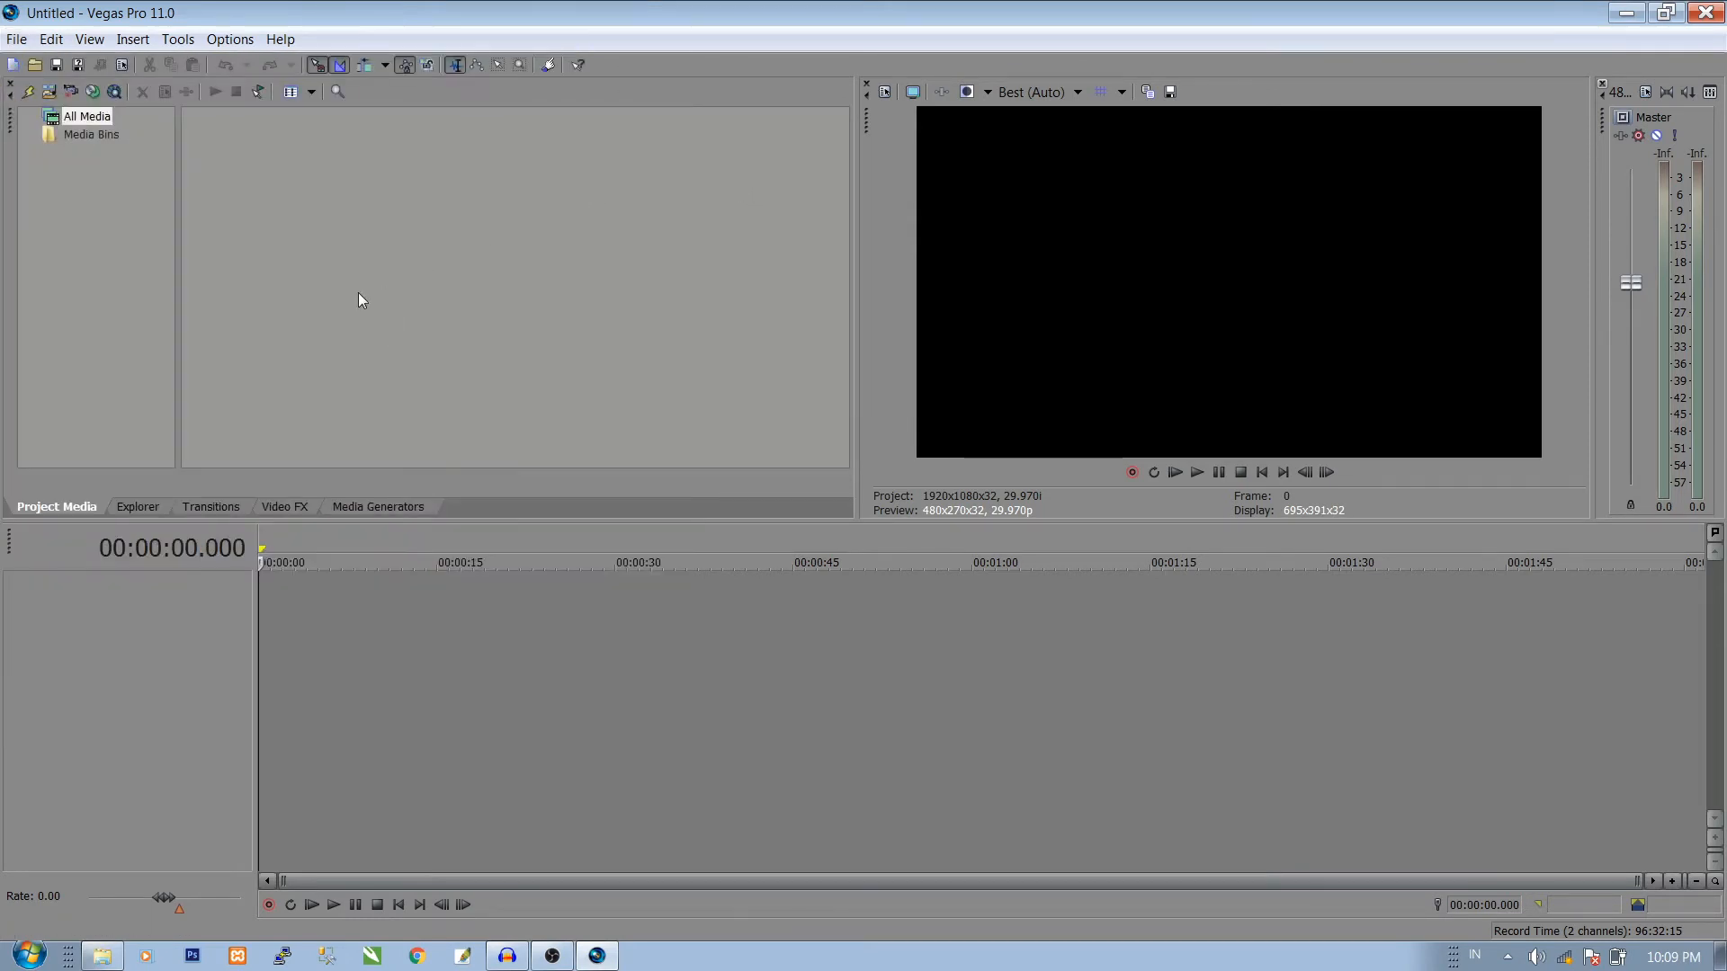
# Step: Import Luna.mp4 from the Koleksi Video folder and place it on a new video track at the start of the timeline
pyautogui.click(45, 91)
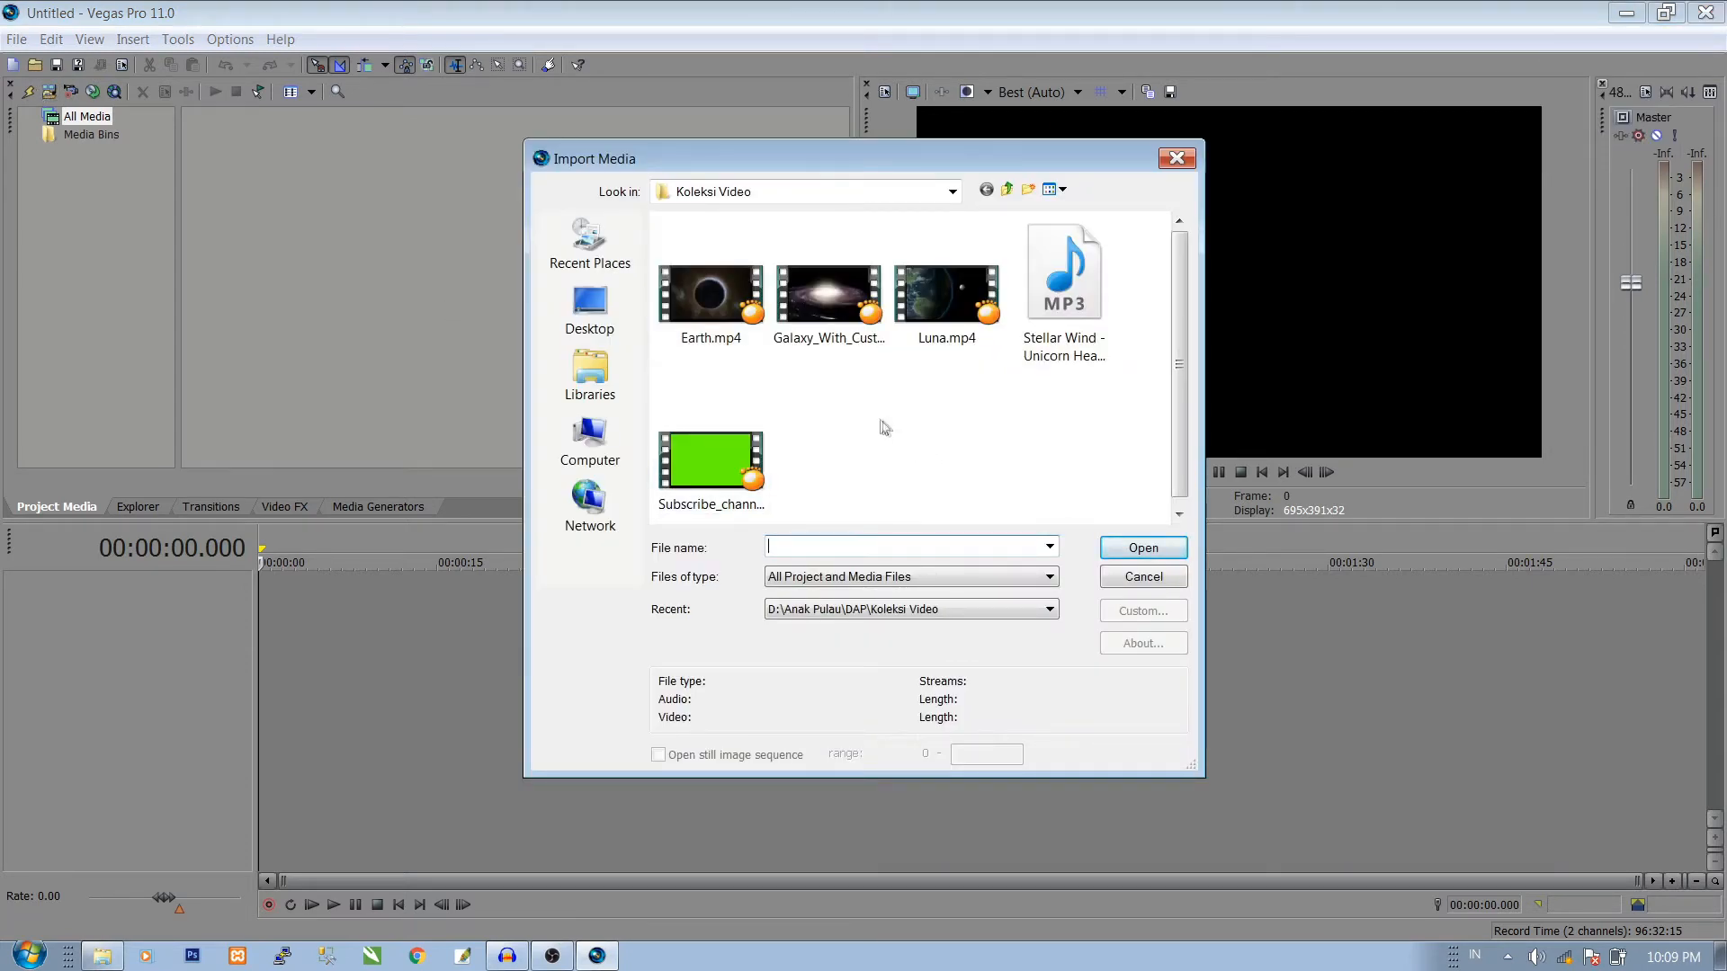
pyautogui.click(943, 328)
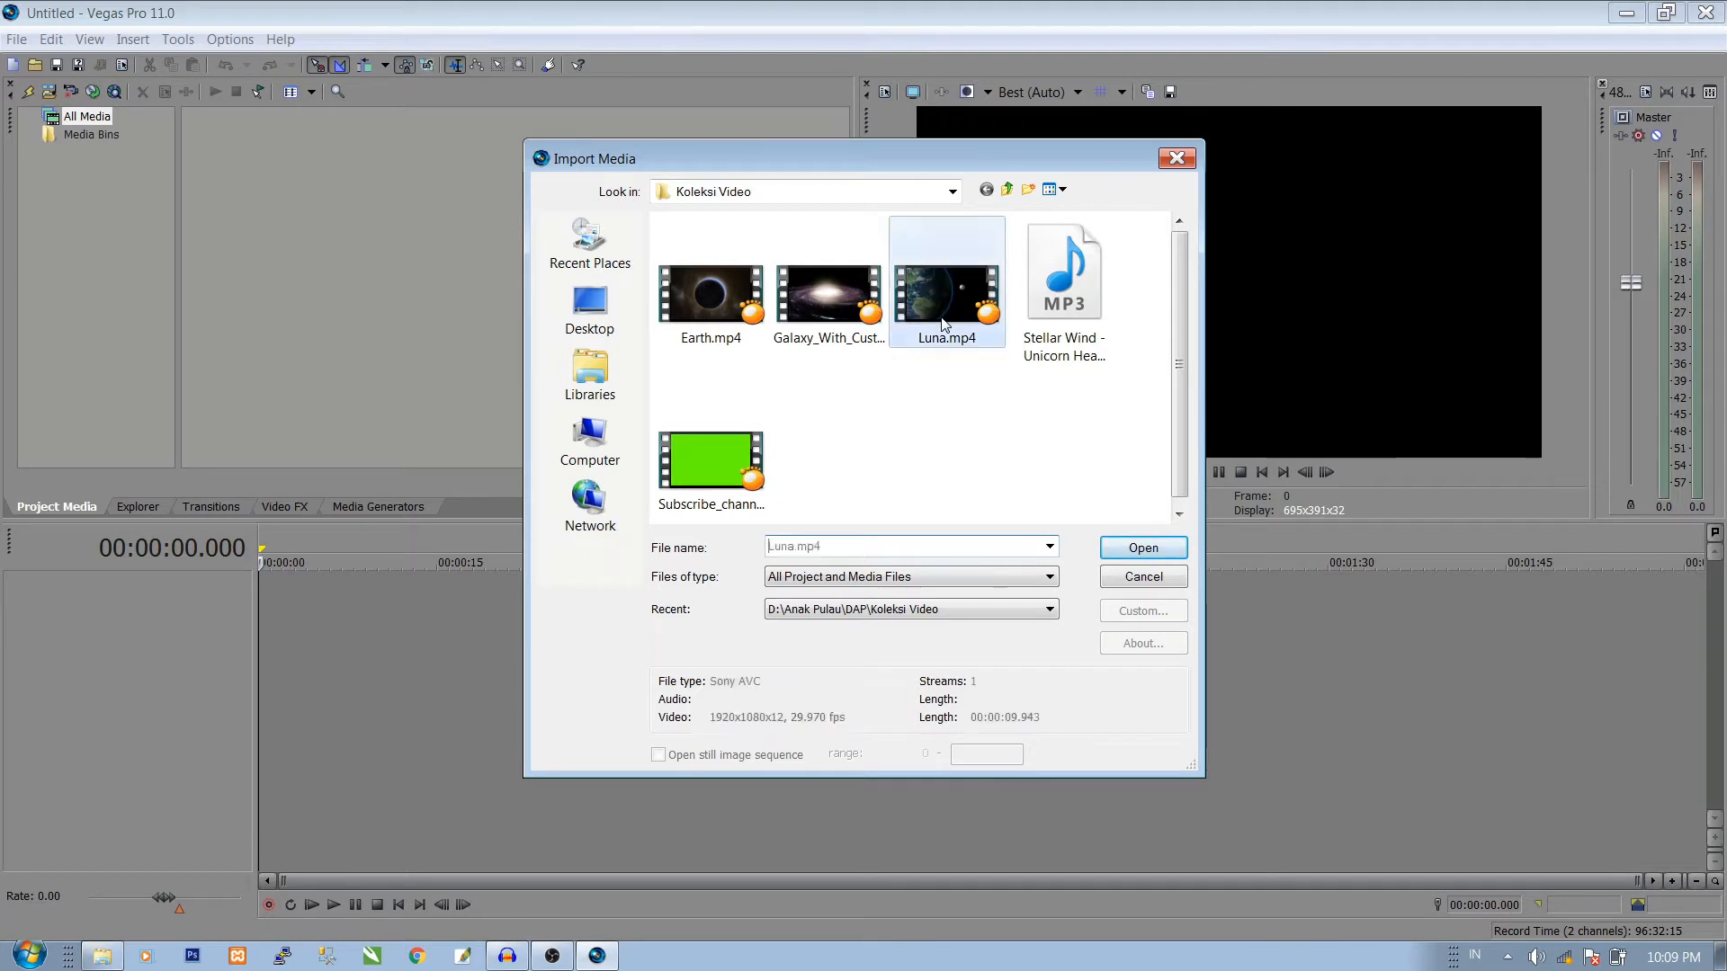
pyautogui.click(1124, 550)
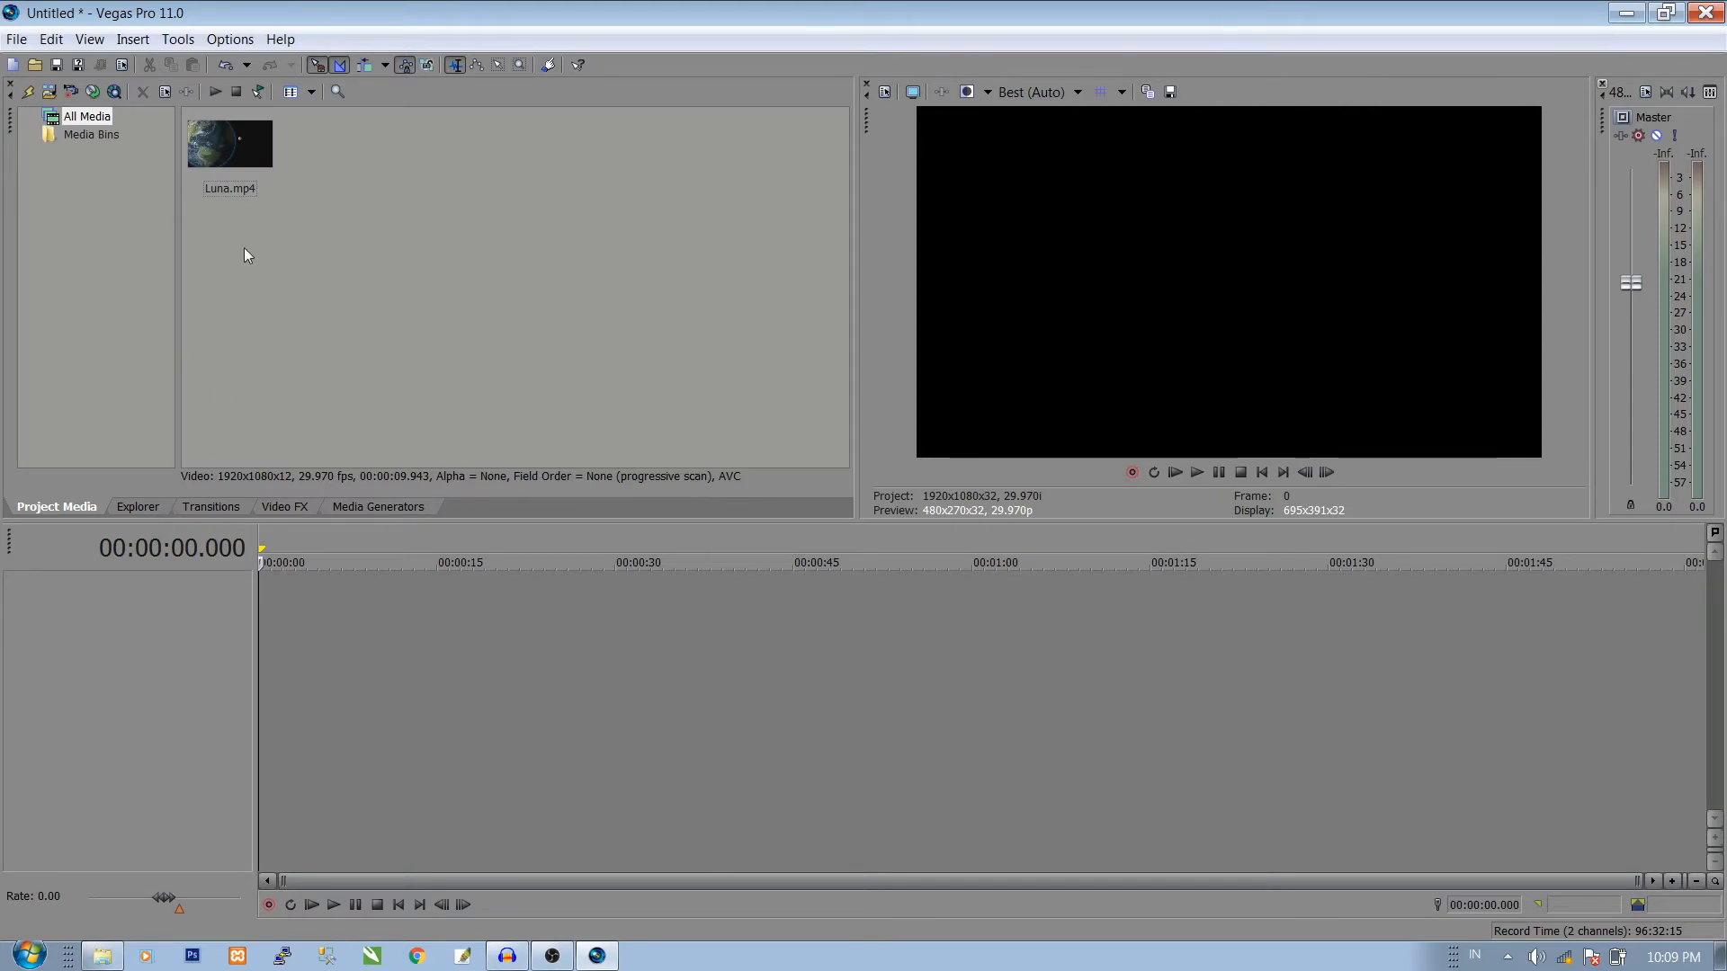
pyautogui.click(237, 164)
pyautogui.moveTo(230, 150); pyautogui.dragTo(271, 604)
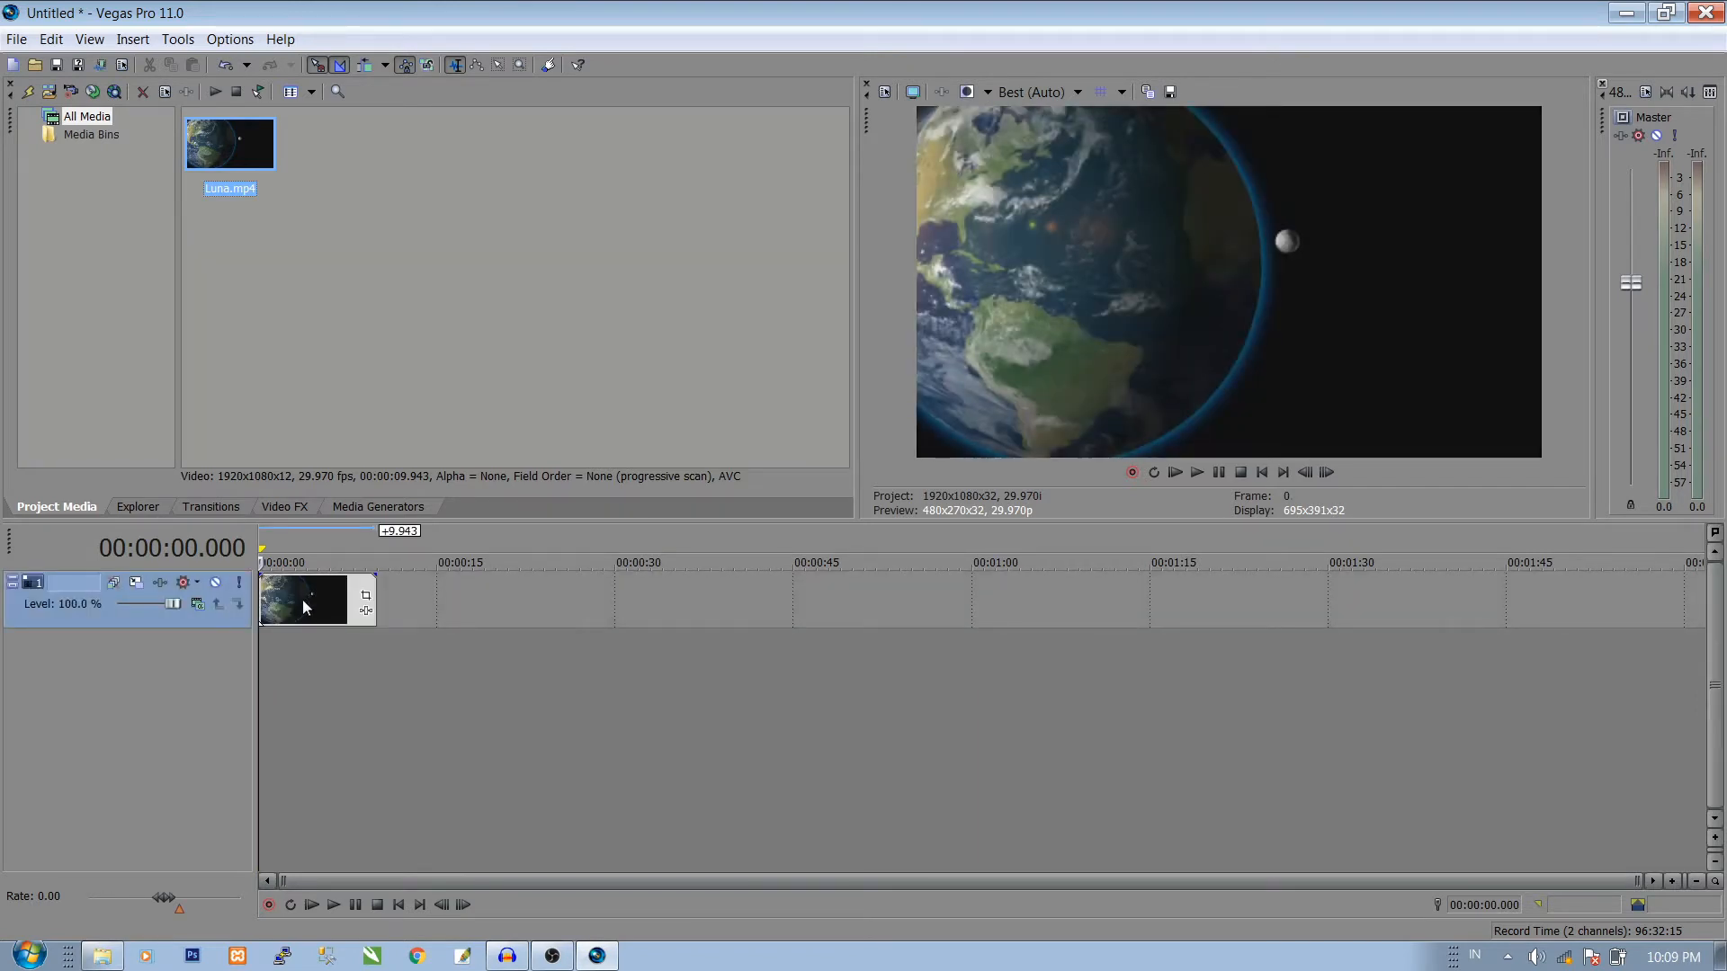
# Step: Play the Luna clip from near its start and stop the preview
pyautogui.click(310, 602)
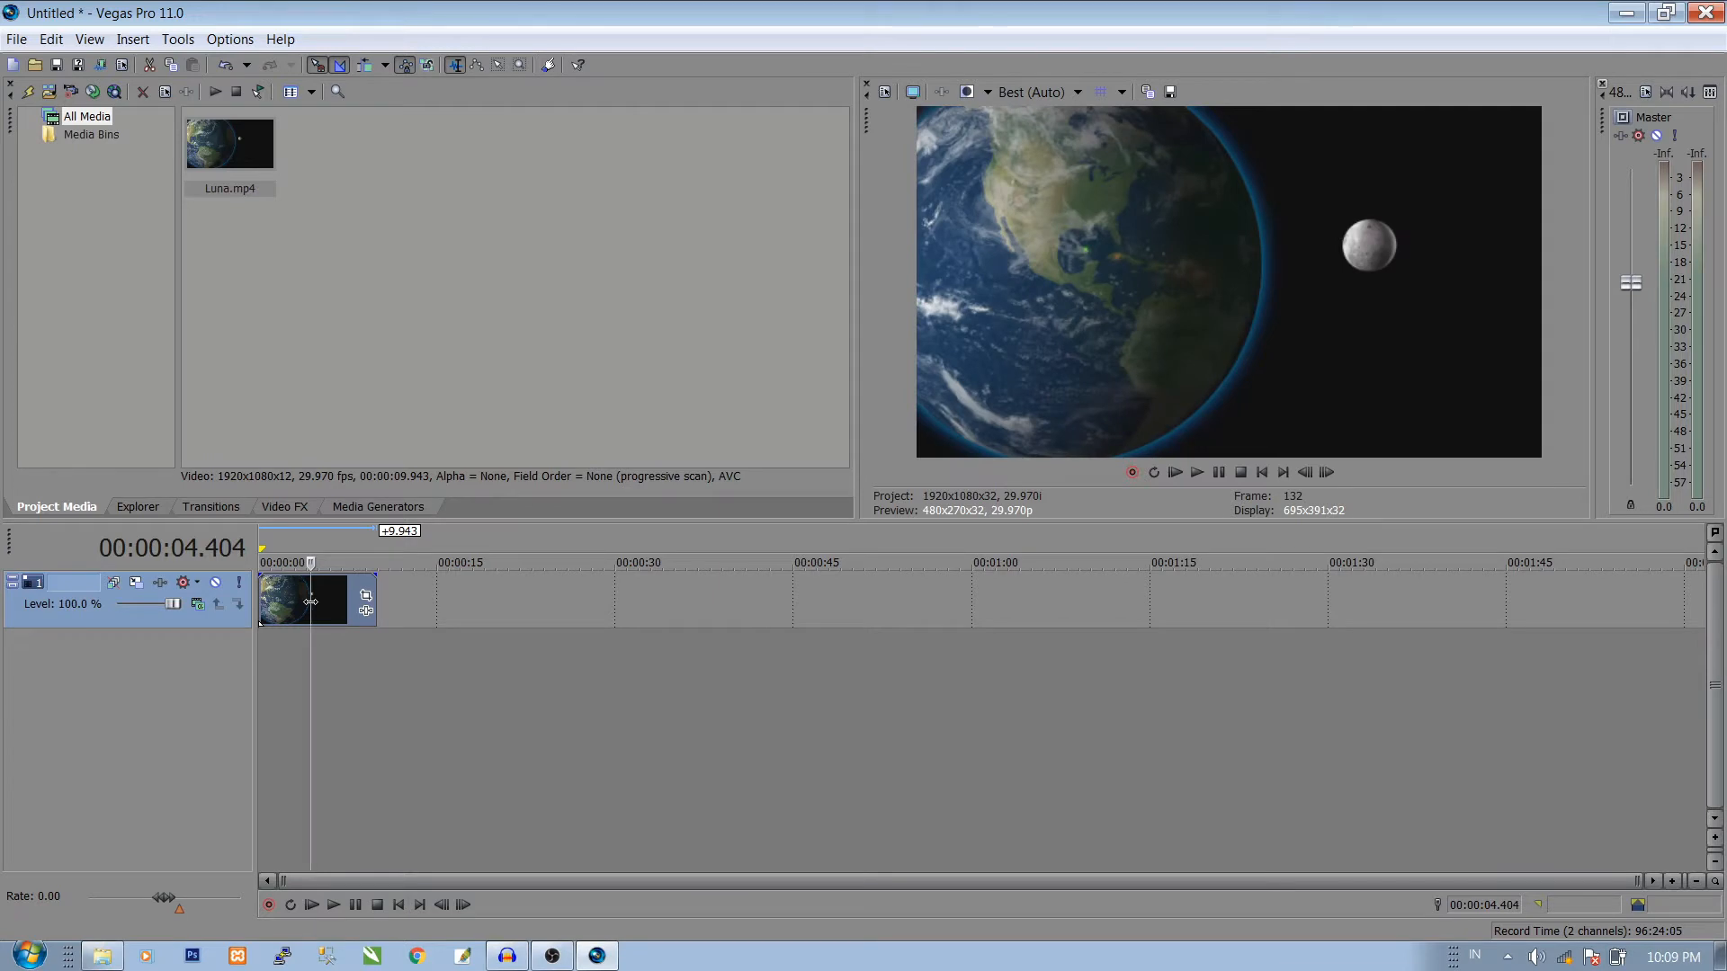
pyautogui.click(268, 607)
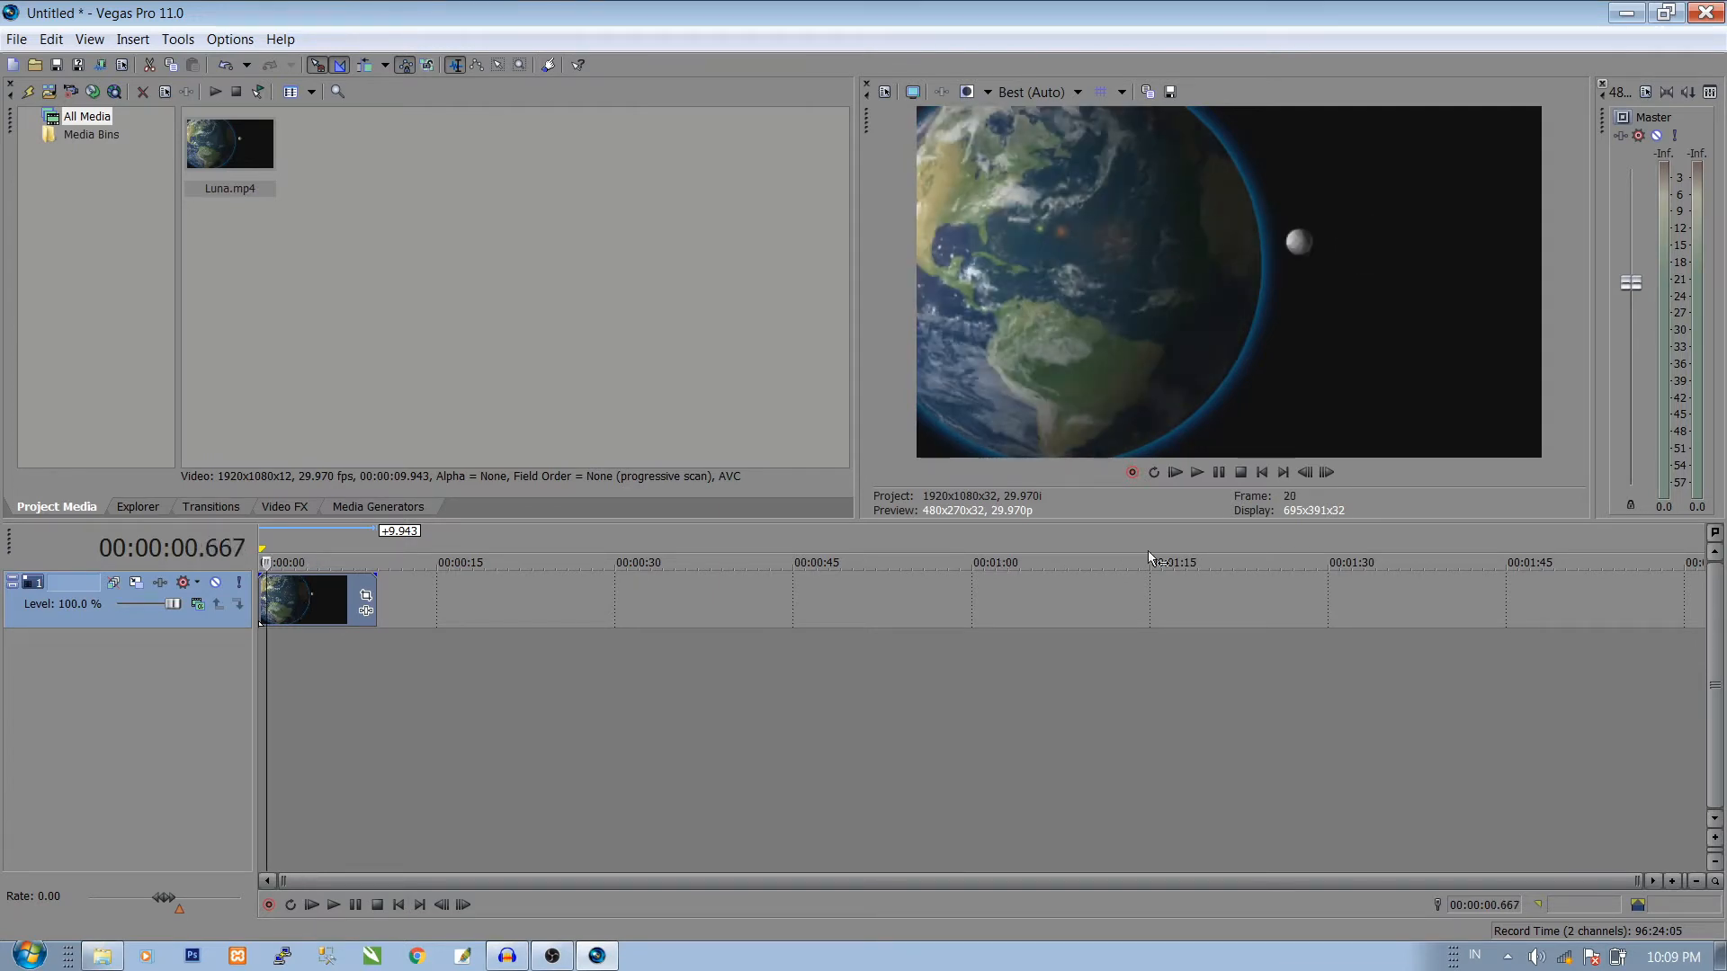
pyautogui.click(1198, 473)
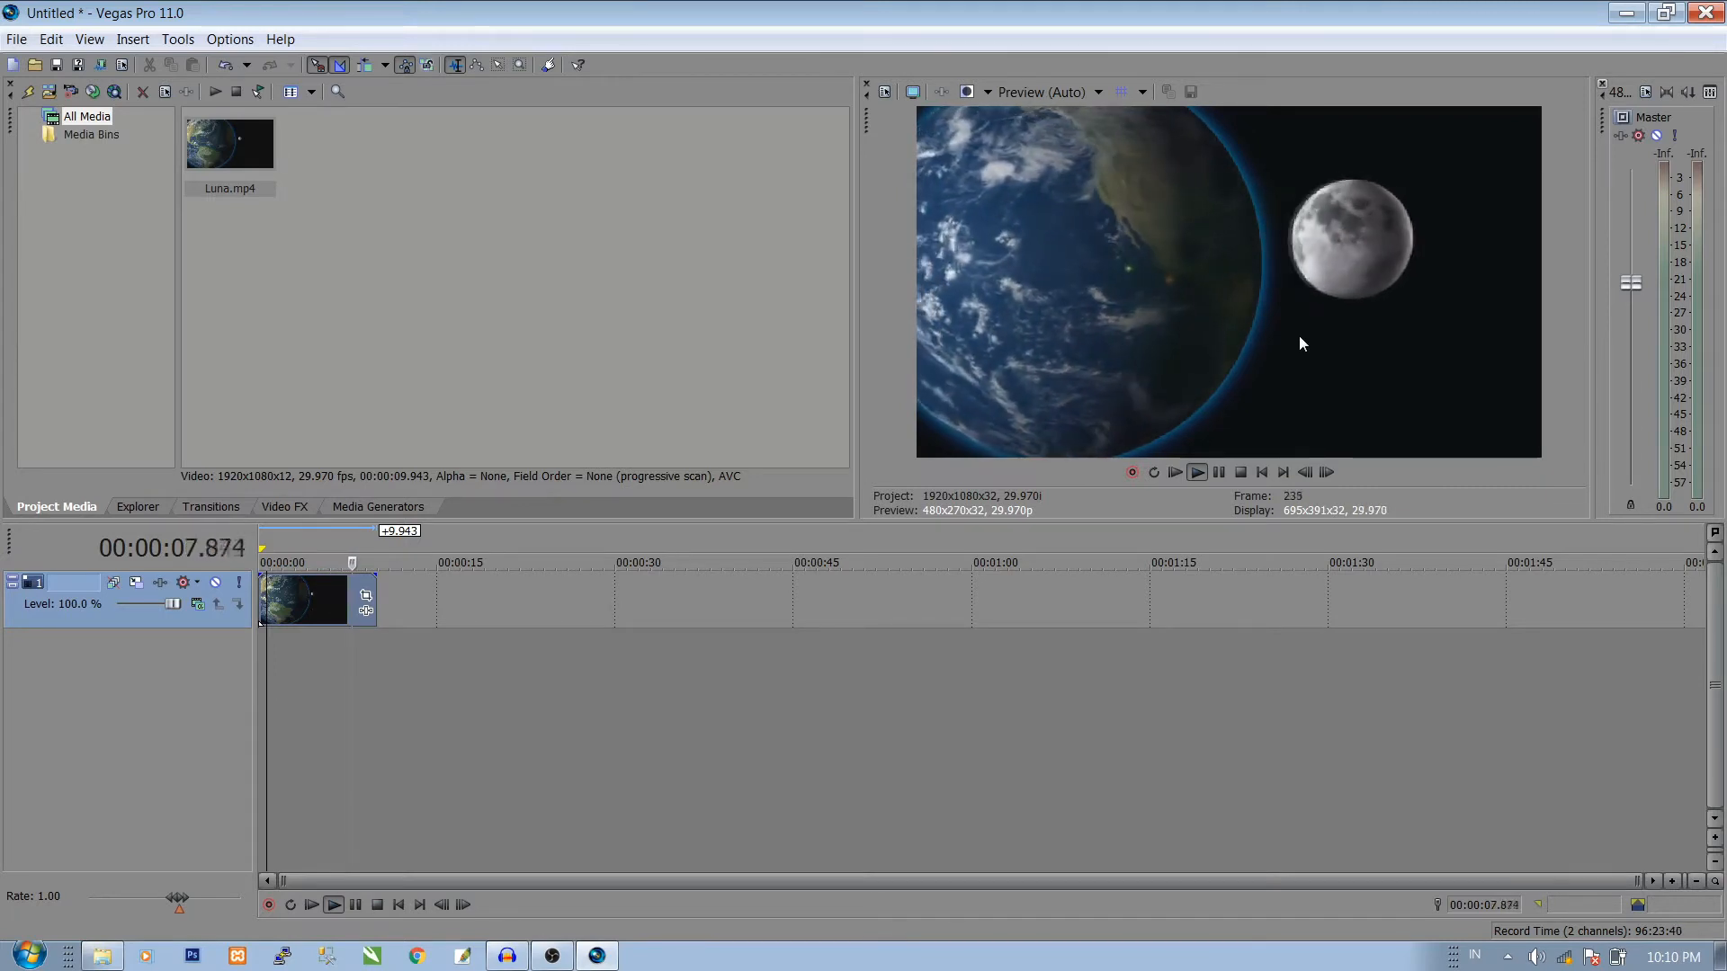
pyautogui.click(1240, 472)
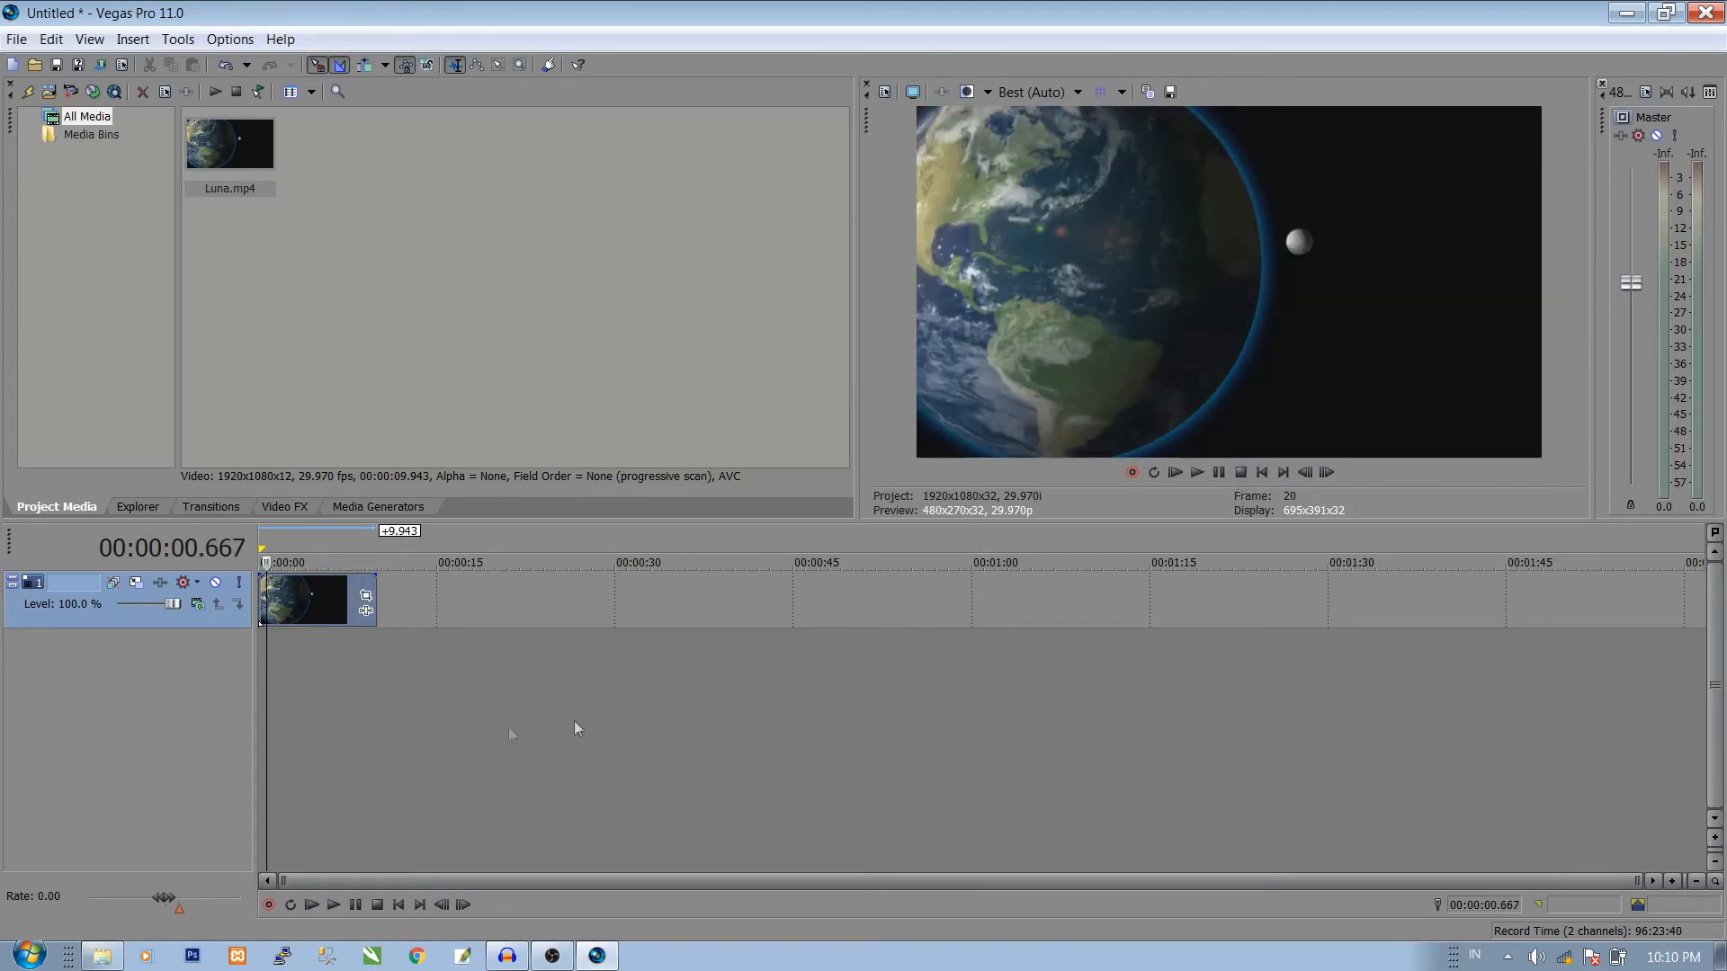
# Step: Enlarge the timeline's time scale and preview the Luna clip from the very beginning
pyautogui.click(314, 603)
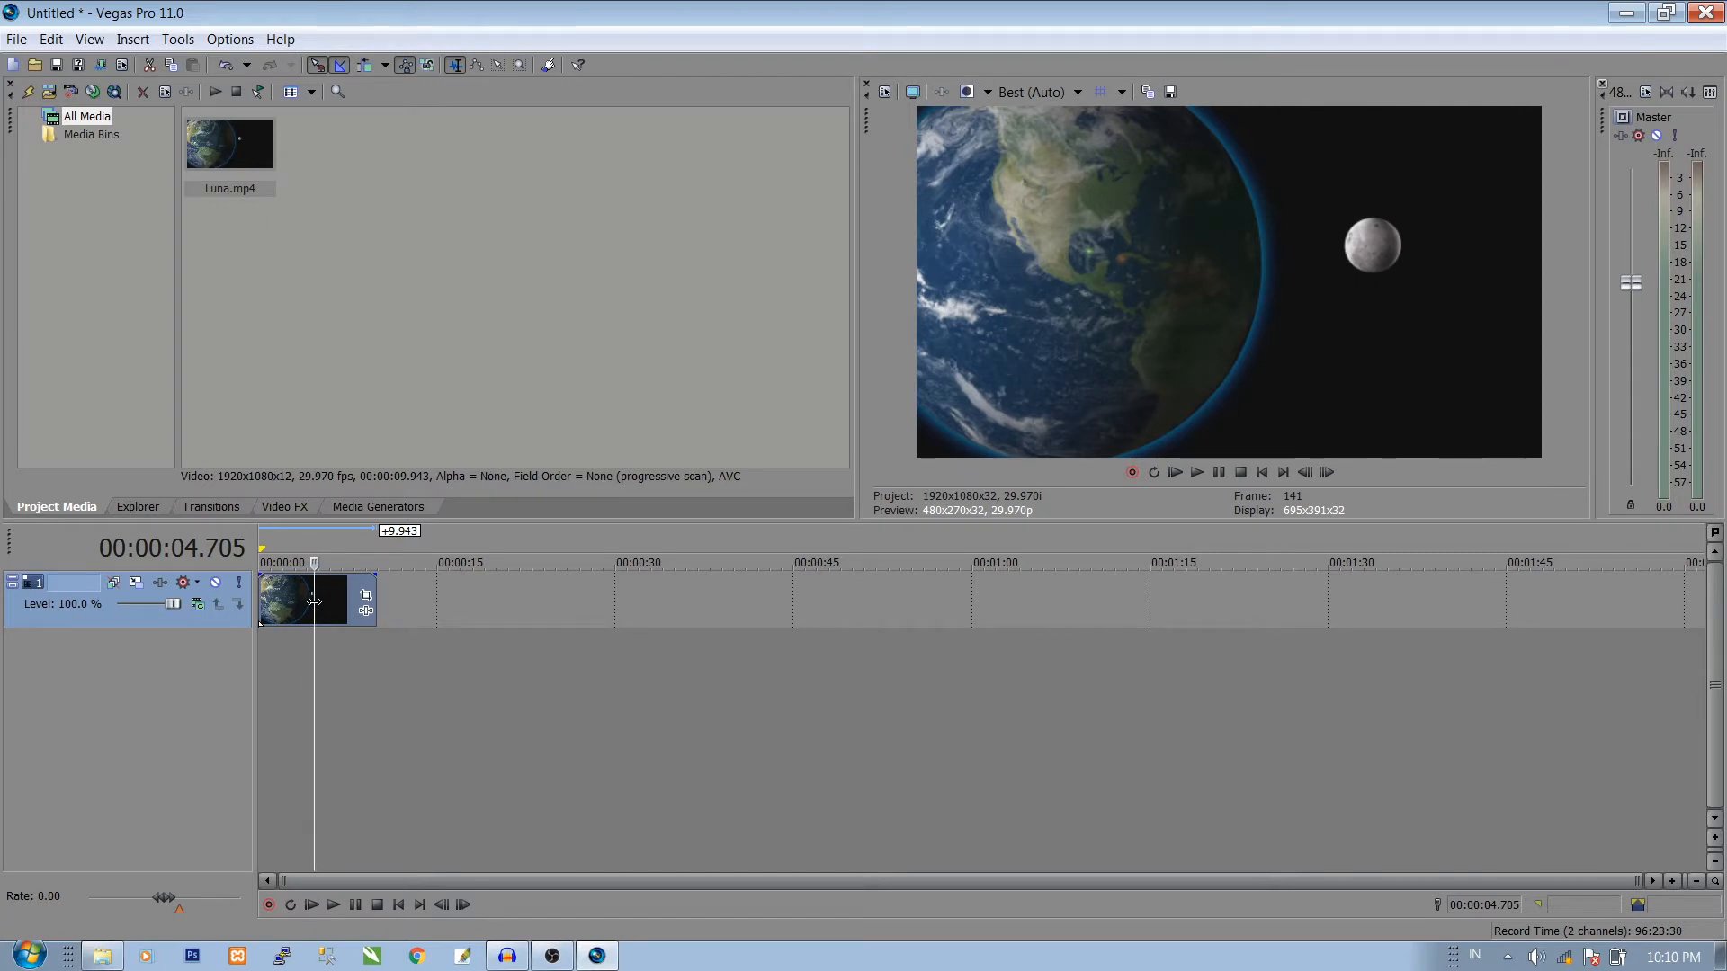
pyautogui.scroll(4, 314, 602)
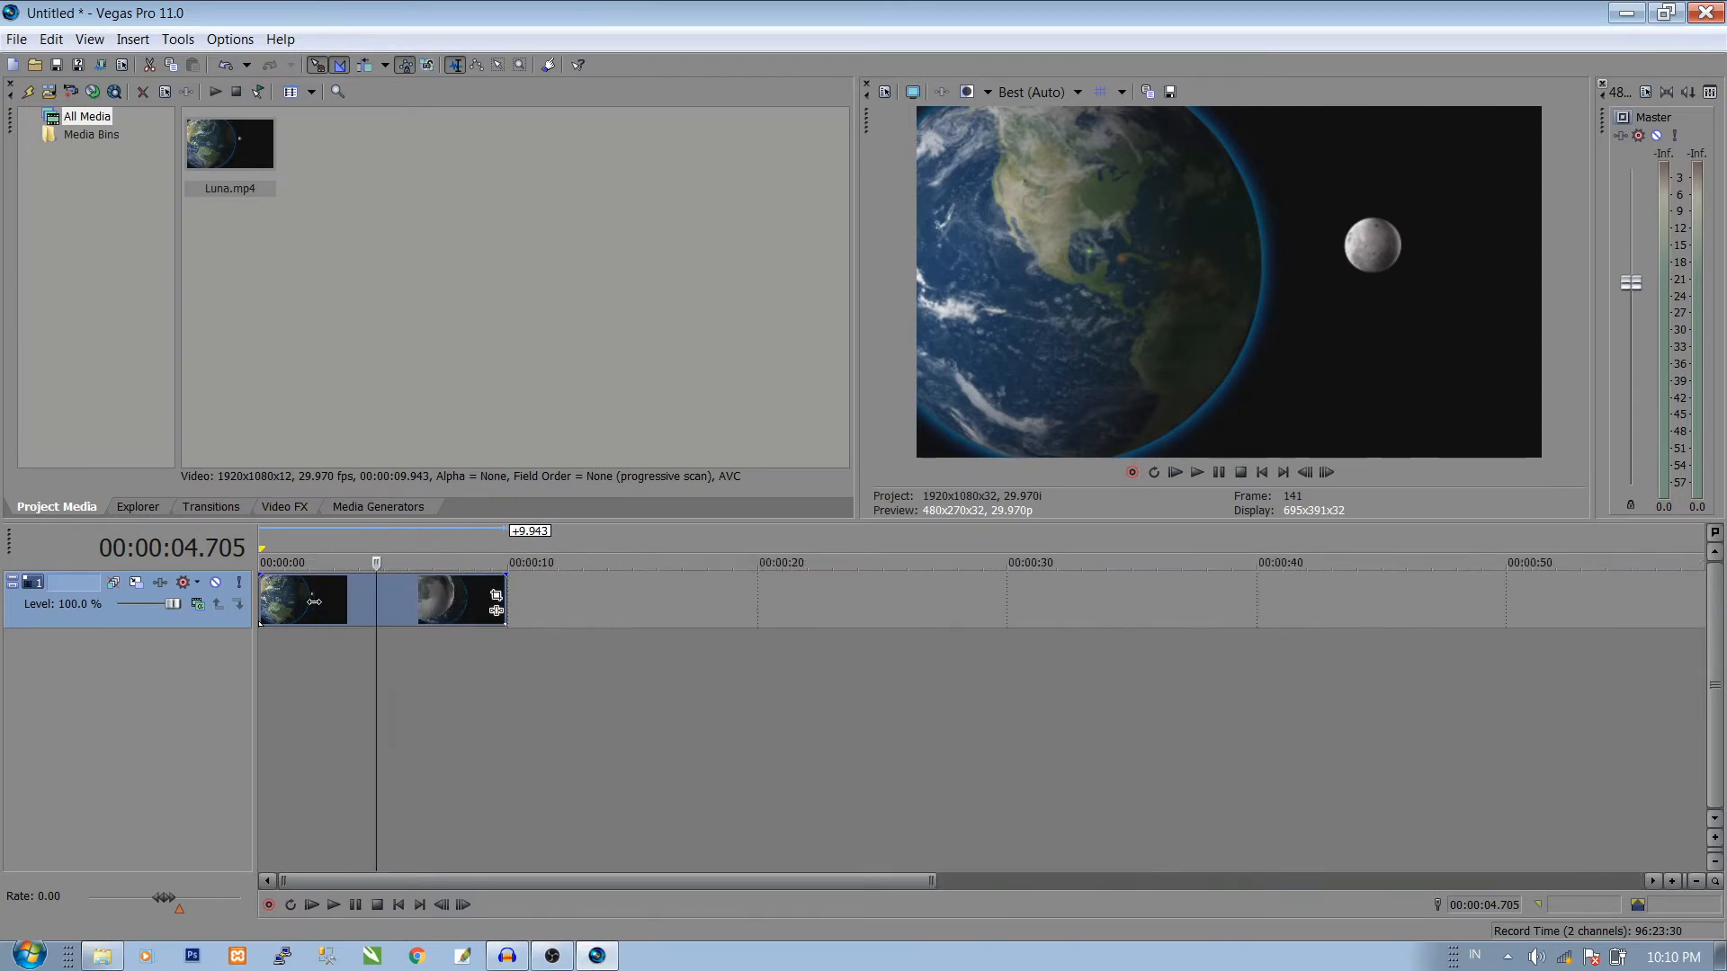
pyautogui.scroll(-2, 314, 602)
pyautogui.scroll(2, 314, 602)
pyautogui.scroll(-1, 314, 602)
pyautogui.scroll(1, 314, 601)
pyautogui.scroll(-1, 314, 601)
pyautogui.scroll(1, 314, 602)
pyautogui.scroll(-1, 314, 601)
pyautogui.scroll(1, 314, 602)
pyautogui.hotkey('ctrl', 'Home')
pyautogui.click(1196, 472)
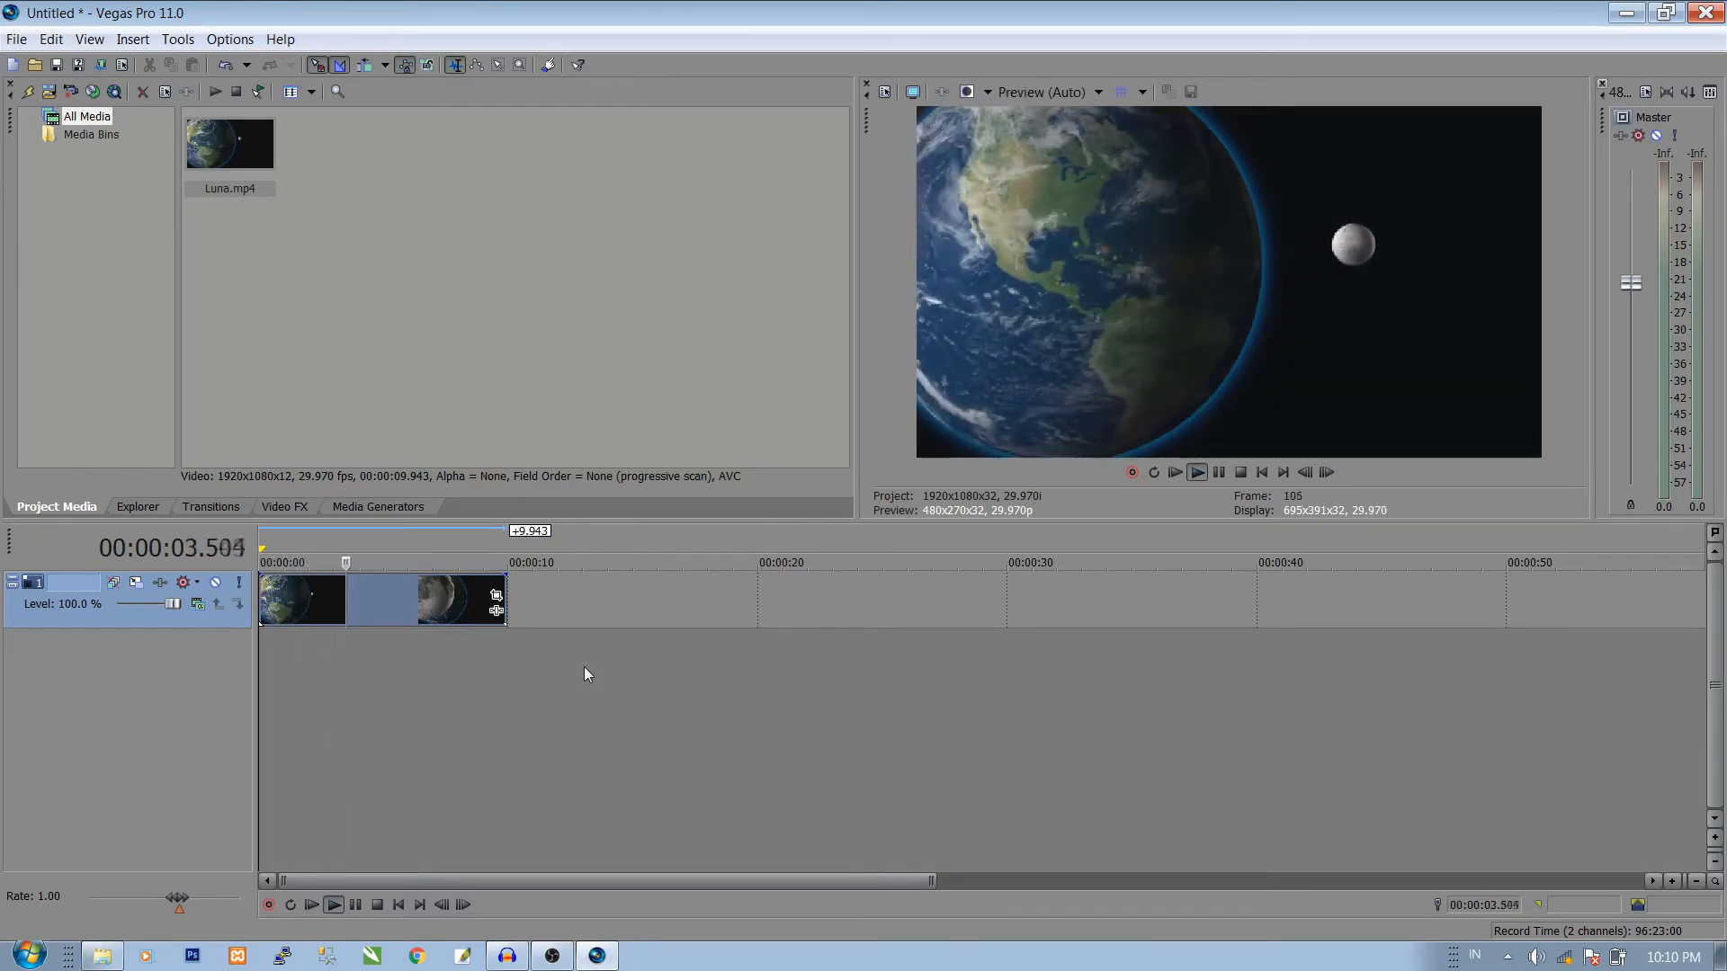
pyautogui.click(1241, 472)
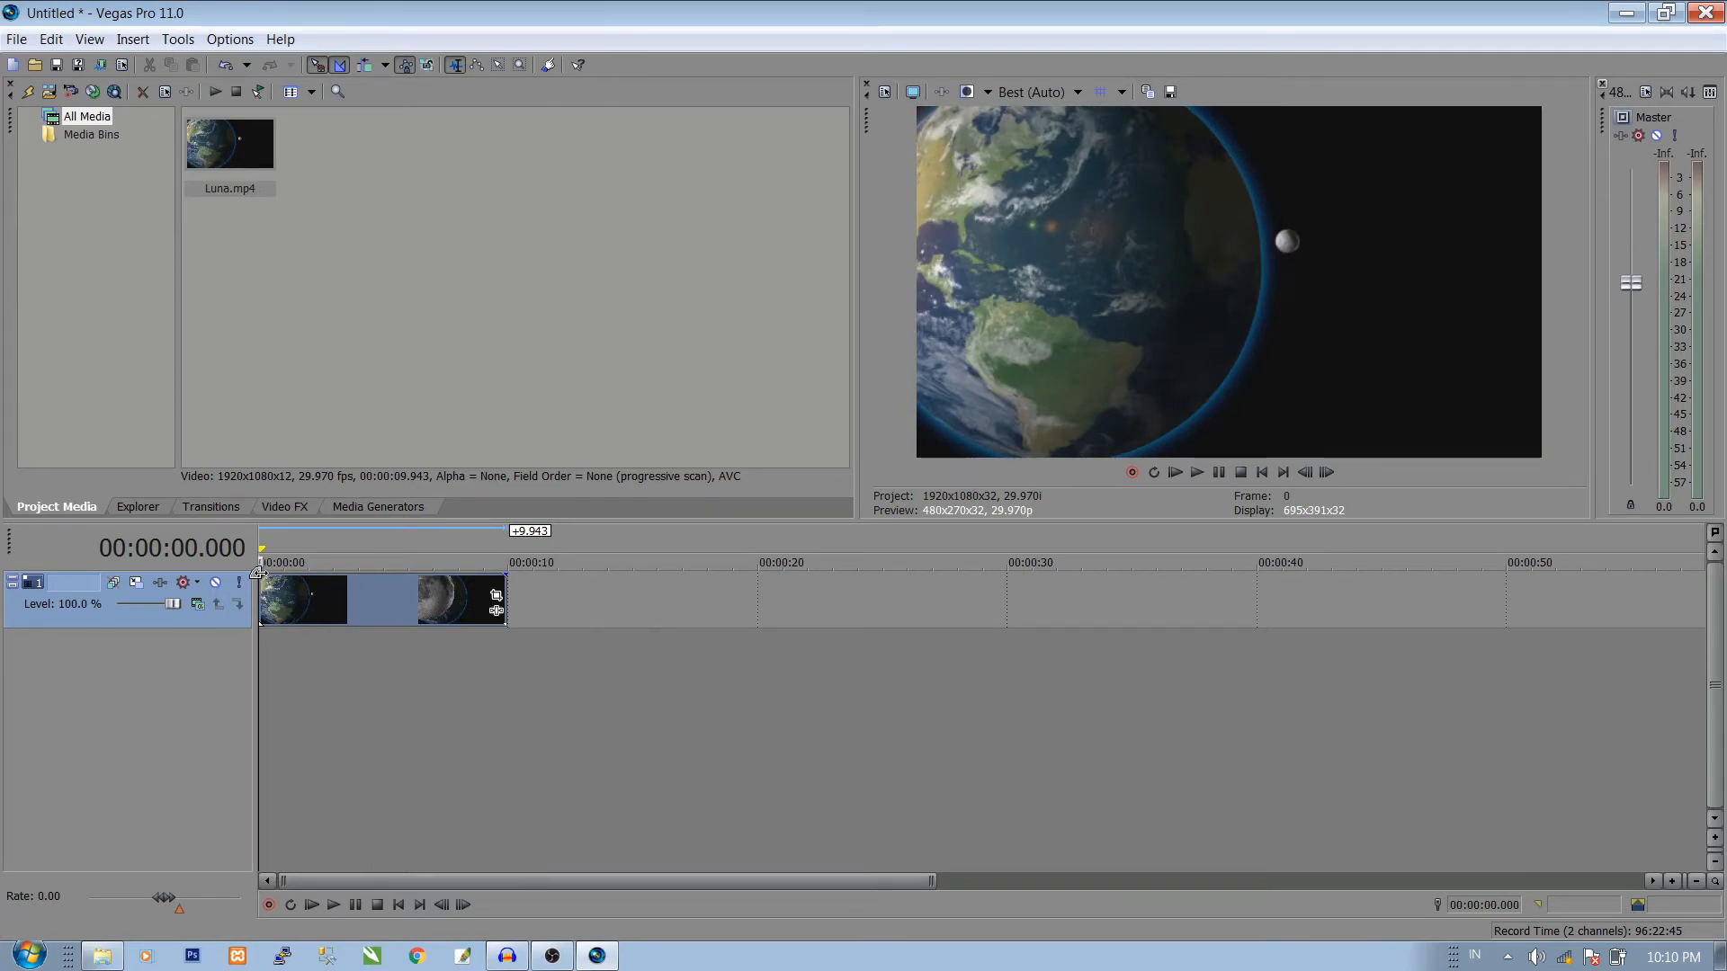
# Step: Add a short fade-in to the start of the Luna clip and preview the fade from the beginning
pyautogui.moveTo(258, 573); pyautogui.dragTo(282, 573)
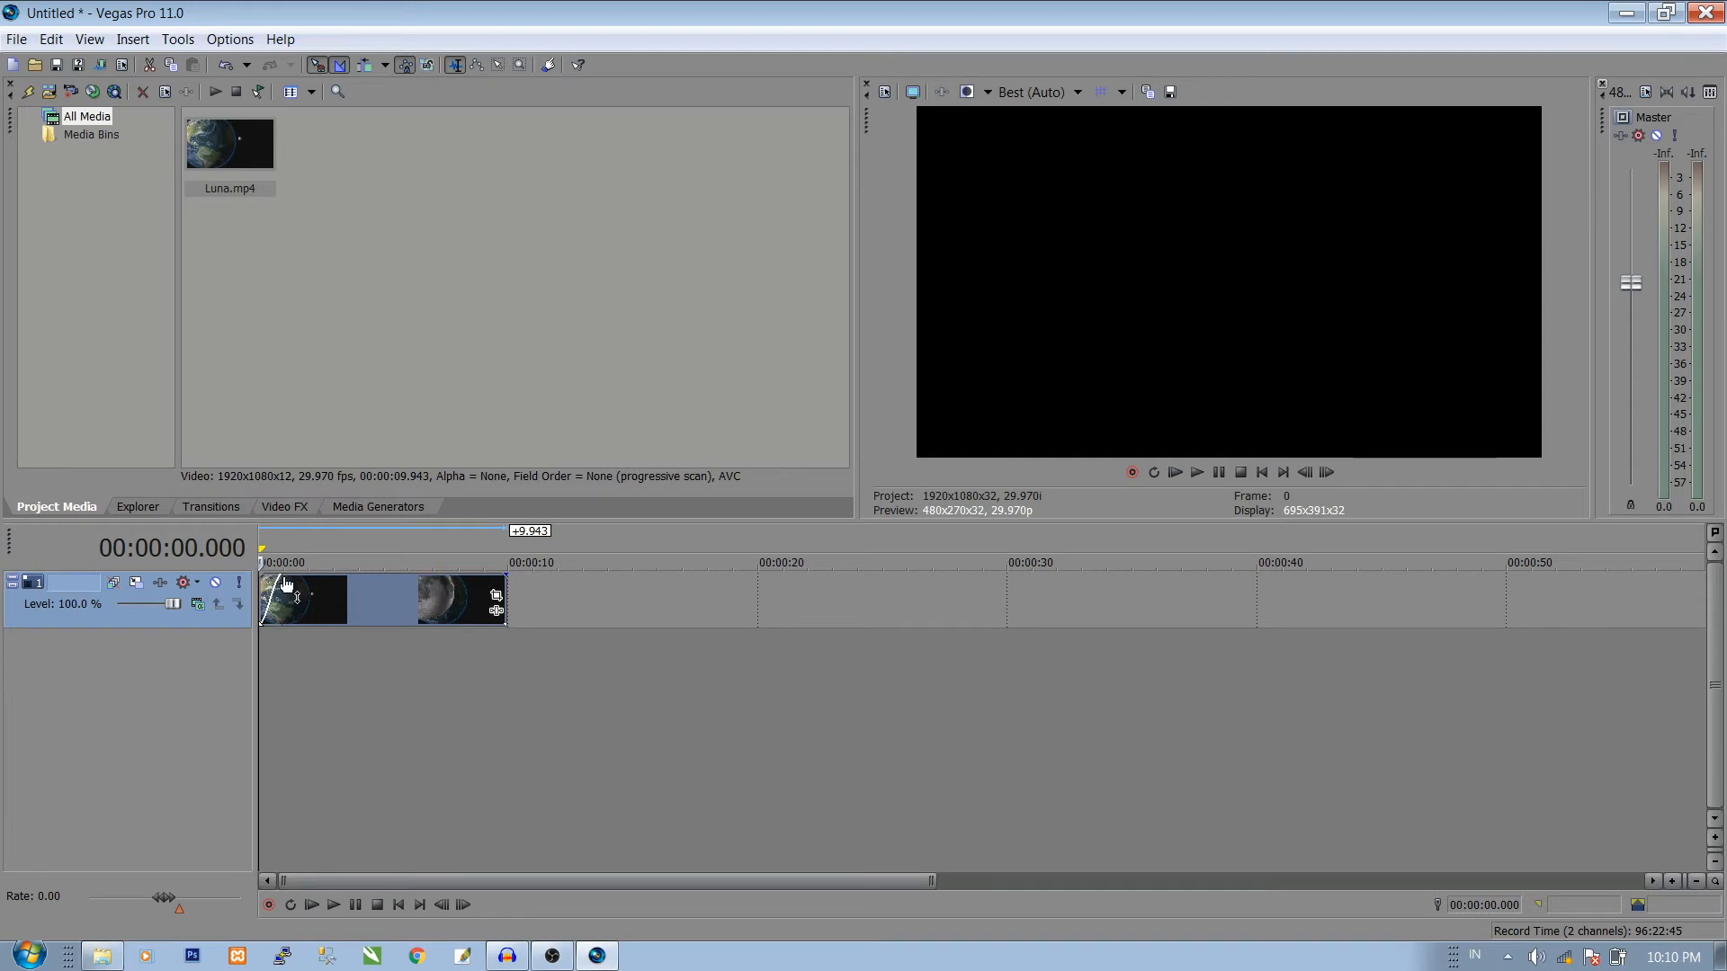
pyautogui.moveTo(281, 588); pyautogui.dragTo(288, 588)
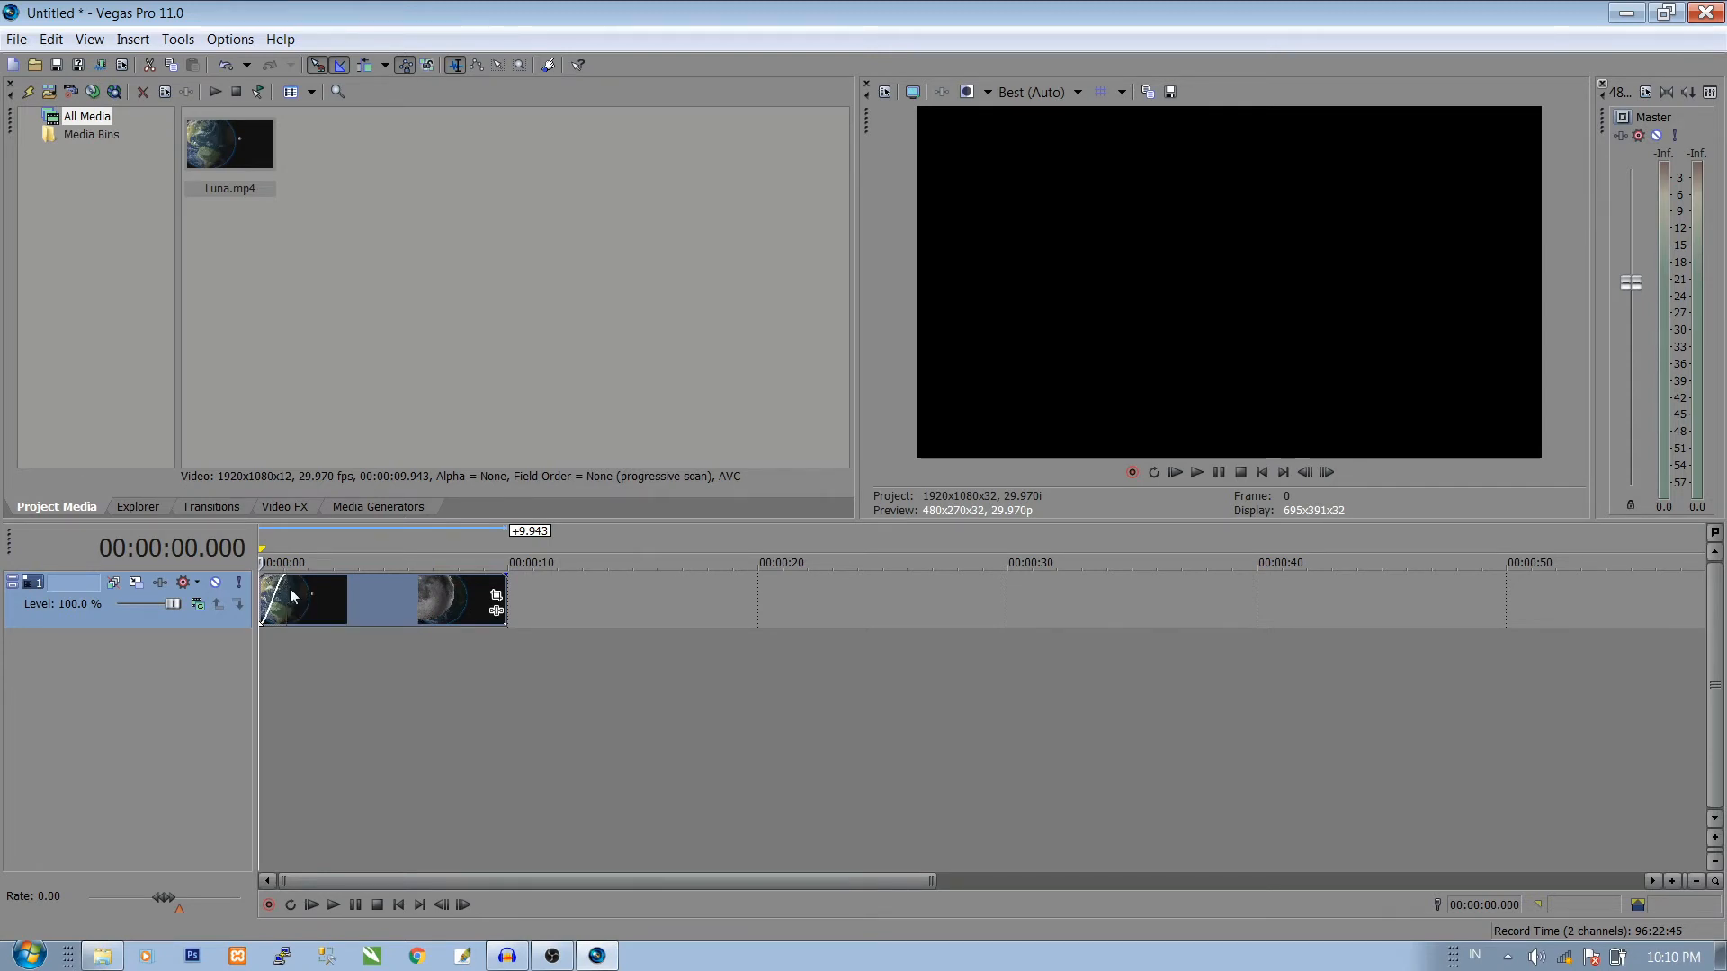
pyautogui.click(1195, 472)
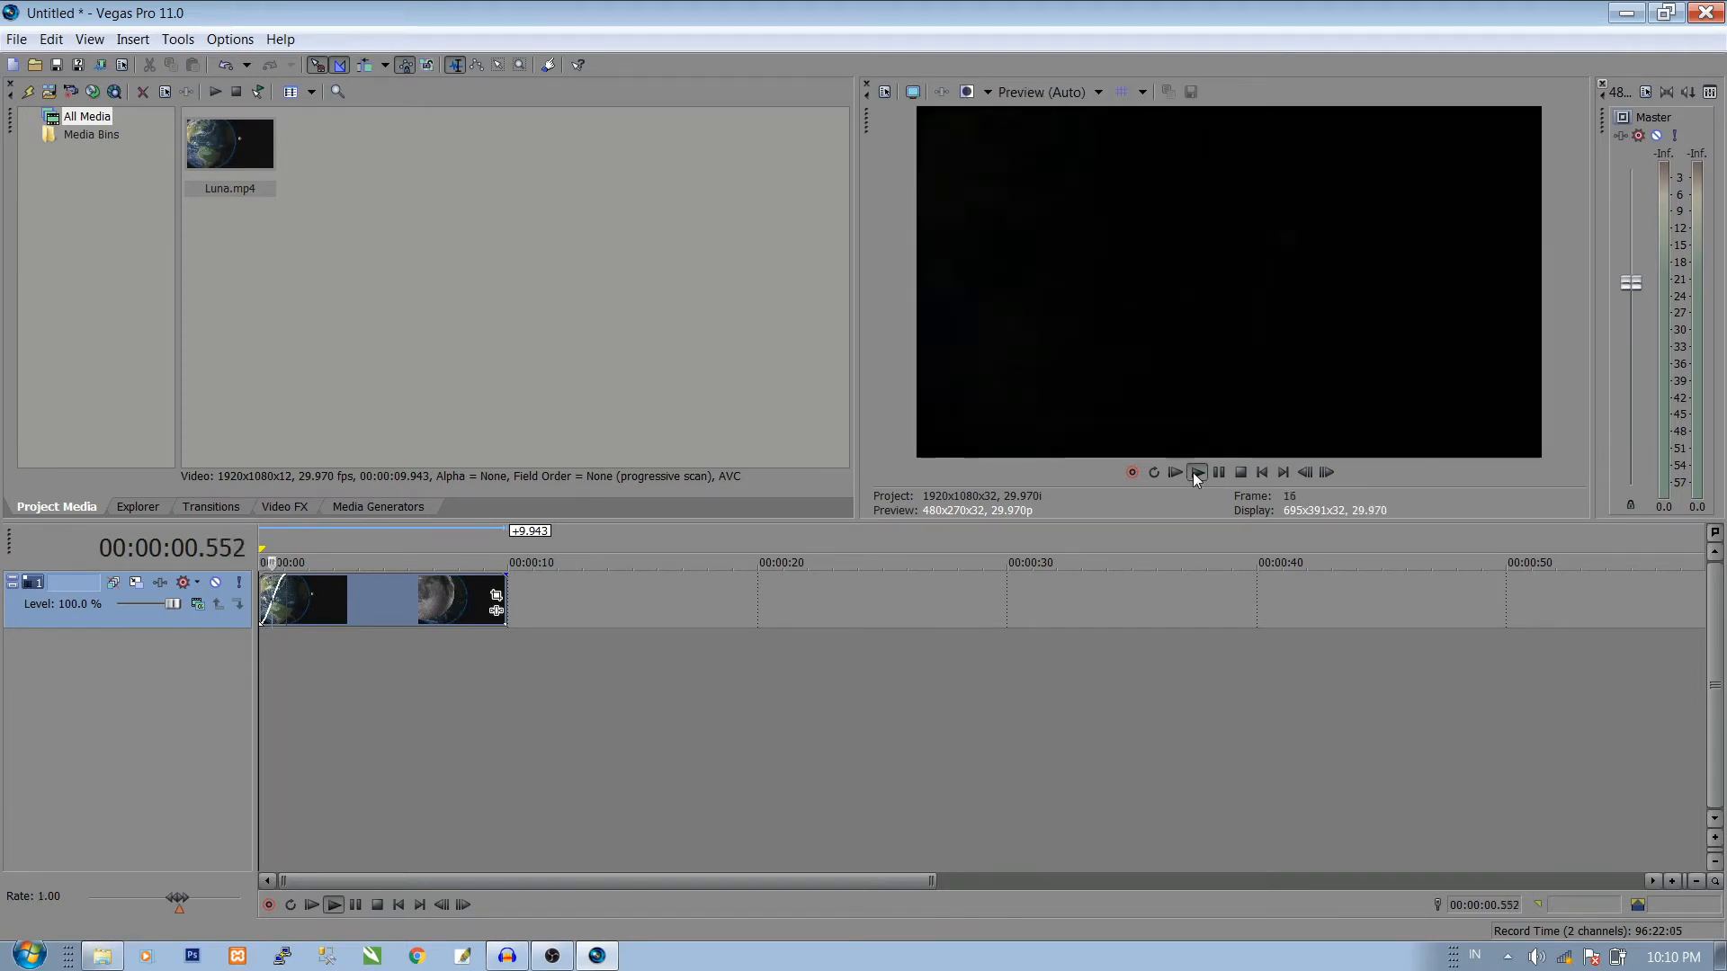
pyautogui.click(1211, 478)
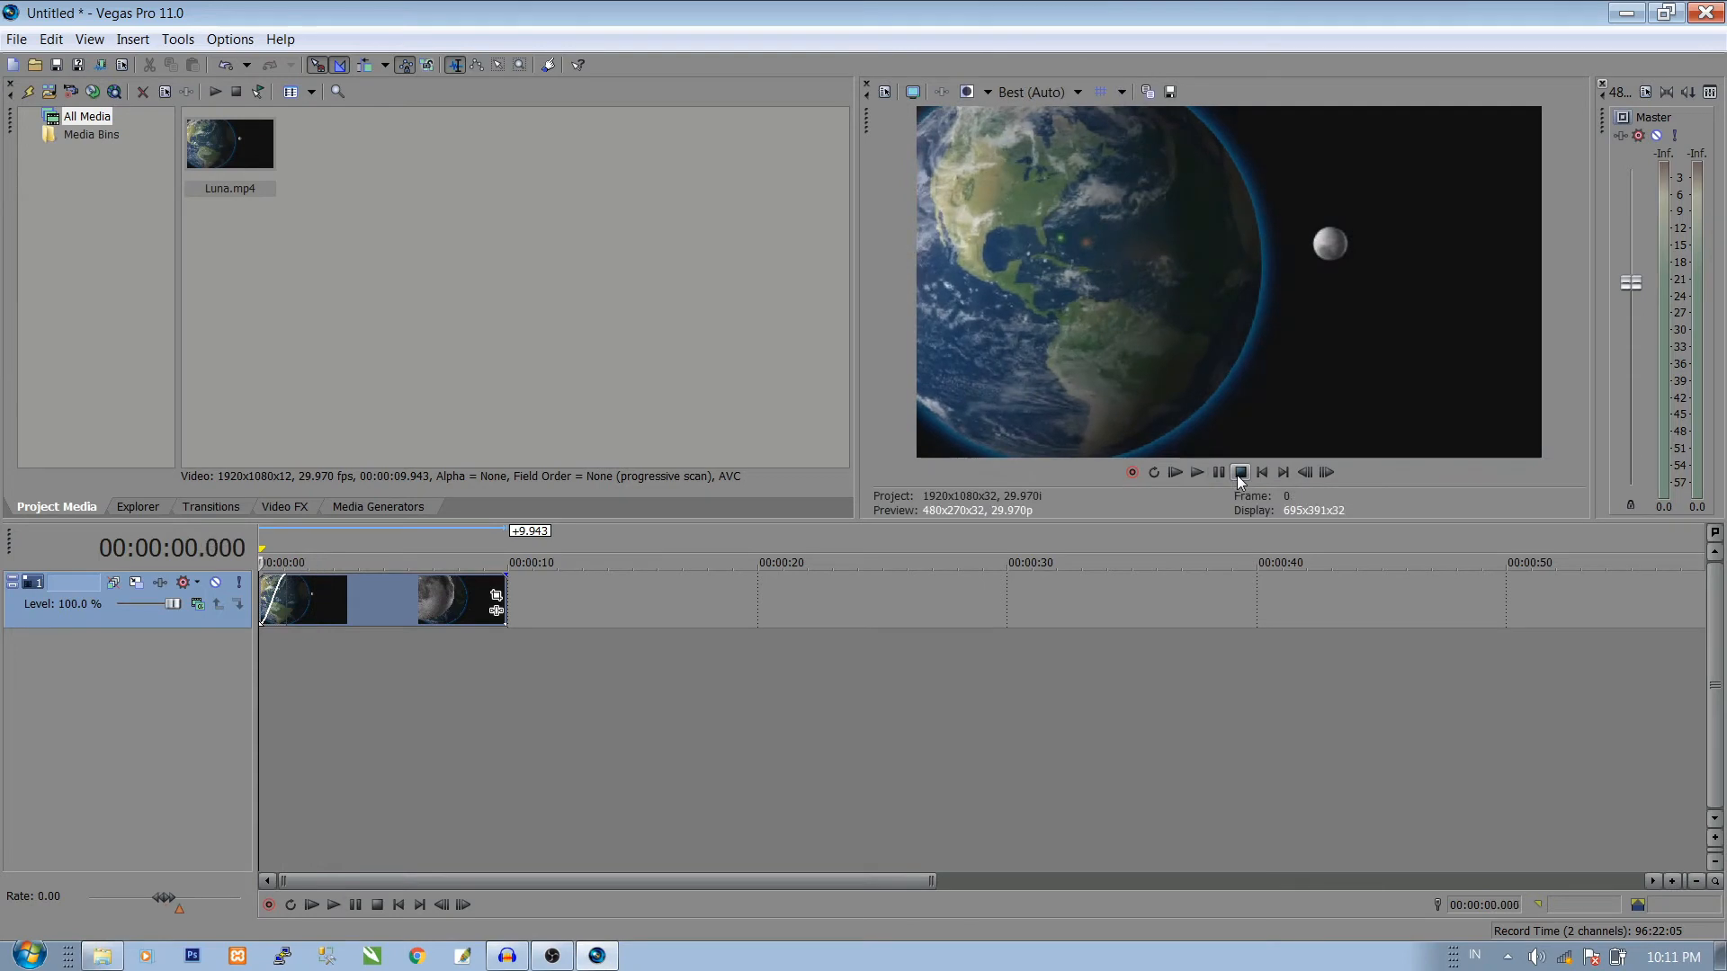
pyautogui.click(1196, 472)
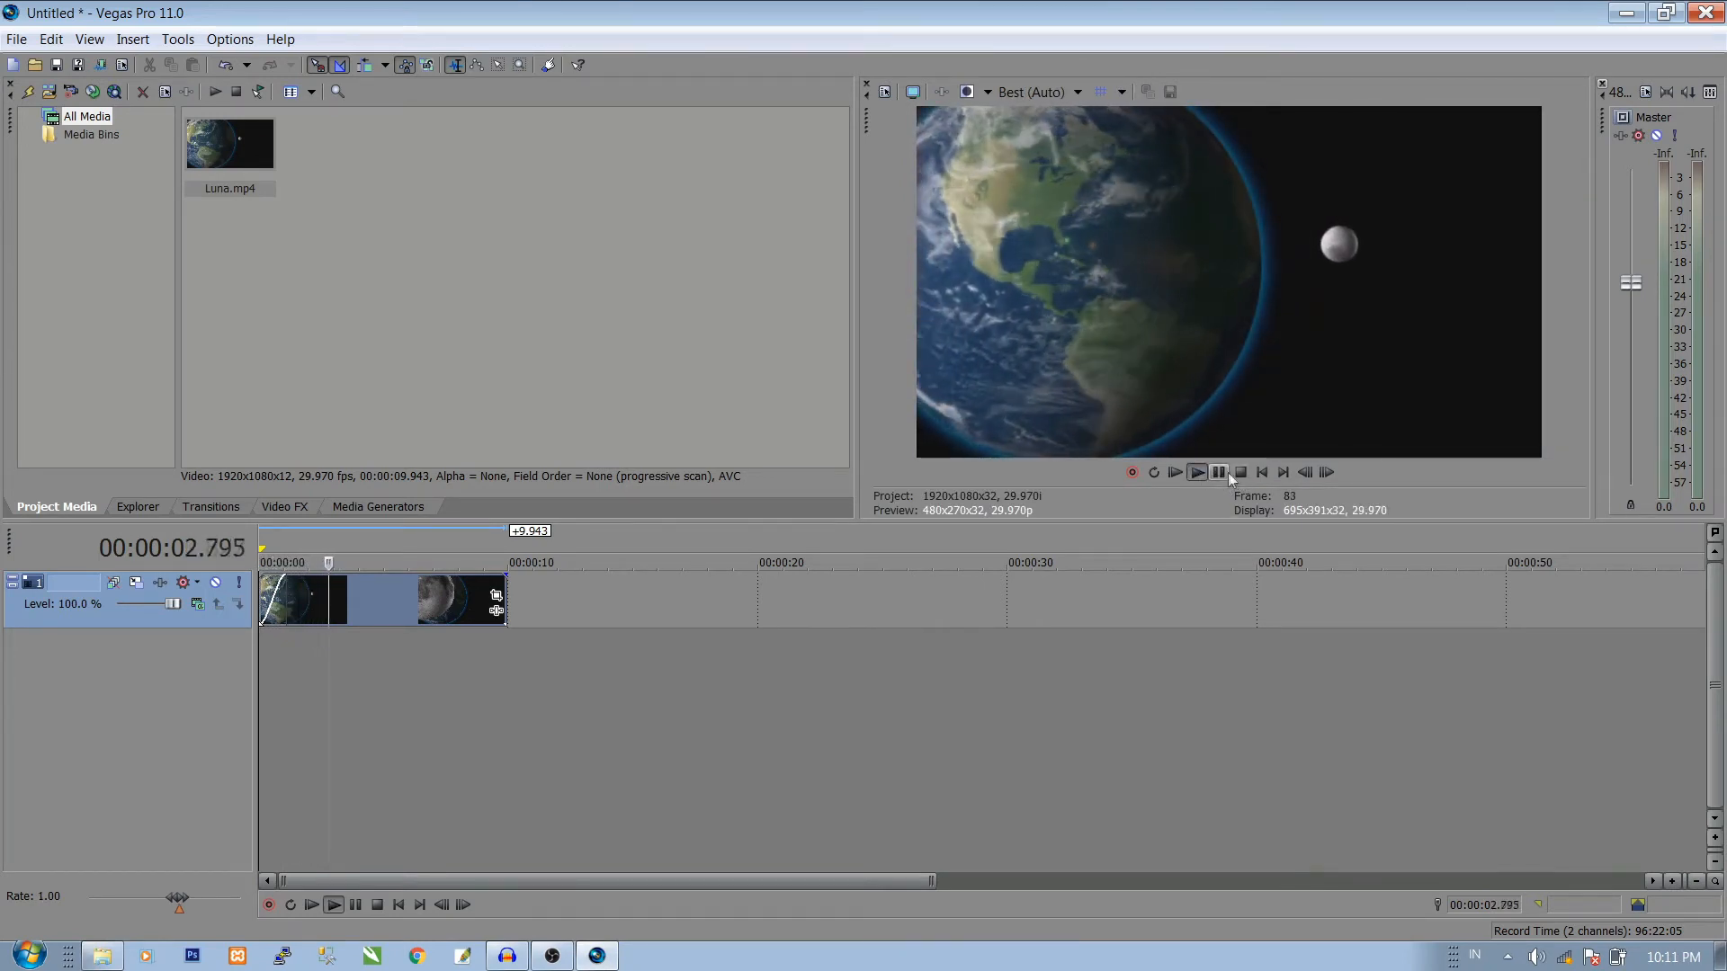
pyautogui.click(1240, 472)
# Step: Import Stellar Wind - Unicorn Heads.mp3, lay it from the timeline's start on a track beneath the Luna clip, and preview both together
pyautogui.click(349, 317)
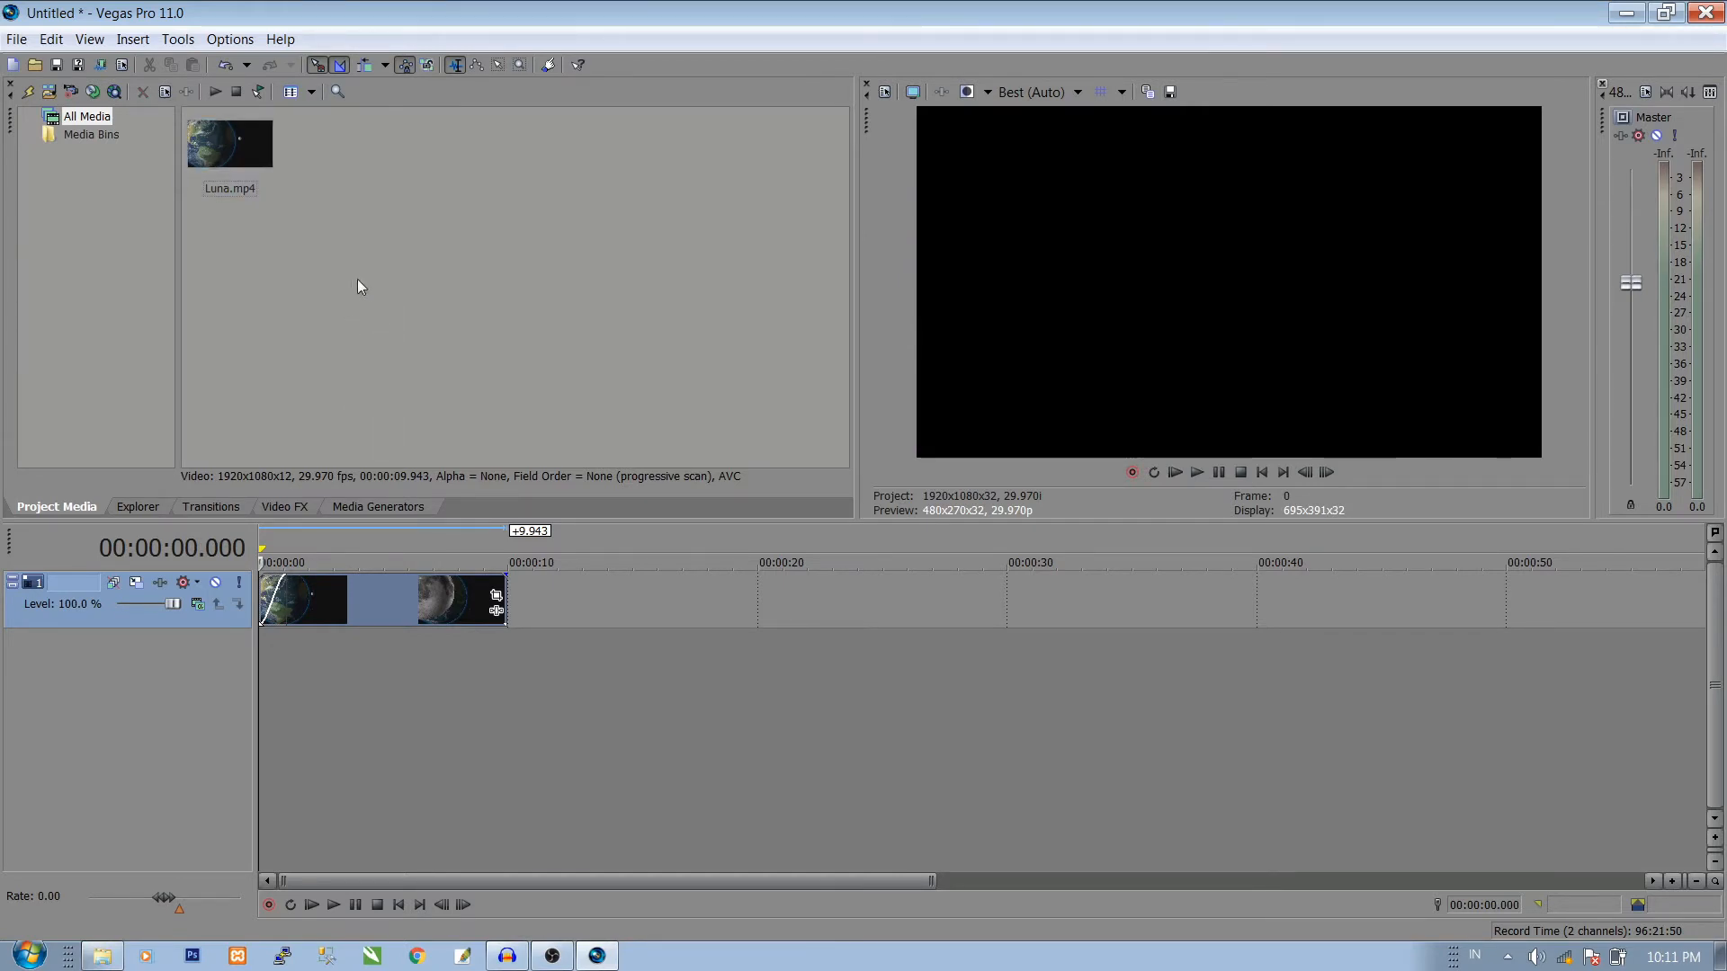
pyautogui.click(48, 93)
pyautogui.doubleClick(1055, 298)
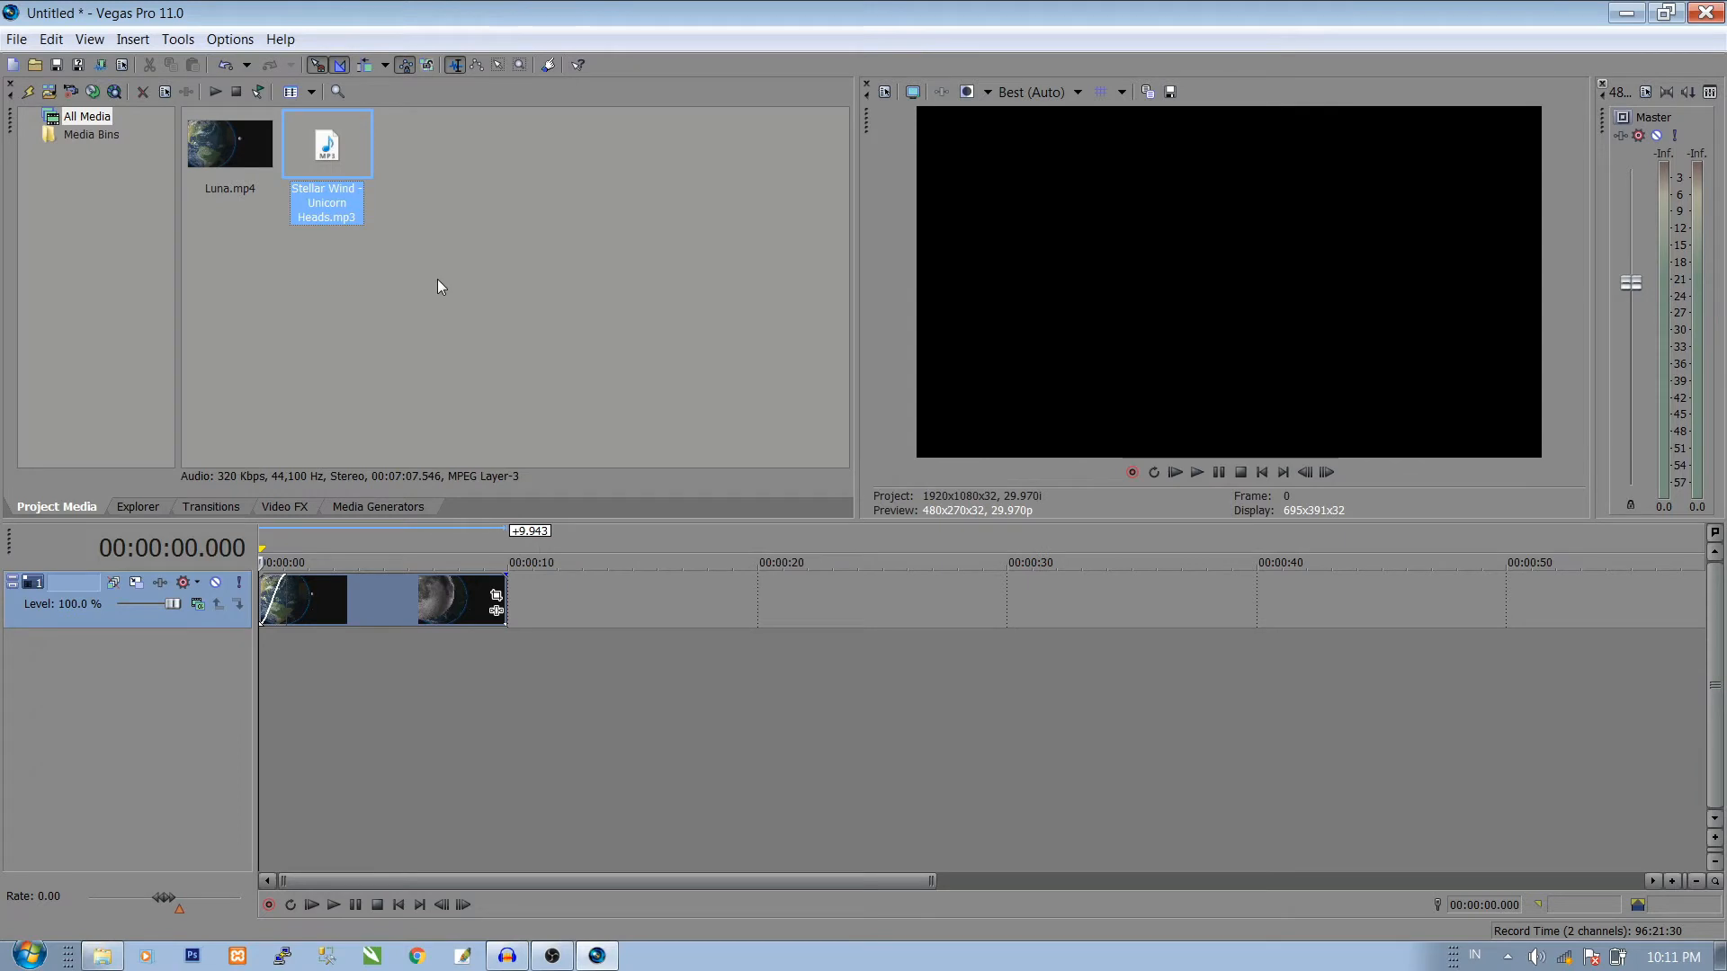
pyautogui.click(437, 279)
pyautogui.moveTo(293, 644); pyautogui.dragTo(266, 644)
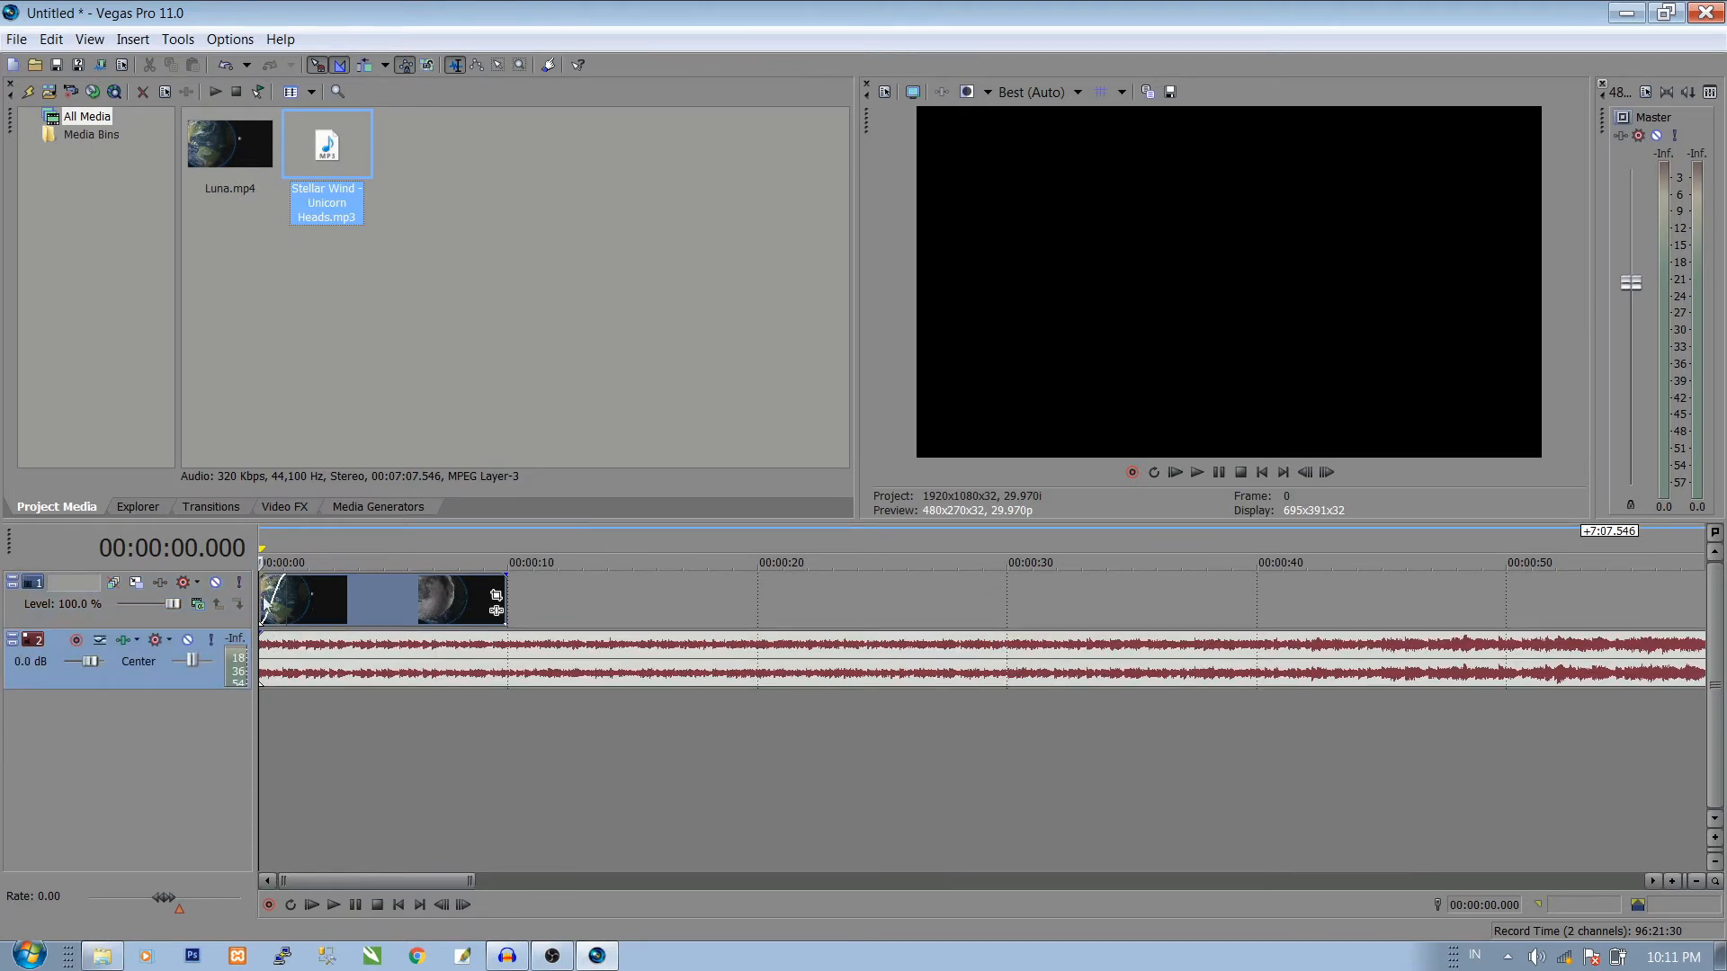
pyautogui.click(1192, 477)
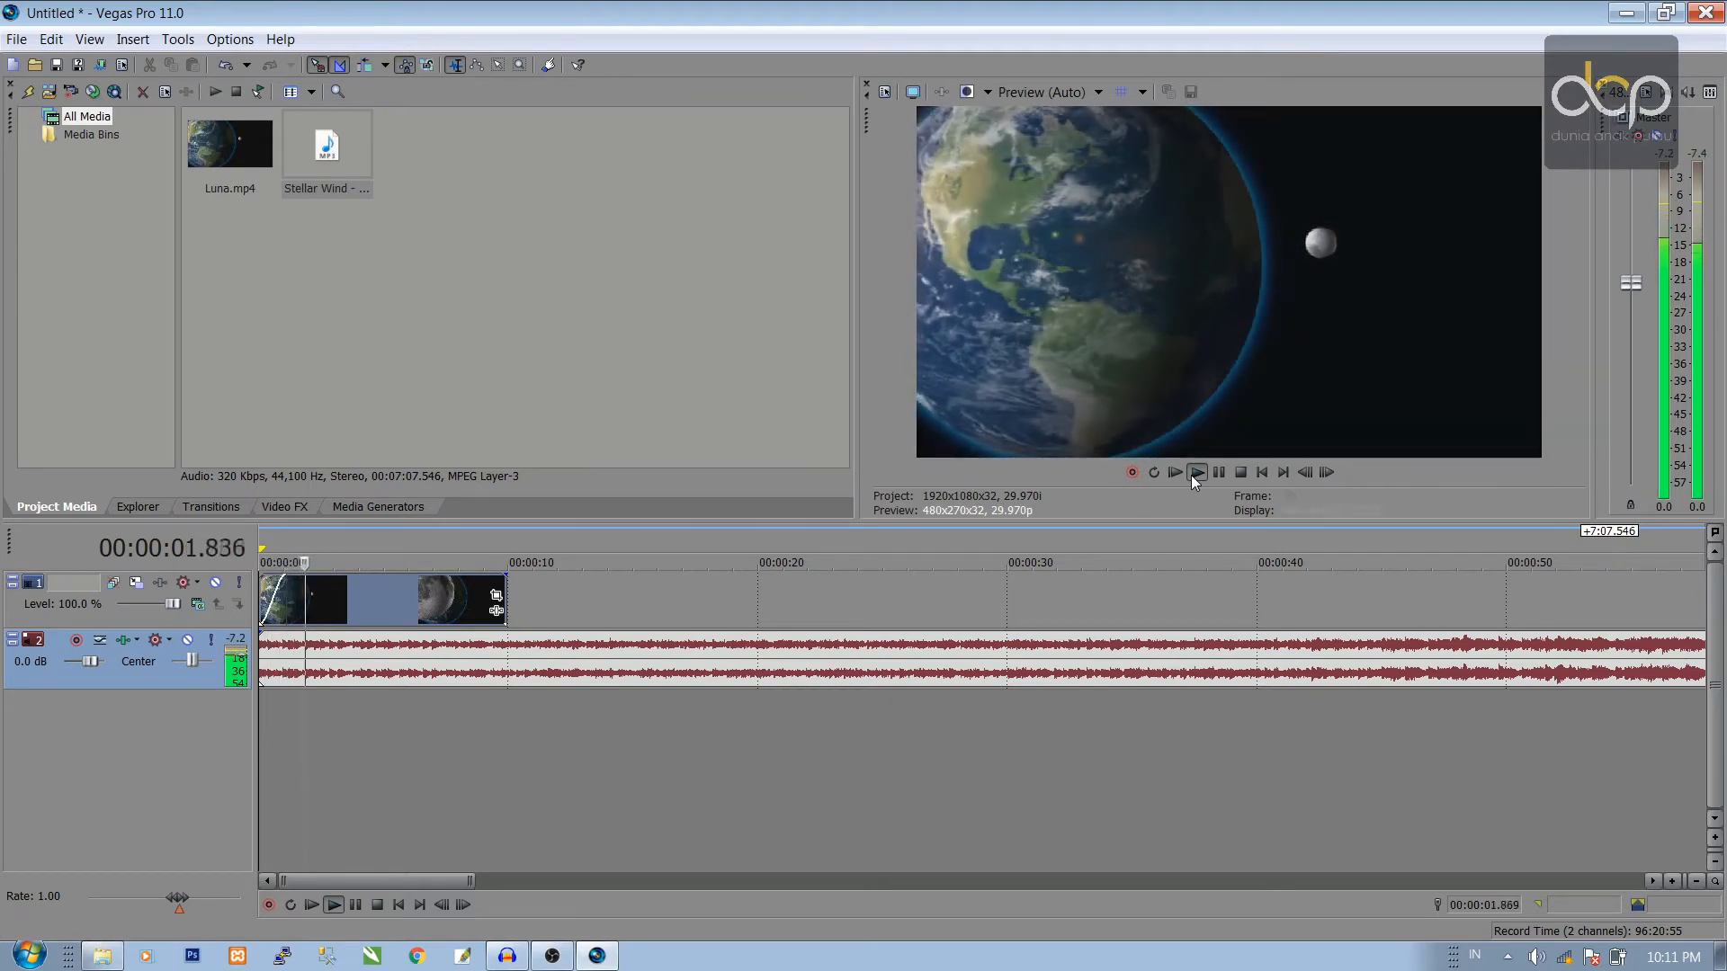
pyautogui.click(1239, 473)
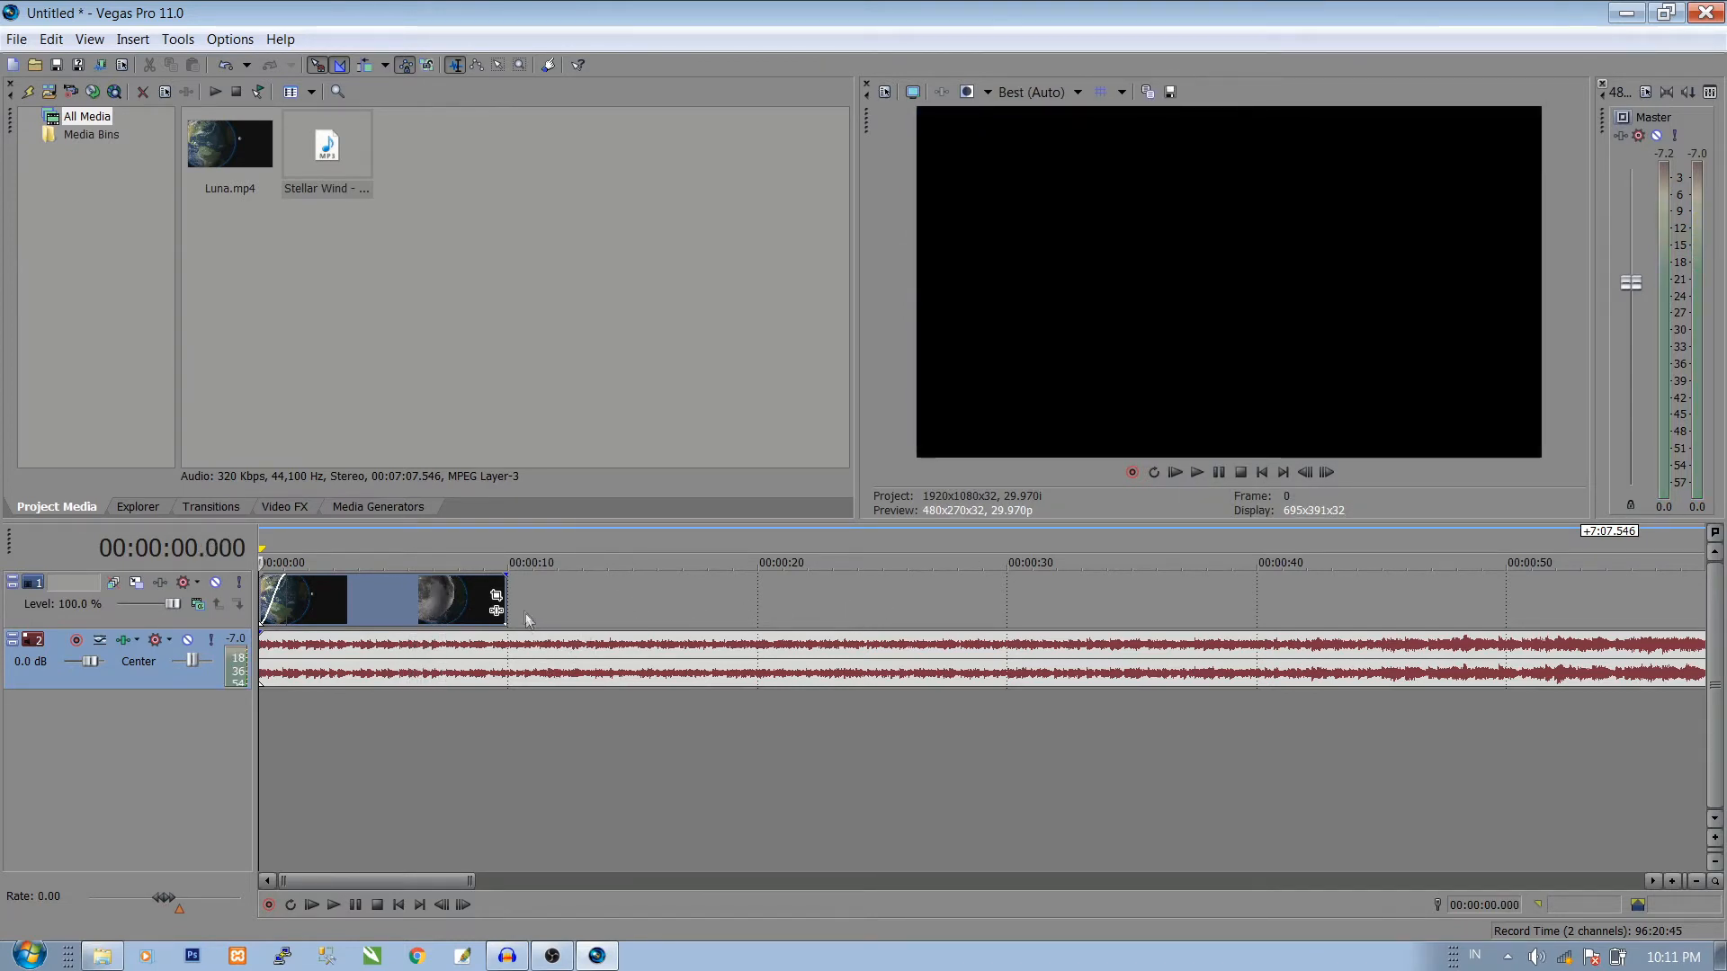
# Step: Split the music at 00:00:09.943, where the Luna clip ends
pyautogui.click(504, 590)
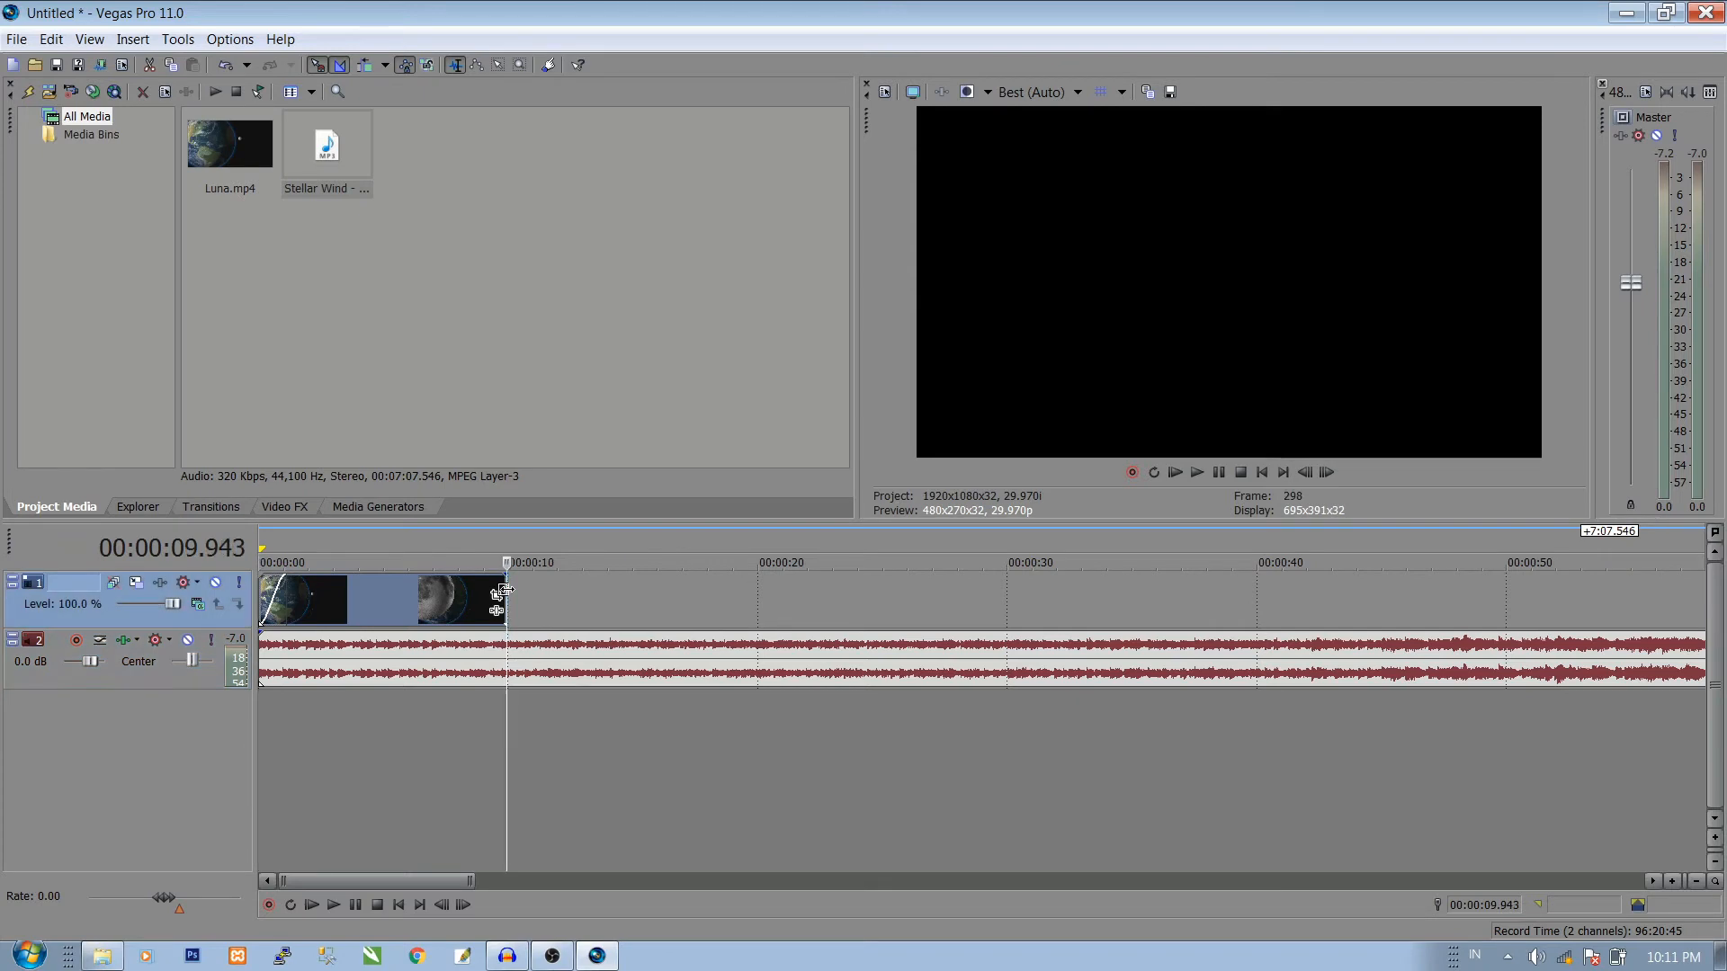
pyautogui.click(509, 658)
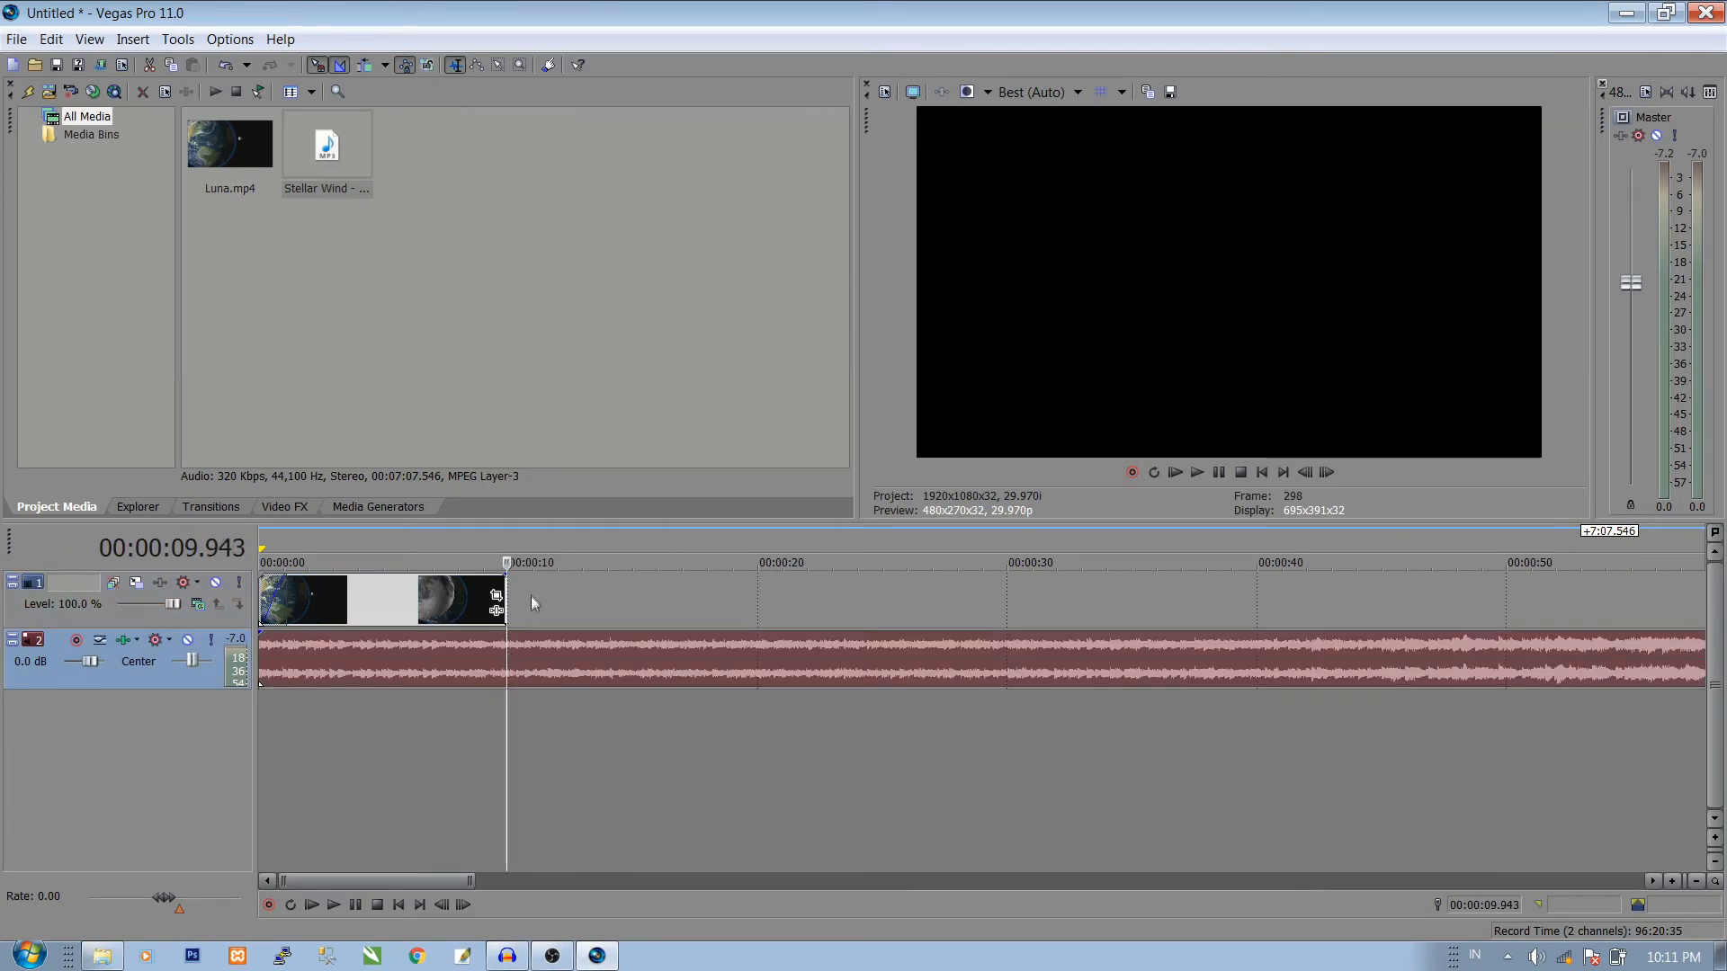
pyautogui.click(503, 585)
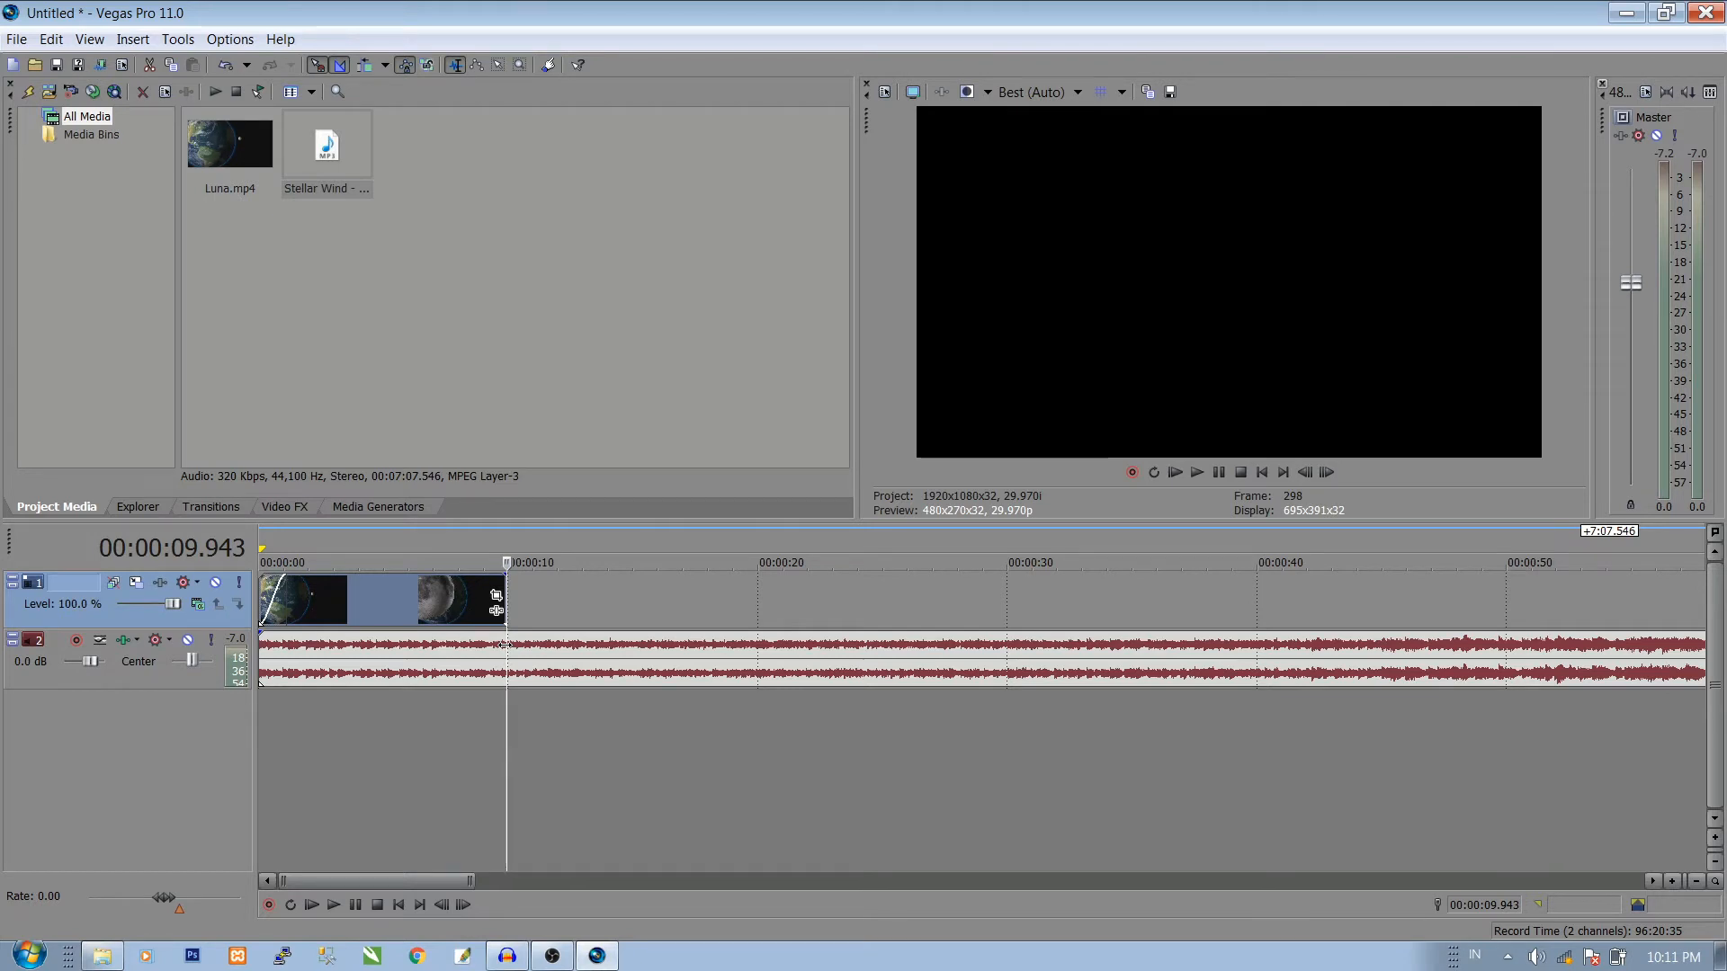
pyautogui.click(505, 645)
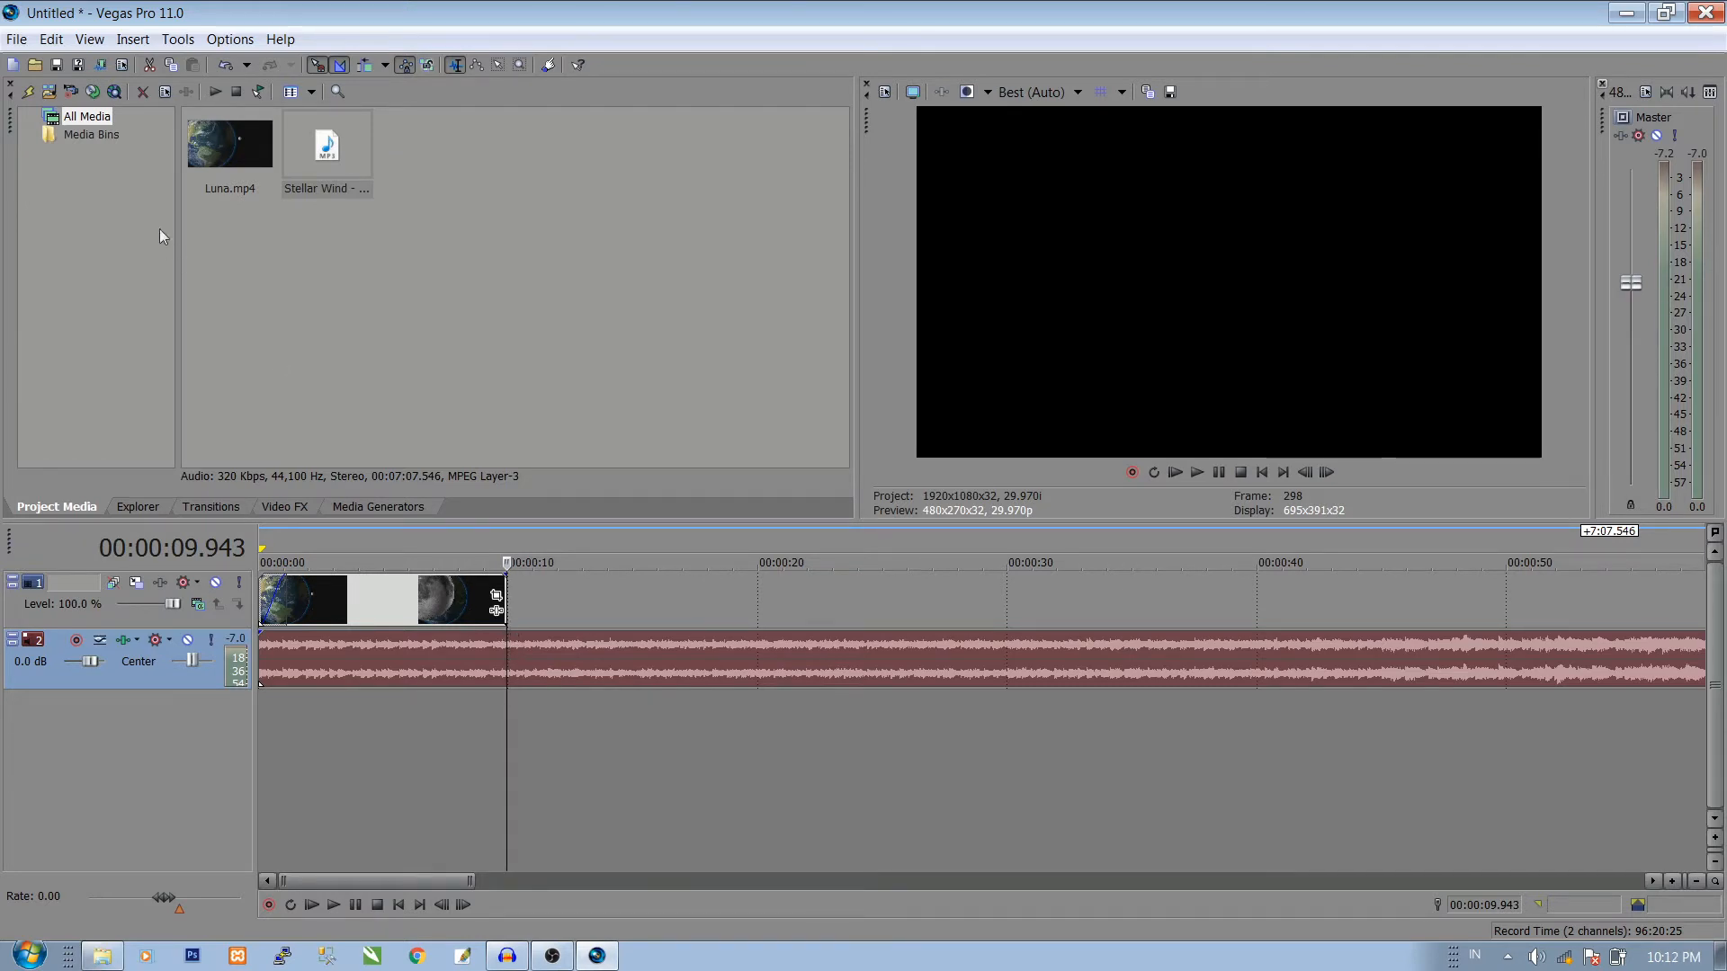
pyautogui.click(52, 39)
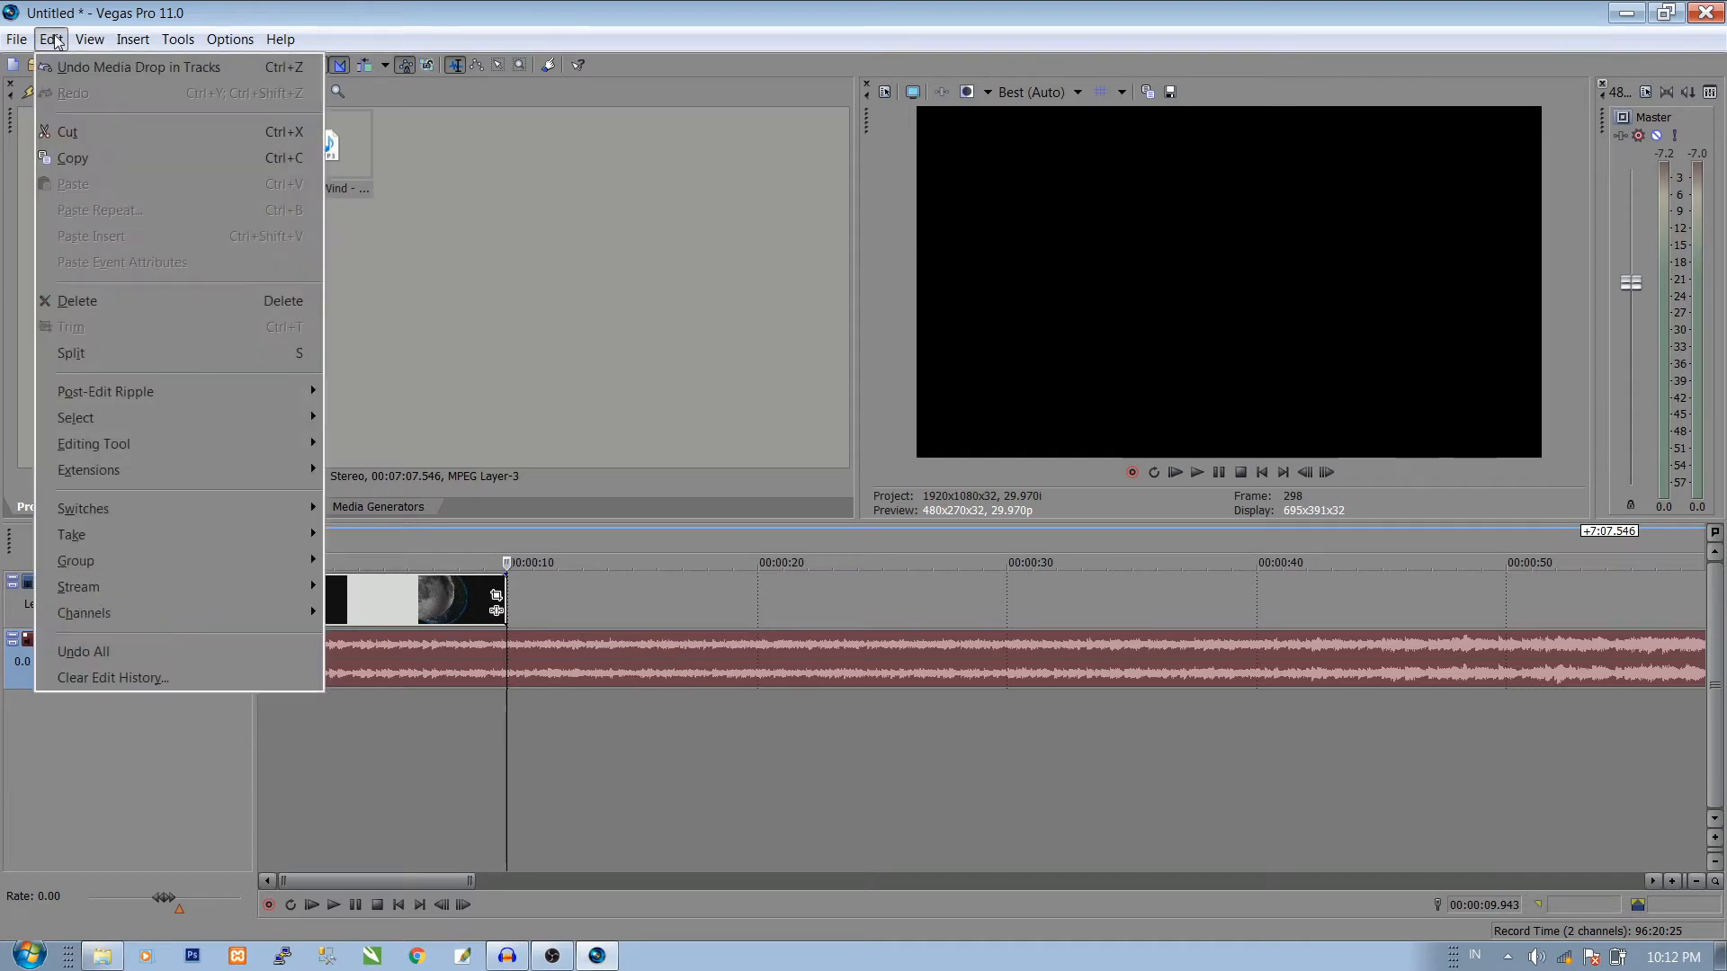
pyautogui.click(165, 354)
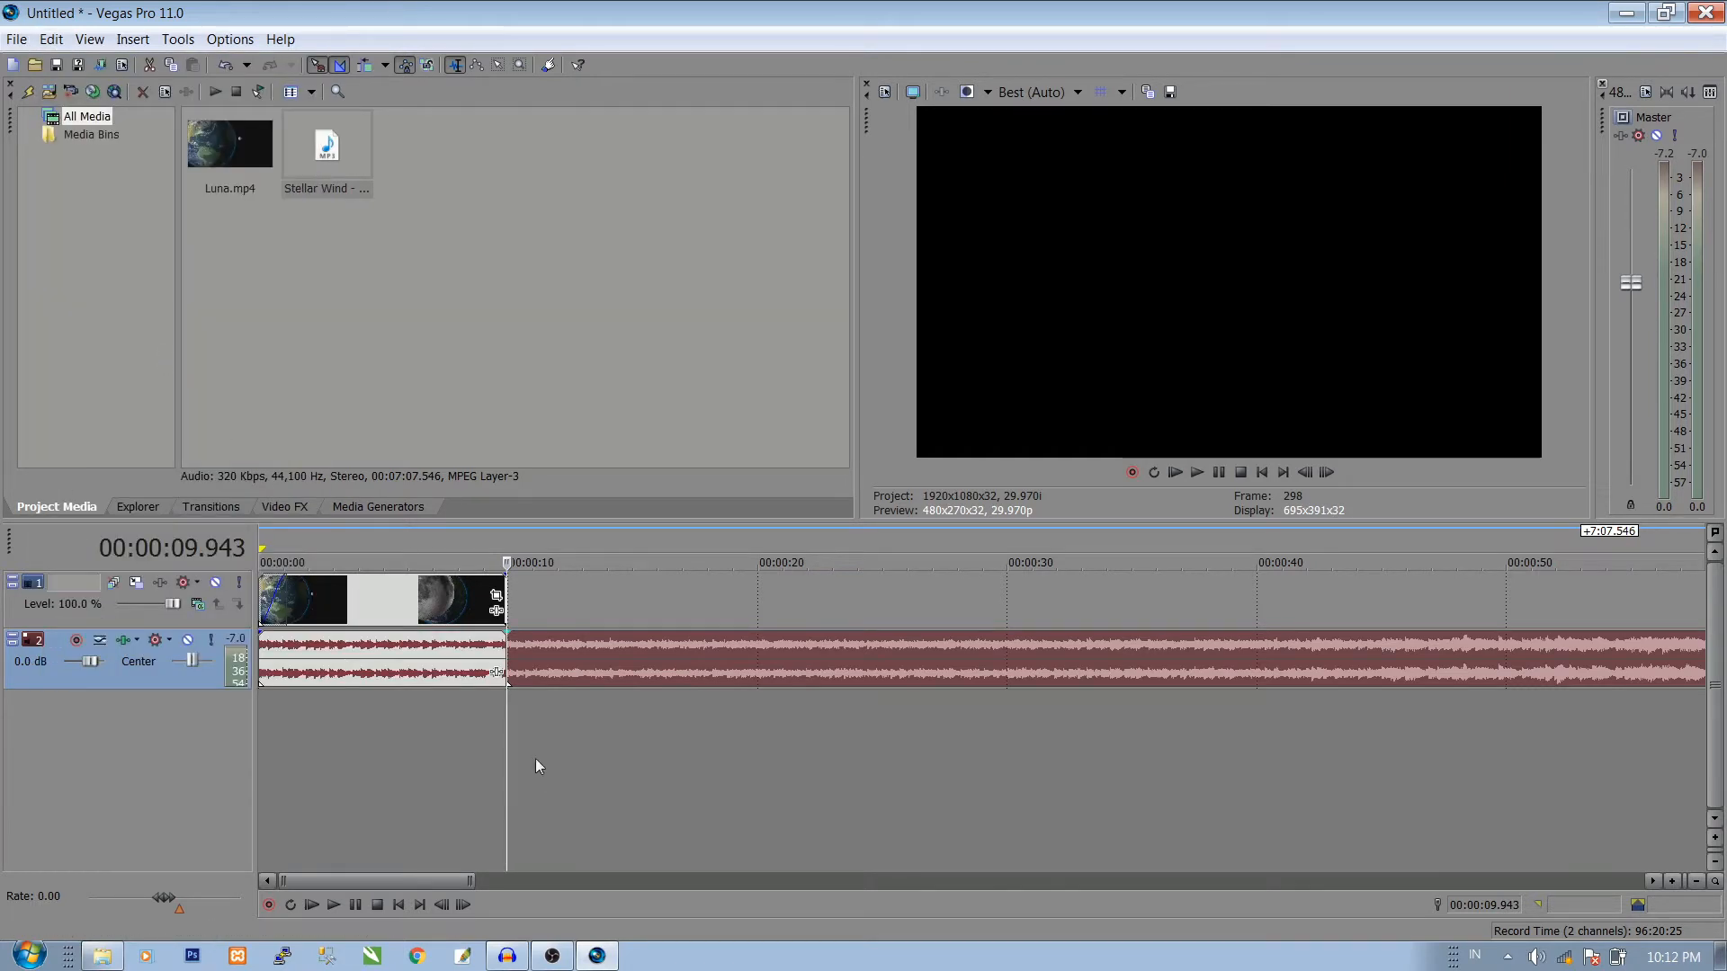
# Step: Delete the part of the music that follows the split at the end of the Luna clip
pyautogui.click(429, 665)
pyautogui.click(571, 661)
pyautogui.click(455, 649)
pyautogui.click(574, 657)
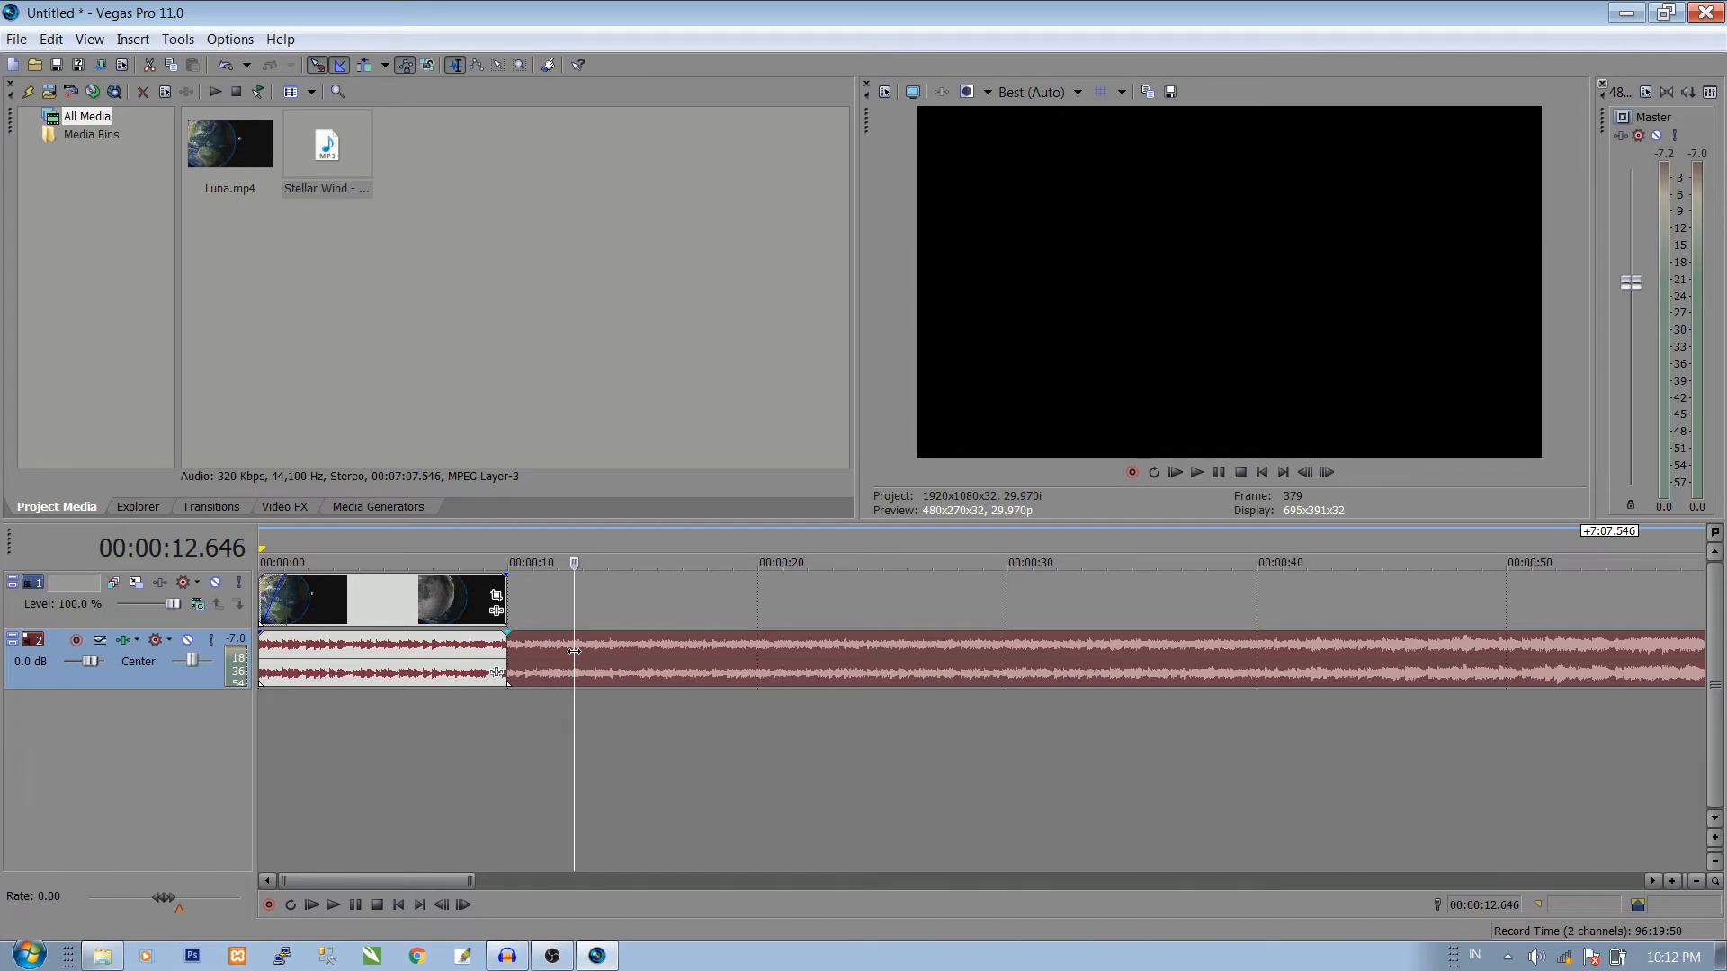
pyautogui.press('Delete')
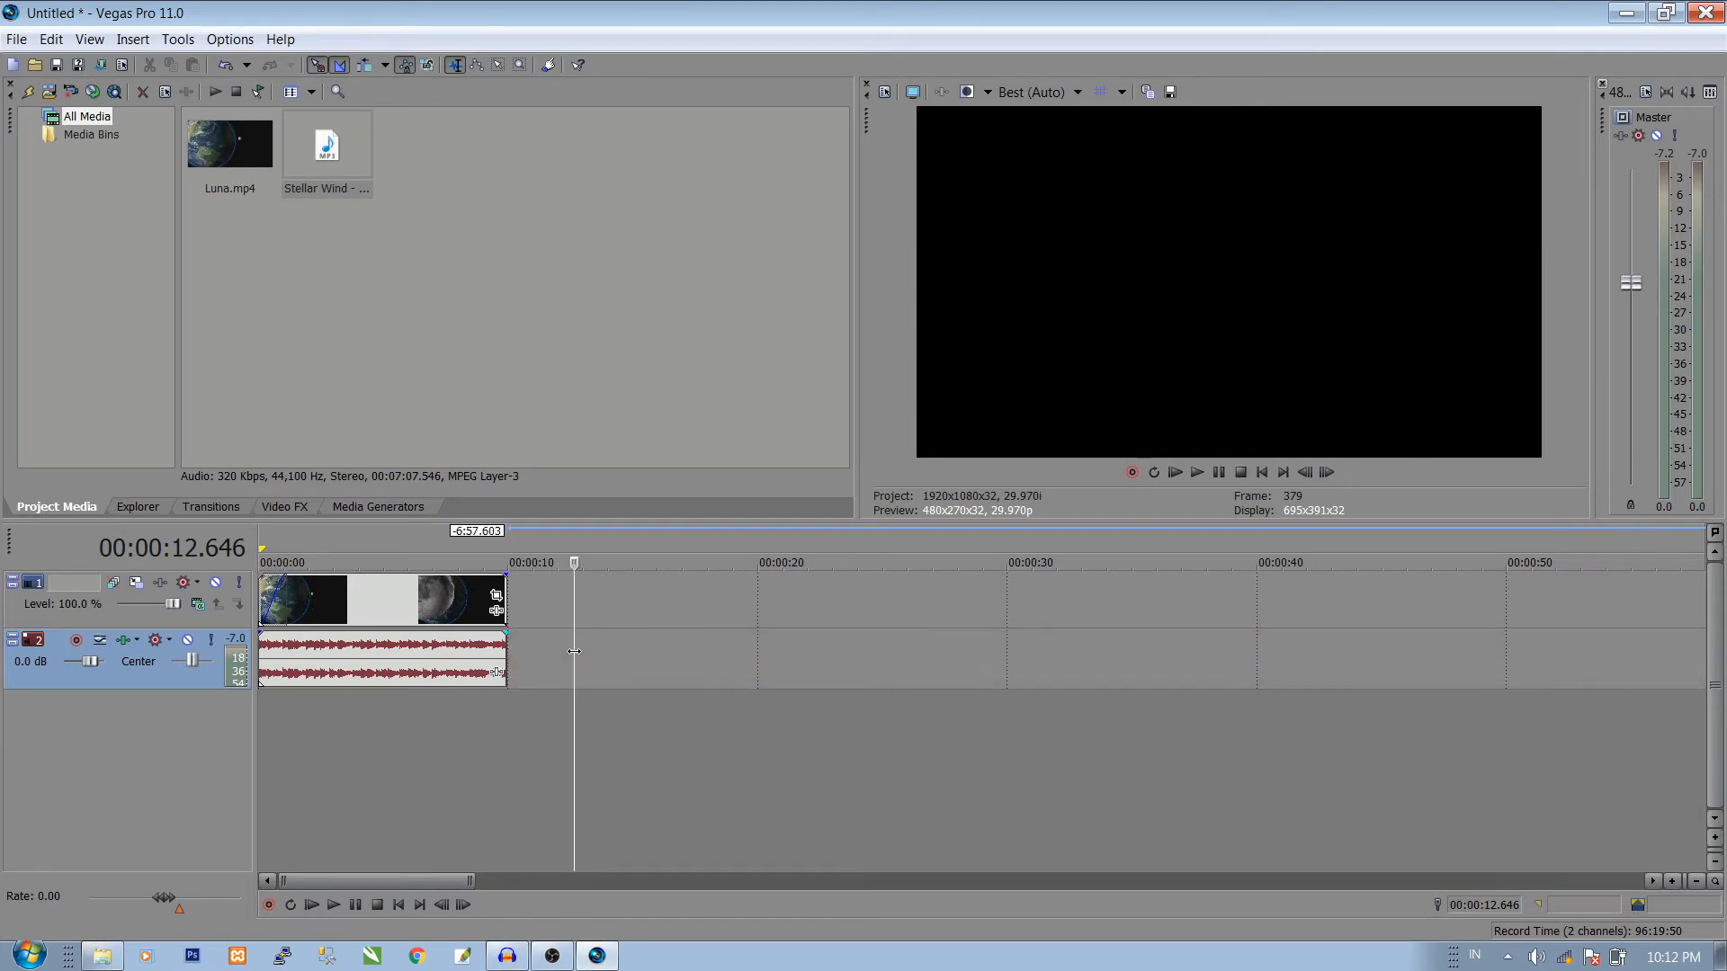
# Step: Add fade-outs from about 00:00:09.176 to the ends of the Luna clip and the music, and preview from the beginning
pyautogui.click(481, 589)
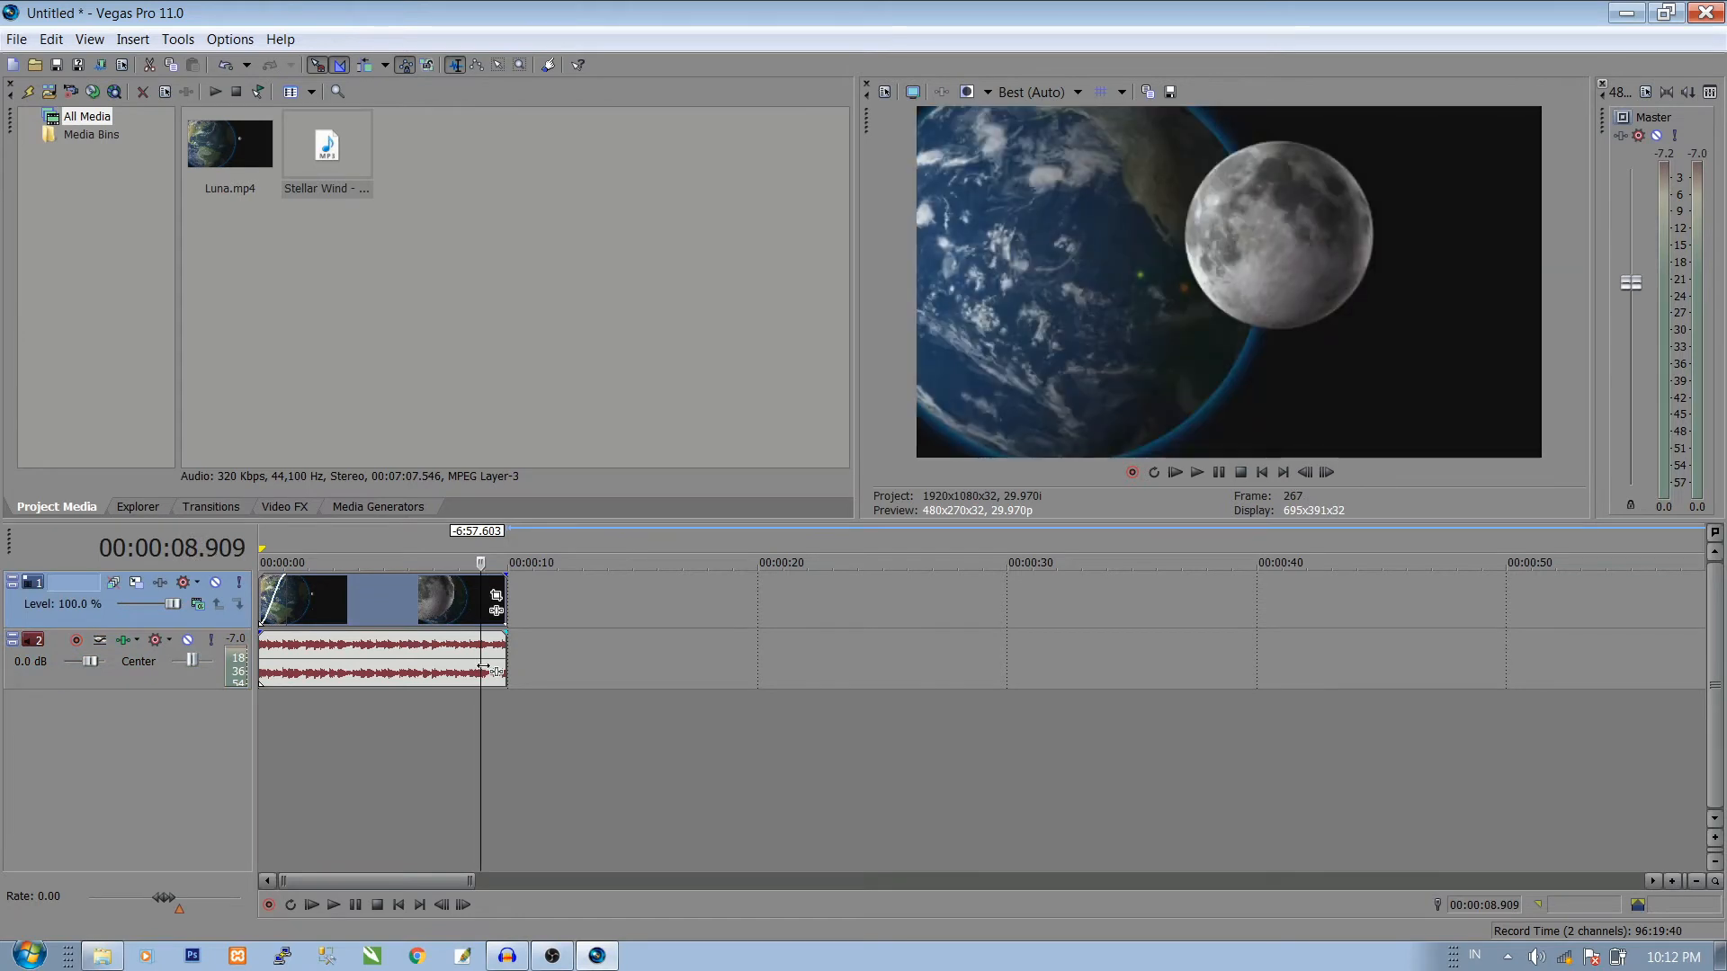
pyautogui.click(486, 652)
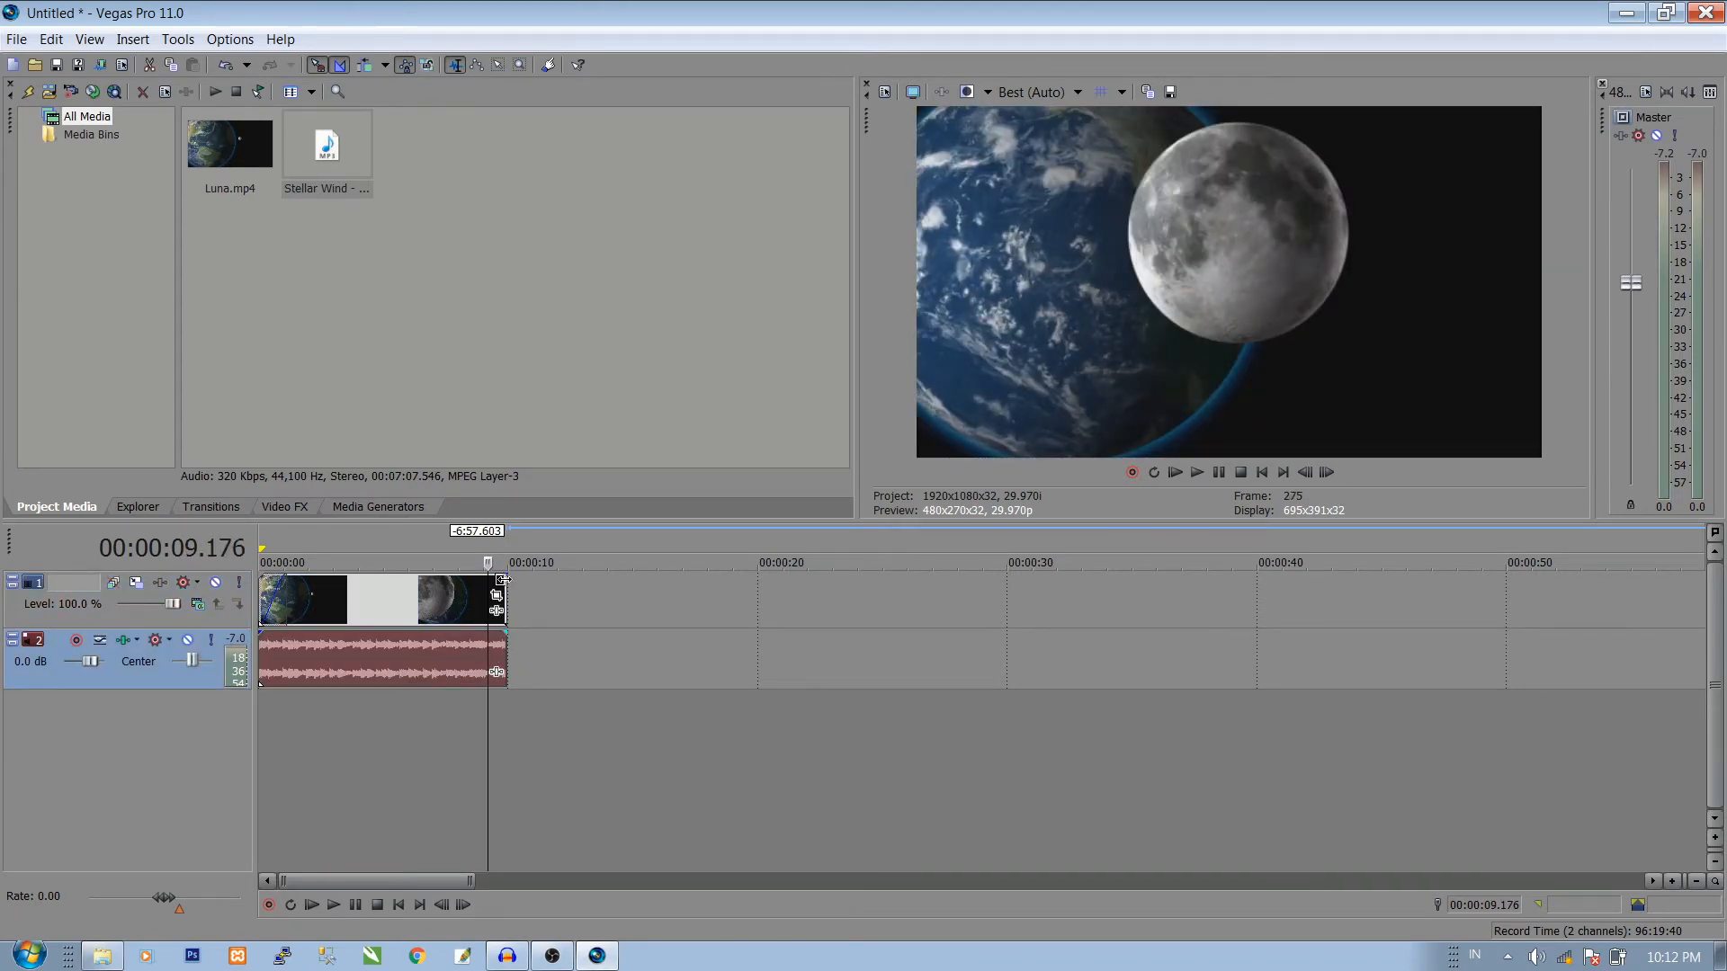
pyautogui.moveTo(508, 577); pyautogui.dragTo(490, 577)
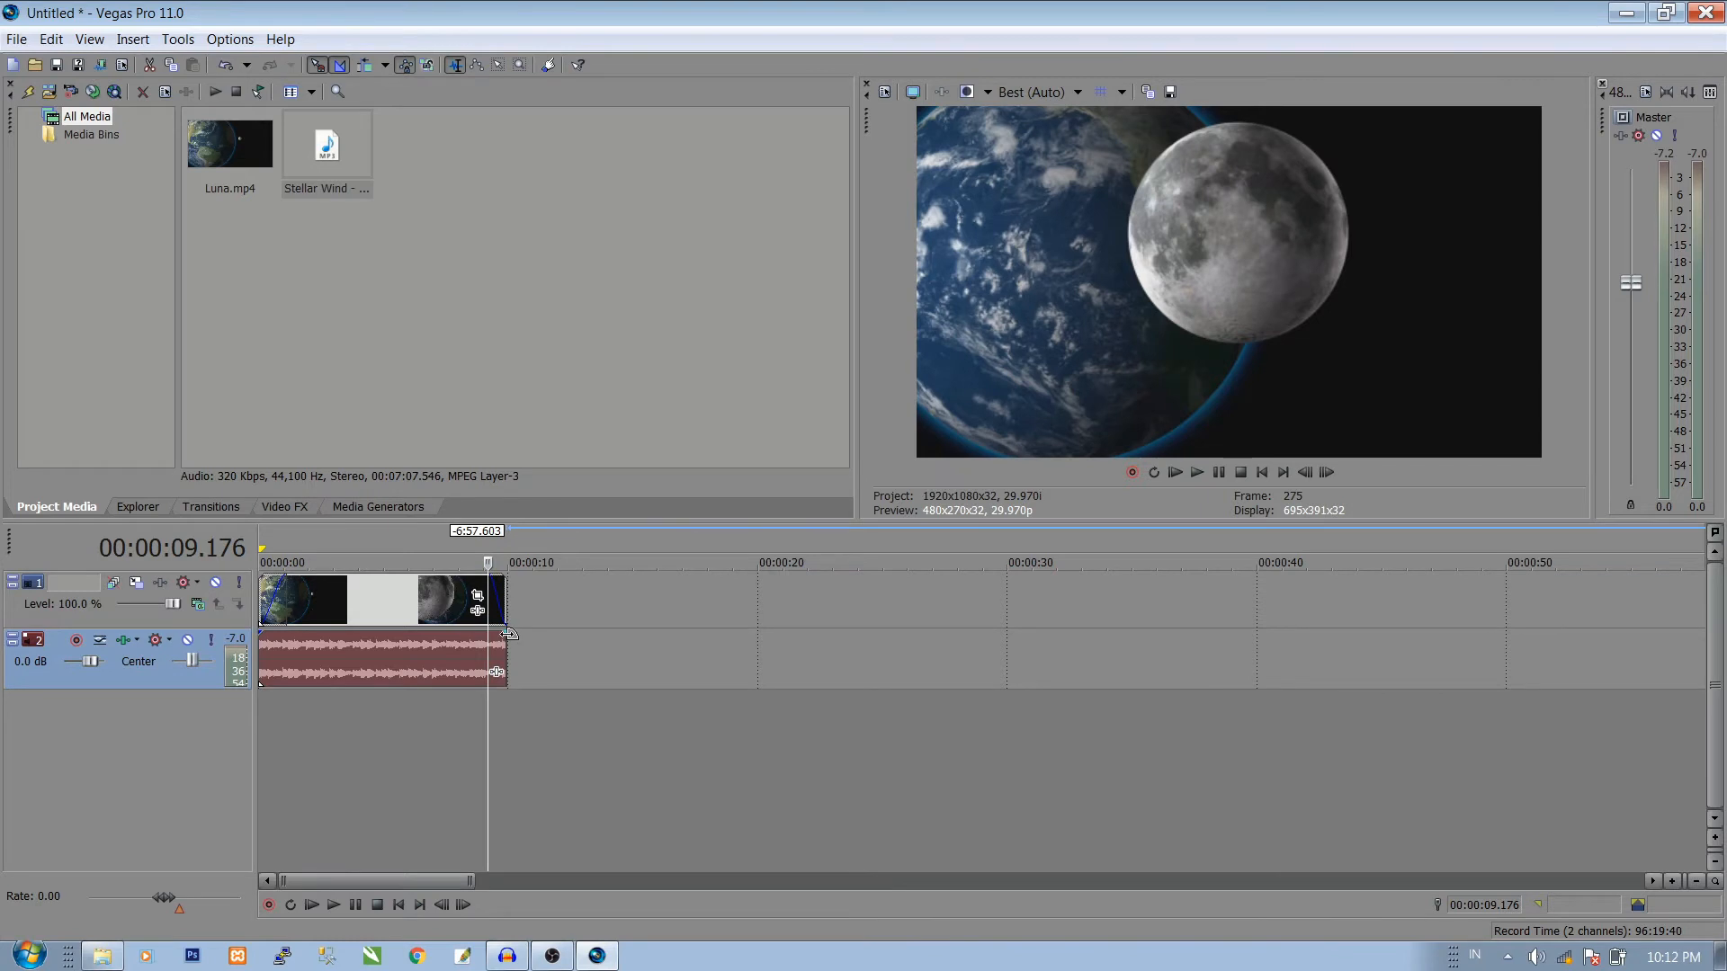
pyautogui.moveTo(509, 635); pyautogui.dragTo(489, 634)
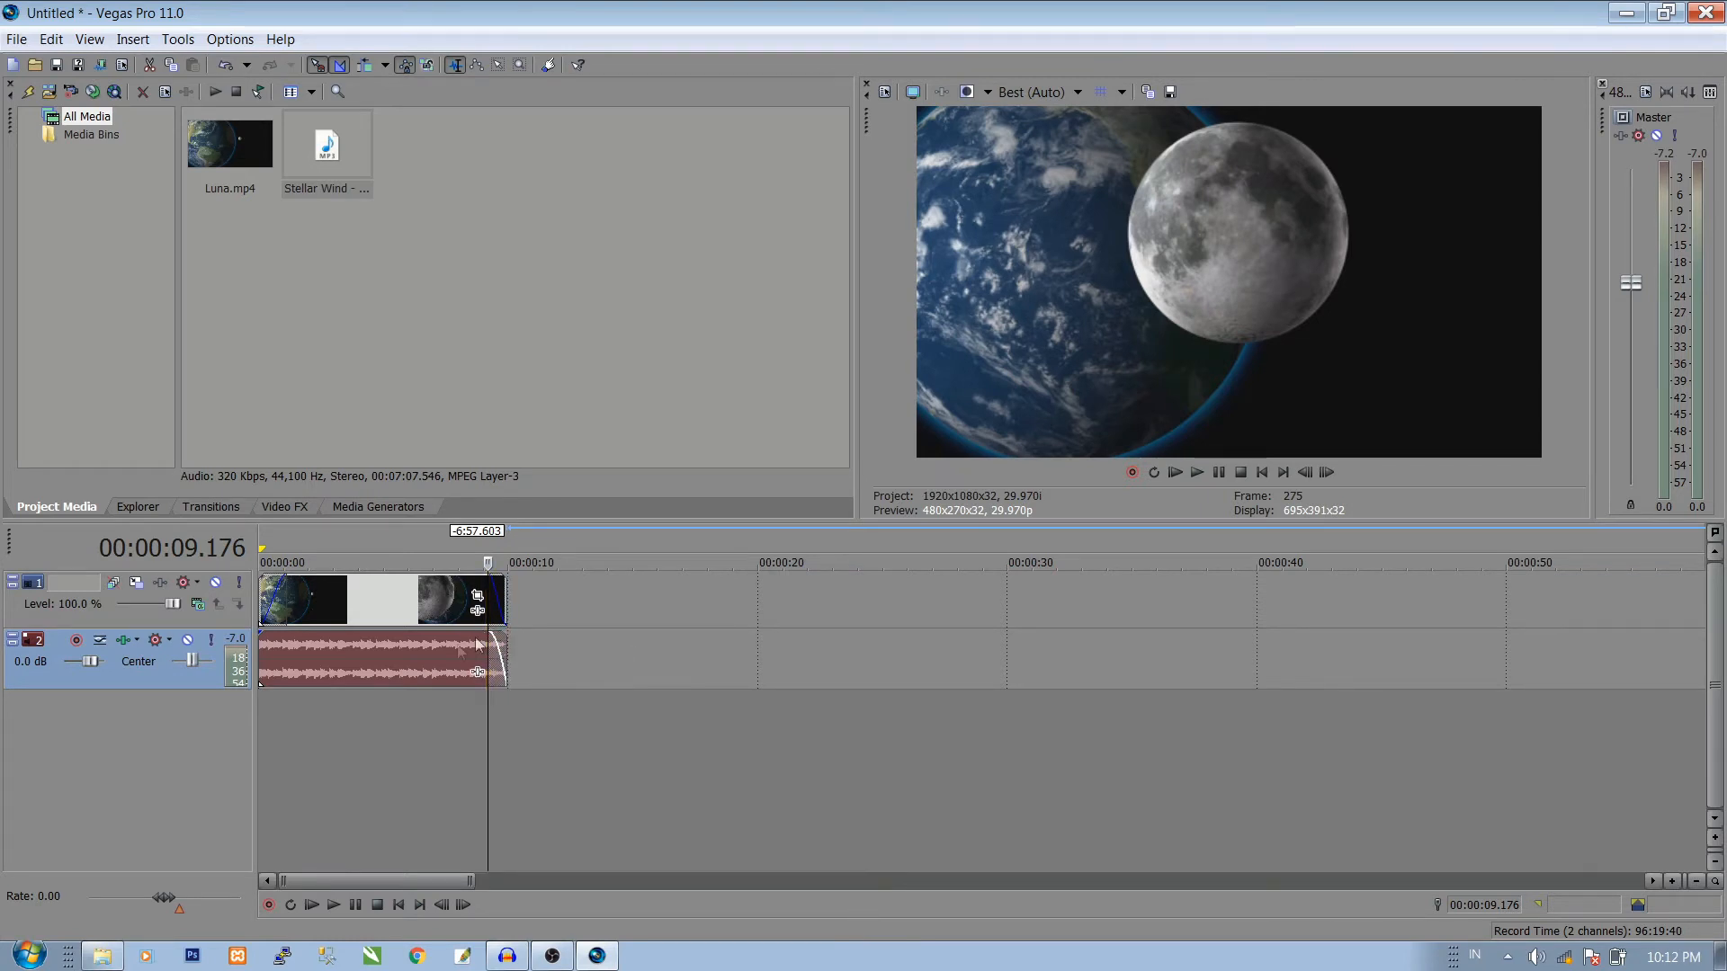
pyautogui.hotkey('ctrl', 'Home')
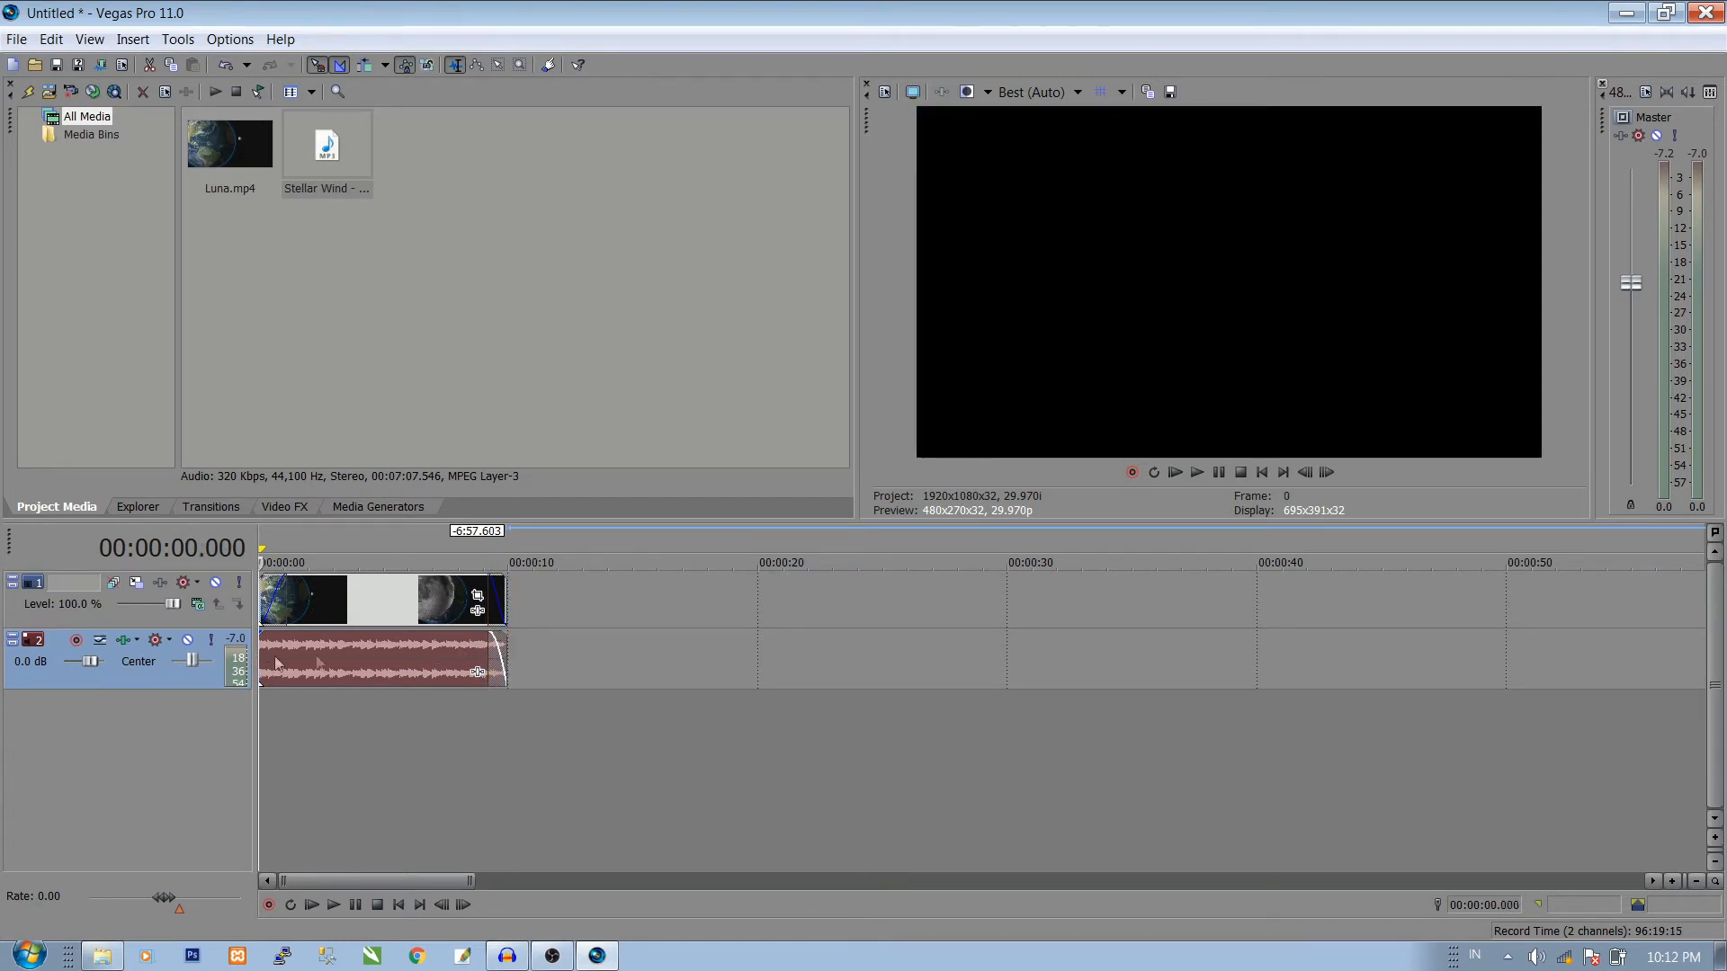
pyautogui.click(1195, 474)
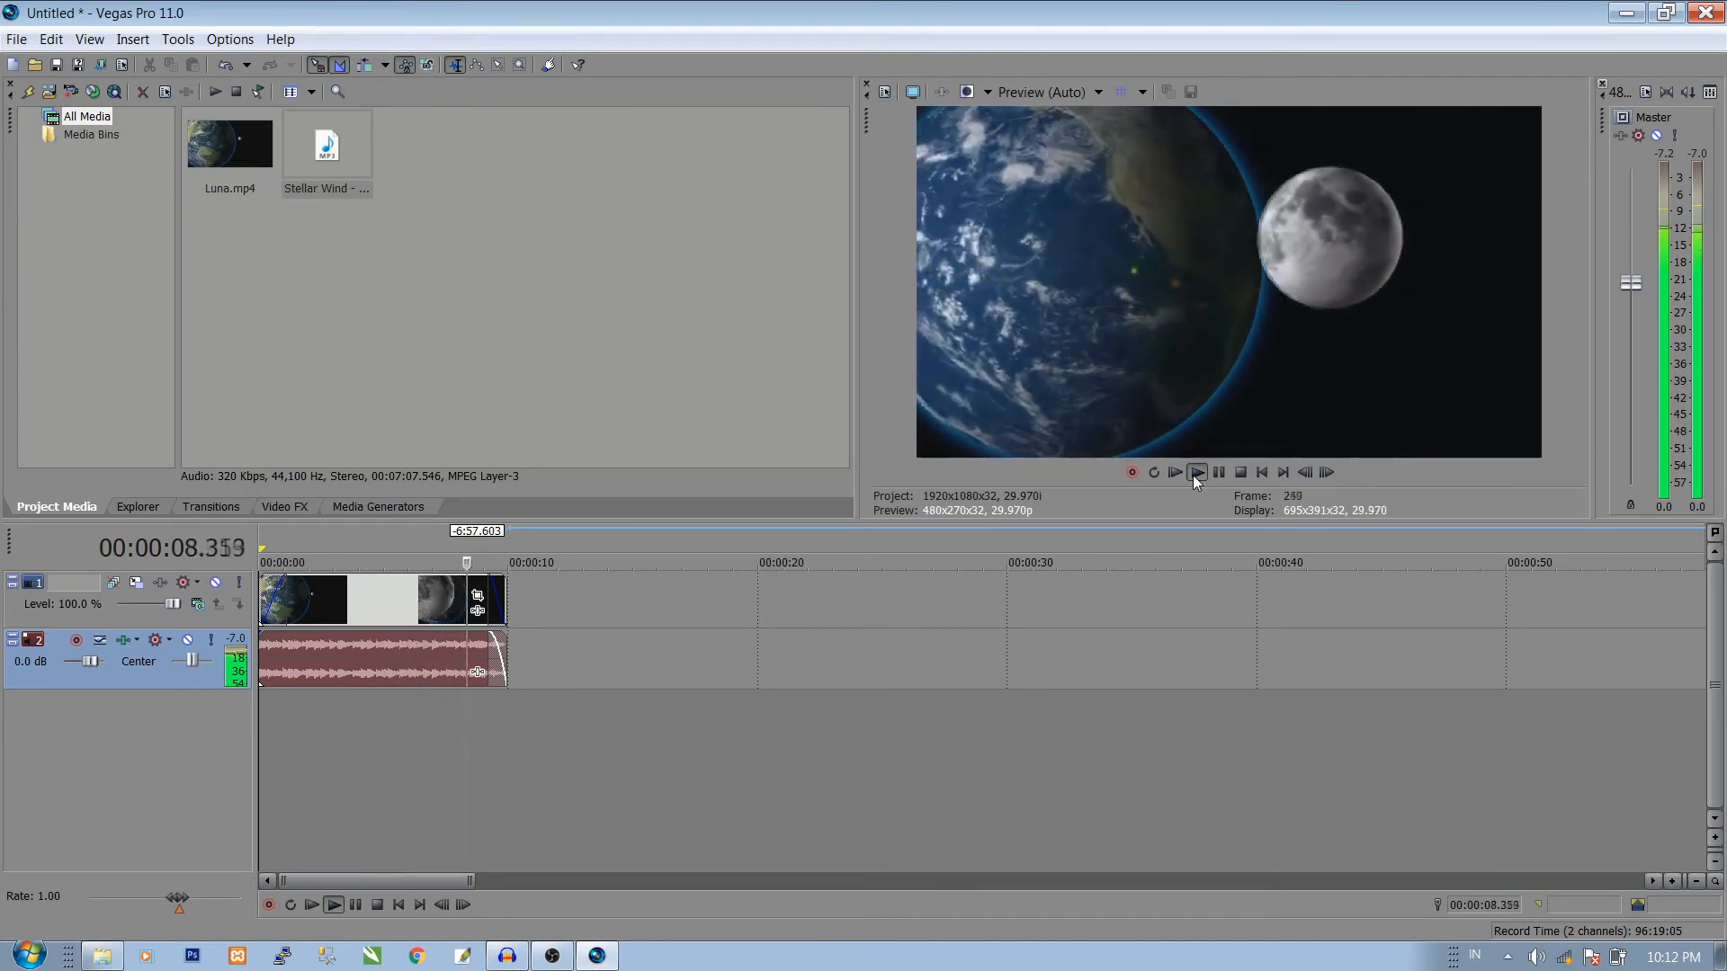
pyautogui.click(1241, 473)
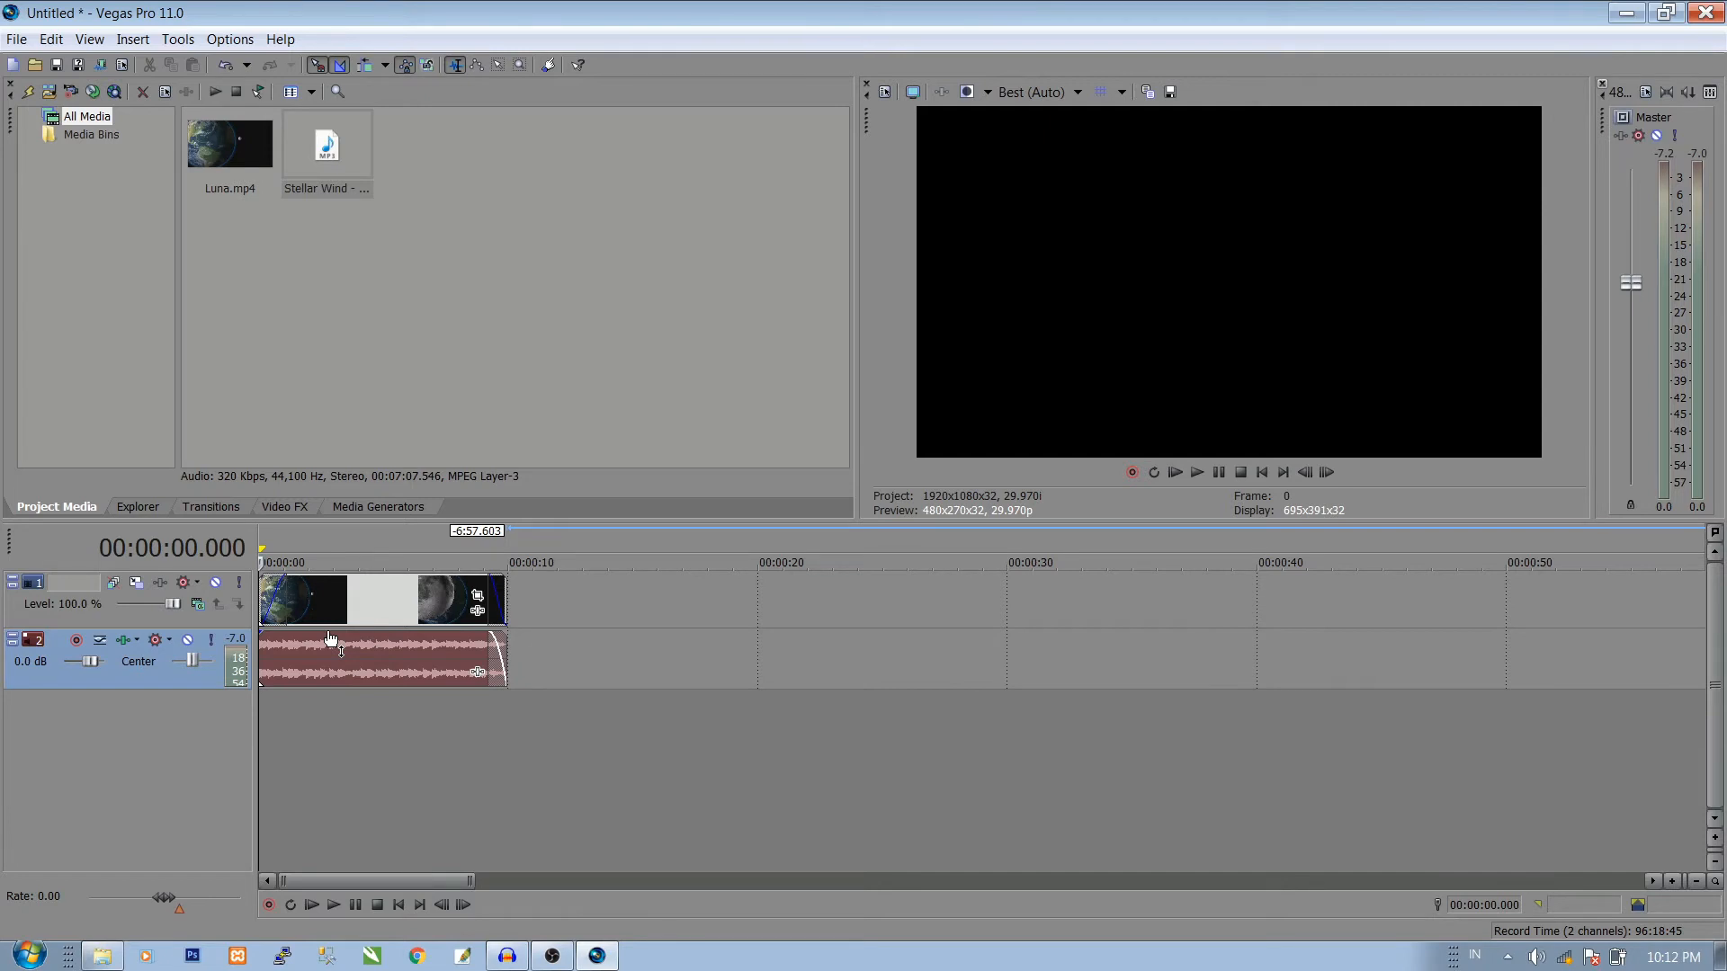
# Step: Lower the volume of the music event in two stages, previewing the video from the beginning after each
pyautogui.moveTo(331, 638); pyautogui.dragTo(330, 671)
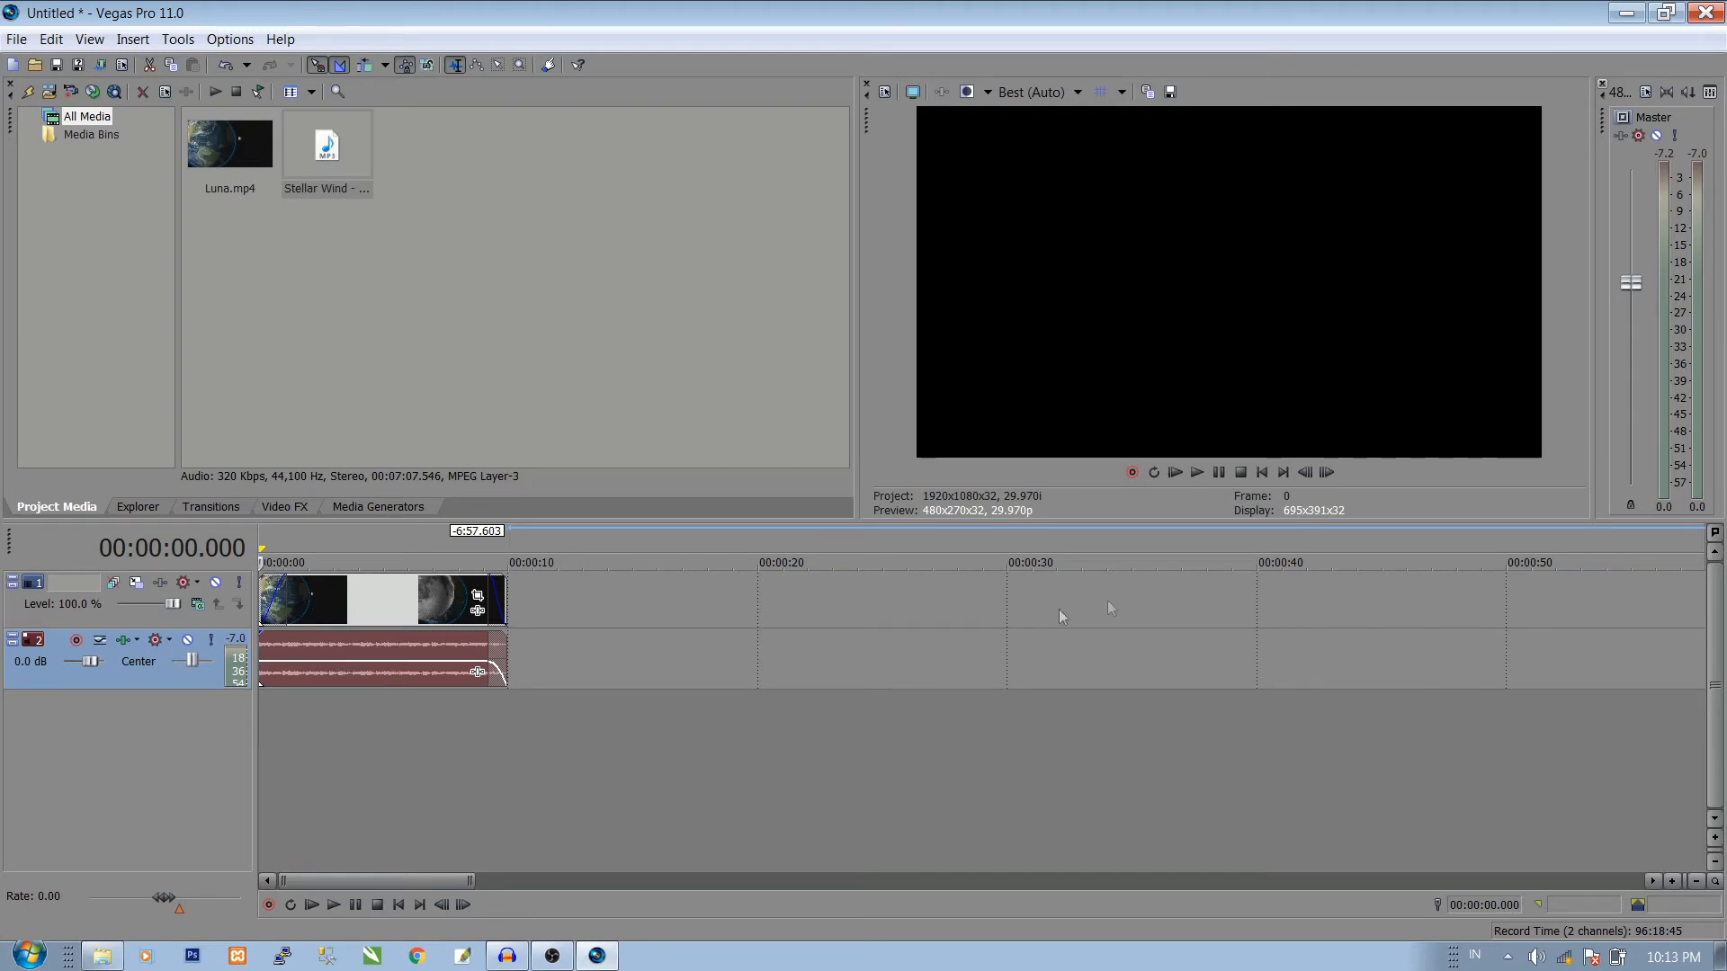
pyautogui.click(1195, 472)
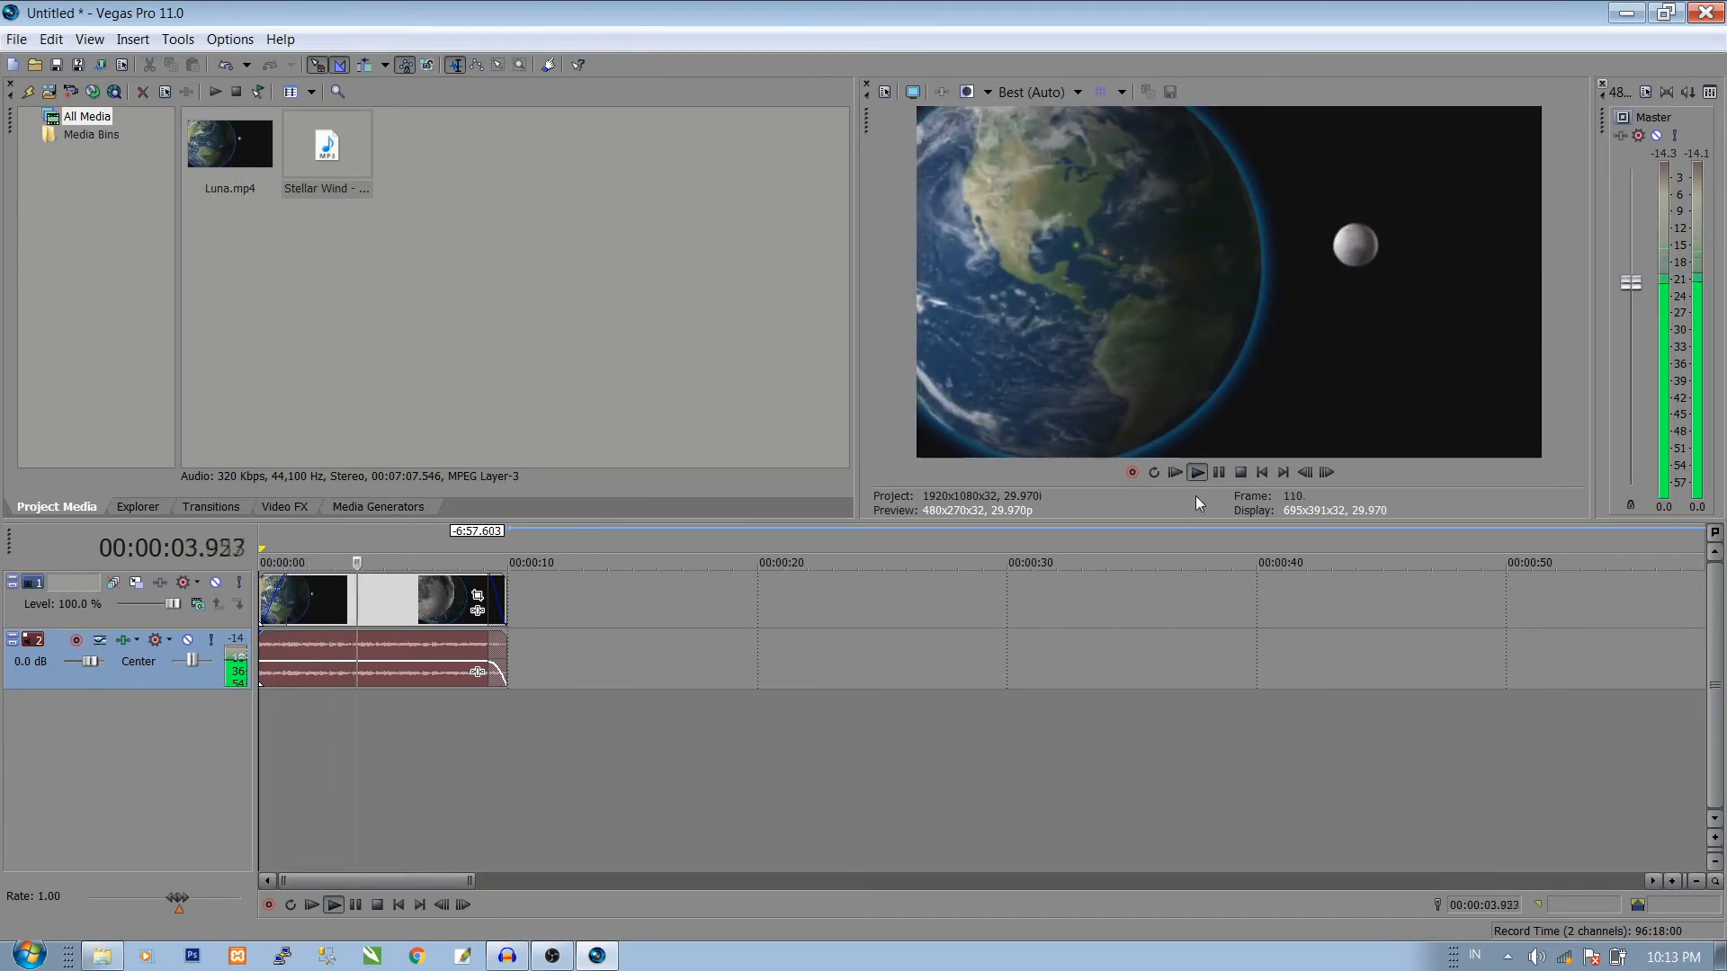
pyautogui.click(1241, 473)
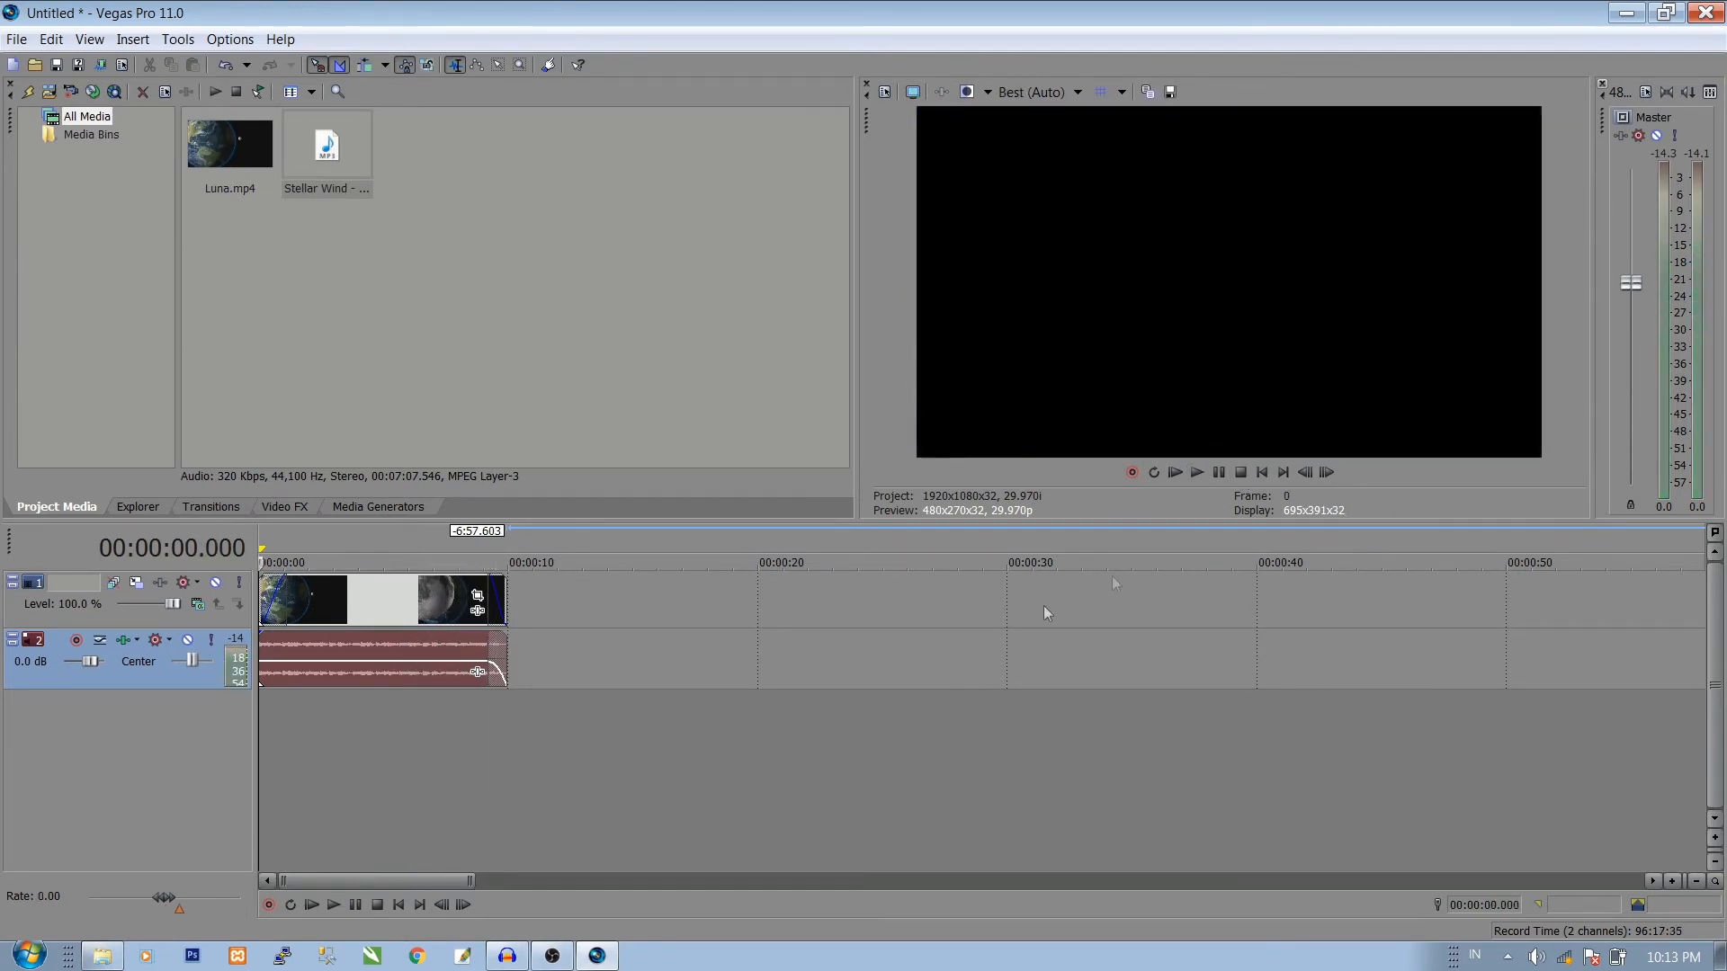
pyautogui.moveTo(361, 667); pyautogui.dragTo(345, 673)
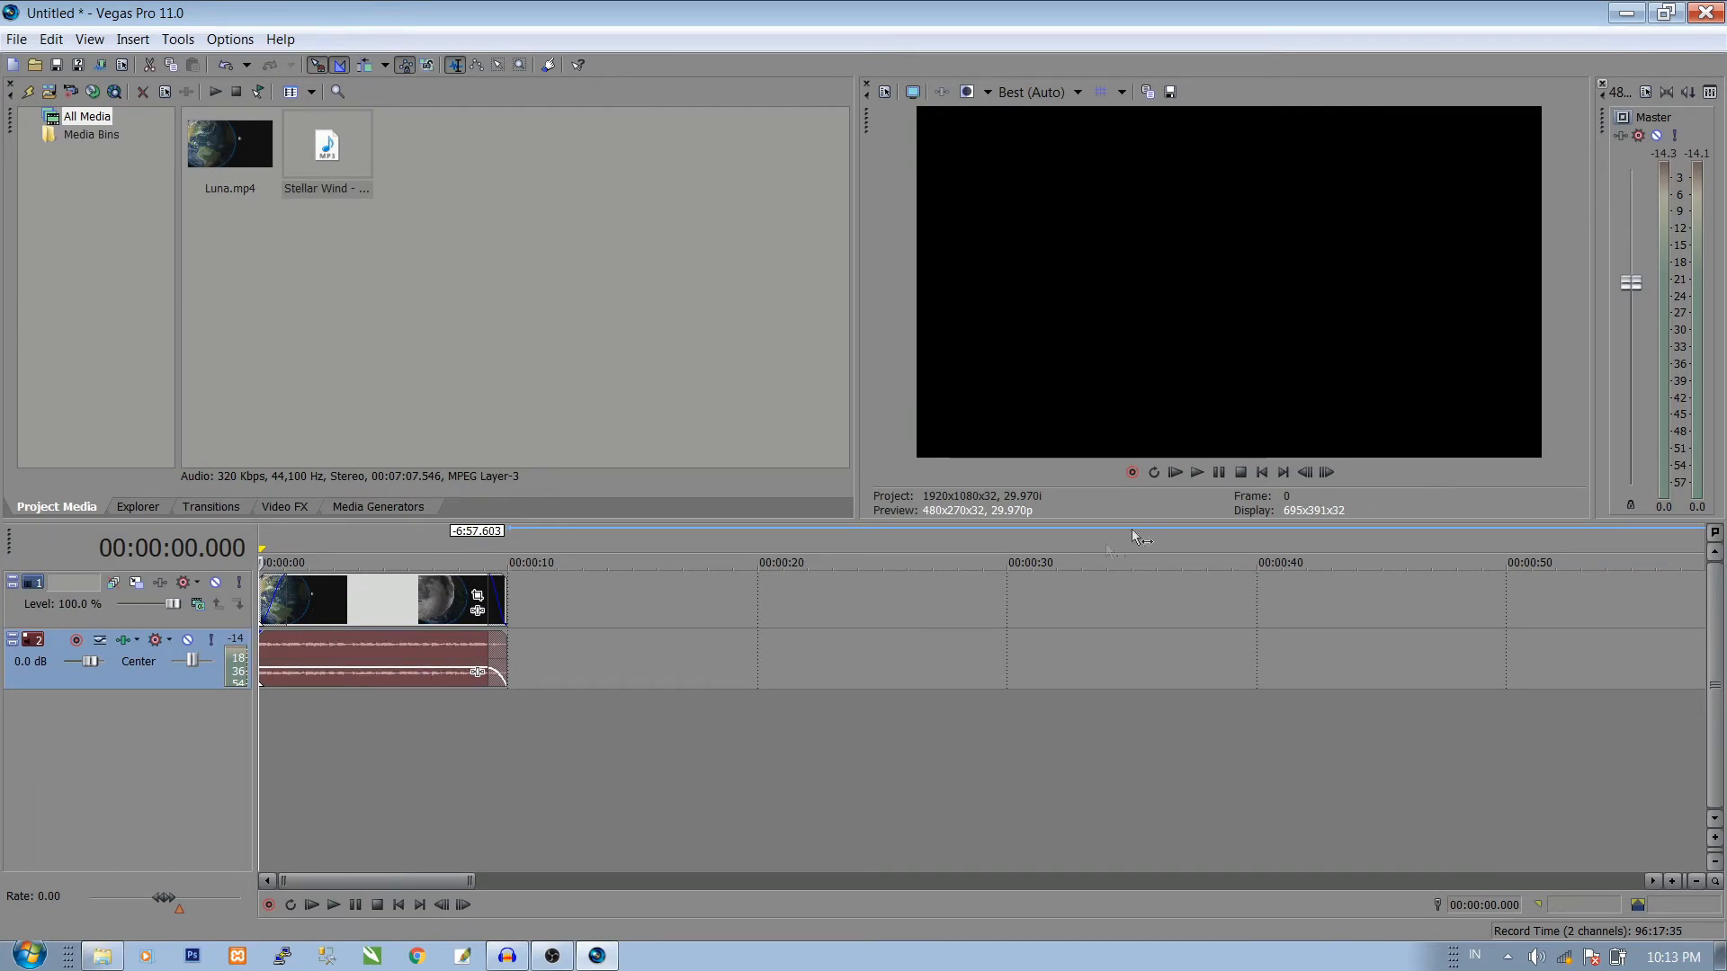
pyautogui.click(1196, 473)
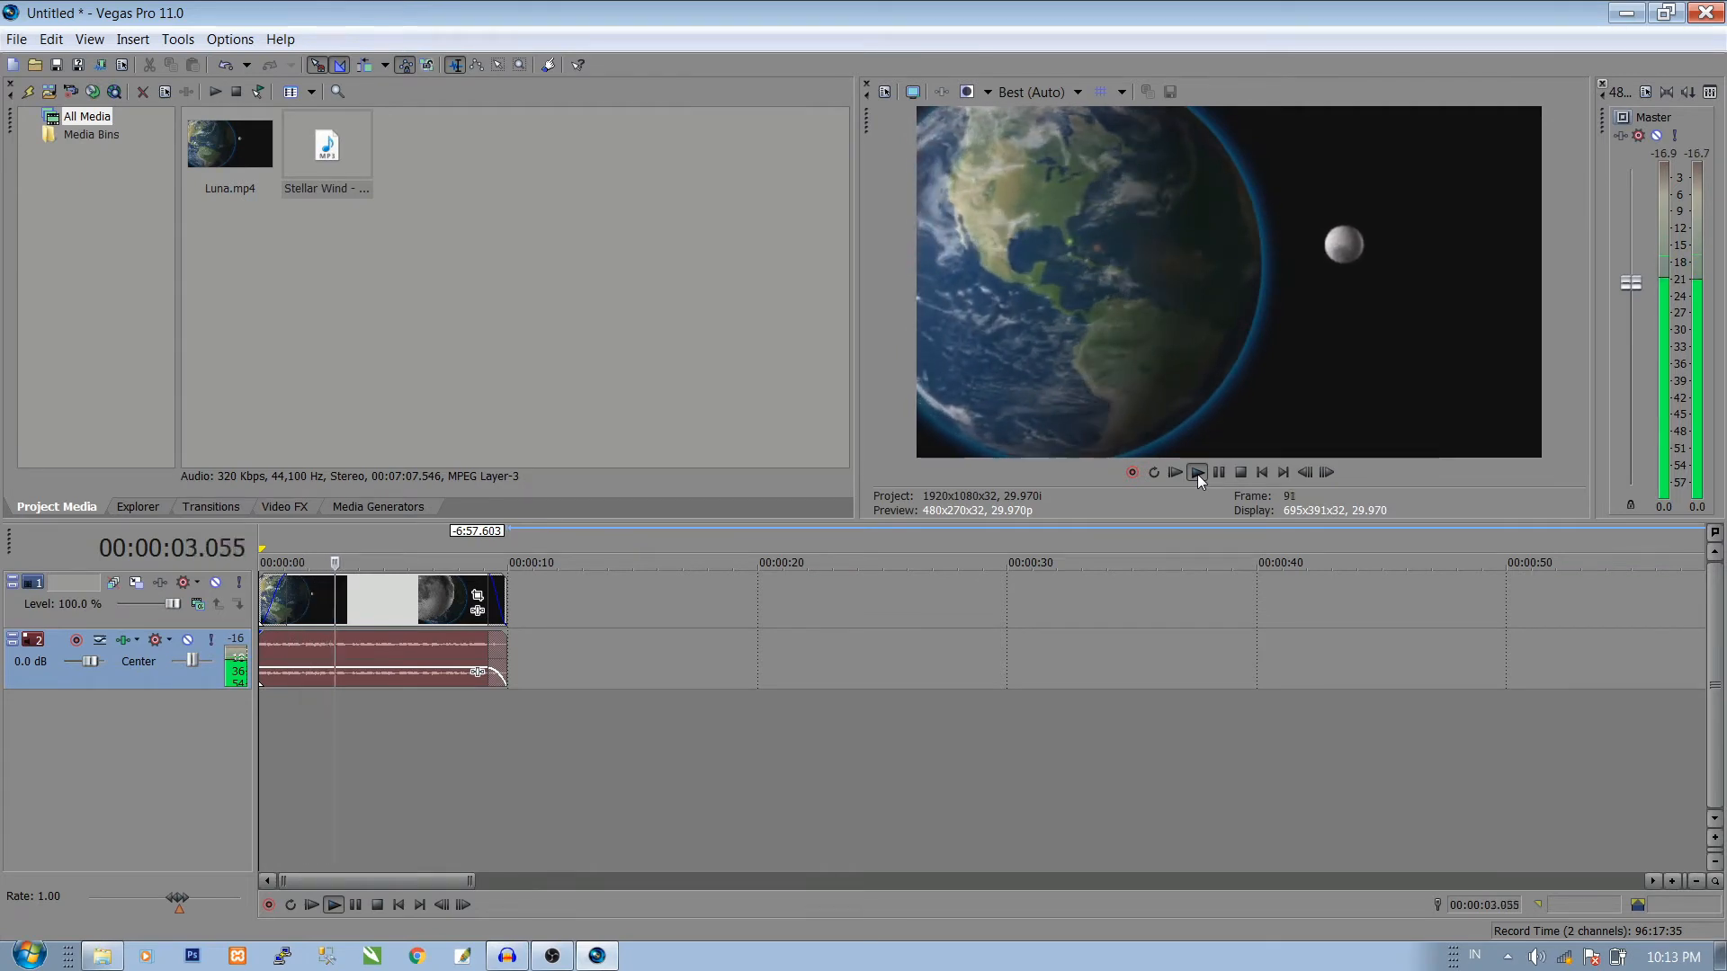
pyautogui.click(1241, 473)
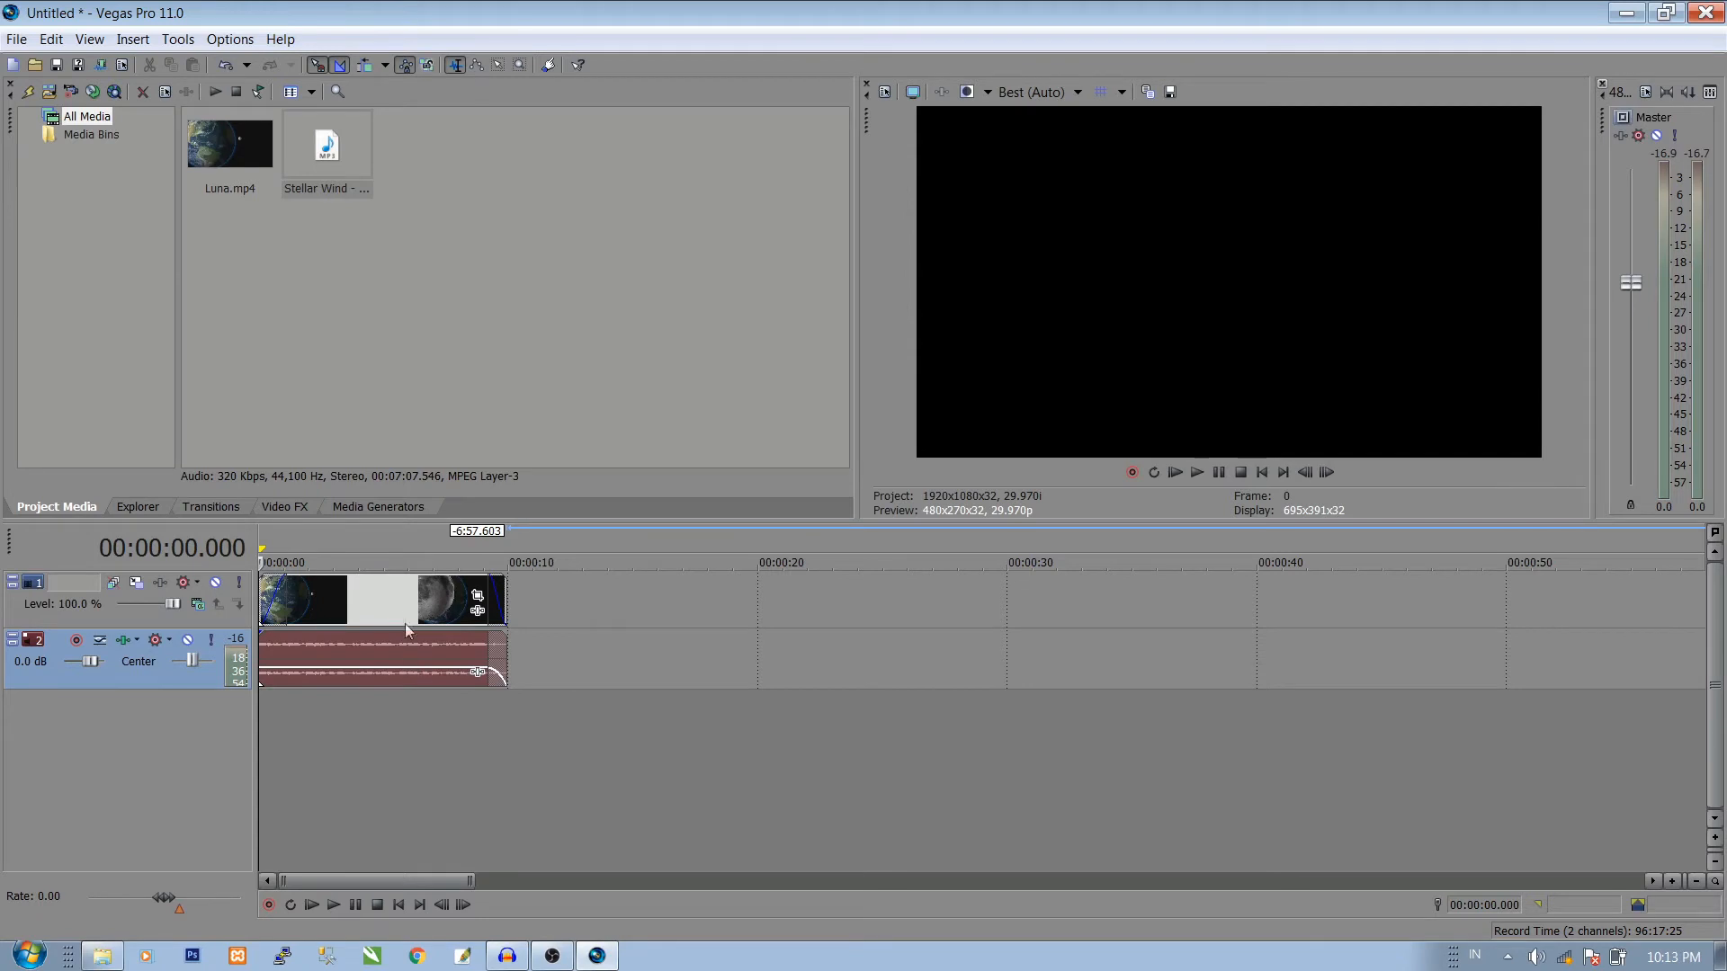
# Step: Insert a new video track above the Luna clip's track
pyautogui.click(408, 602)
pyautogui.click(385, 601)
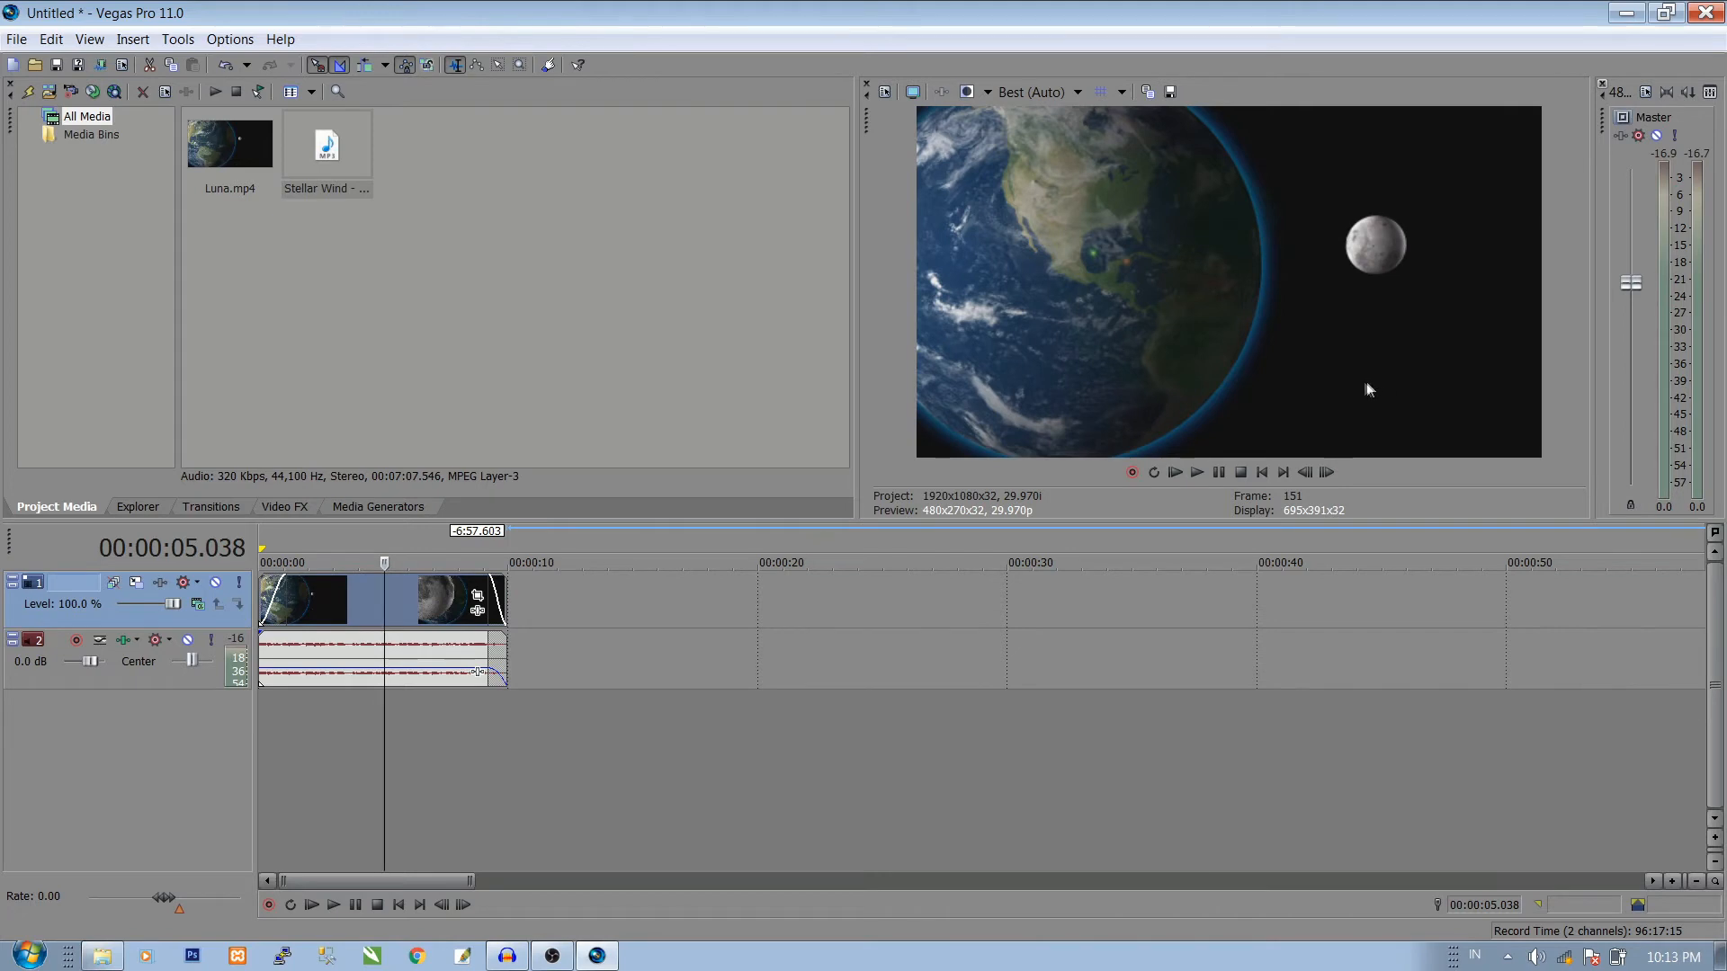
pyautogui.rightClick(133, 755)
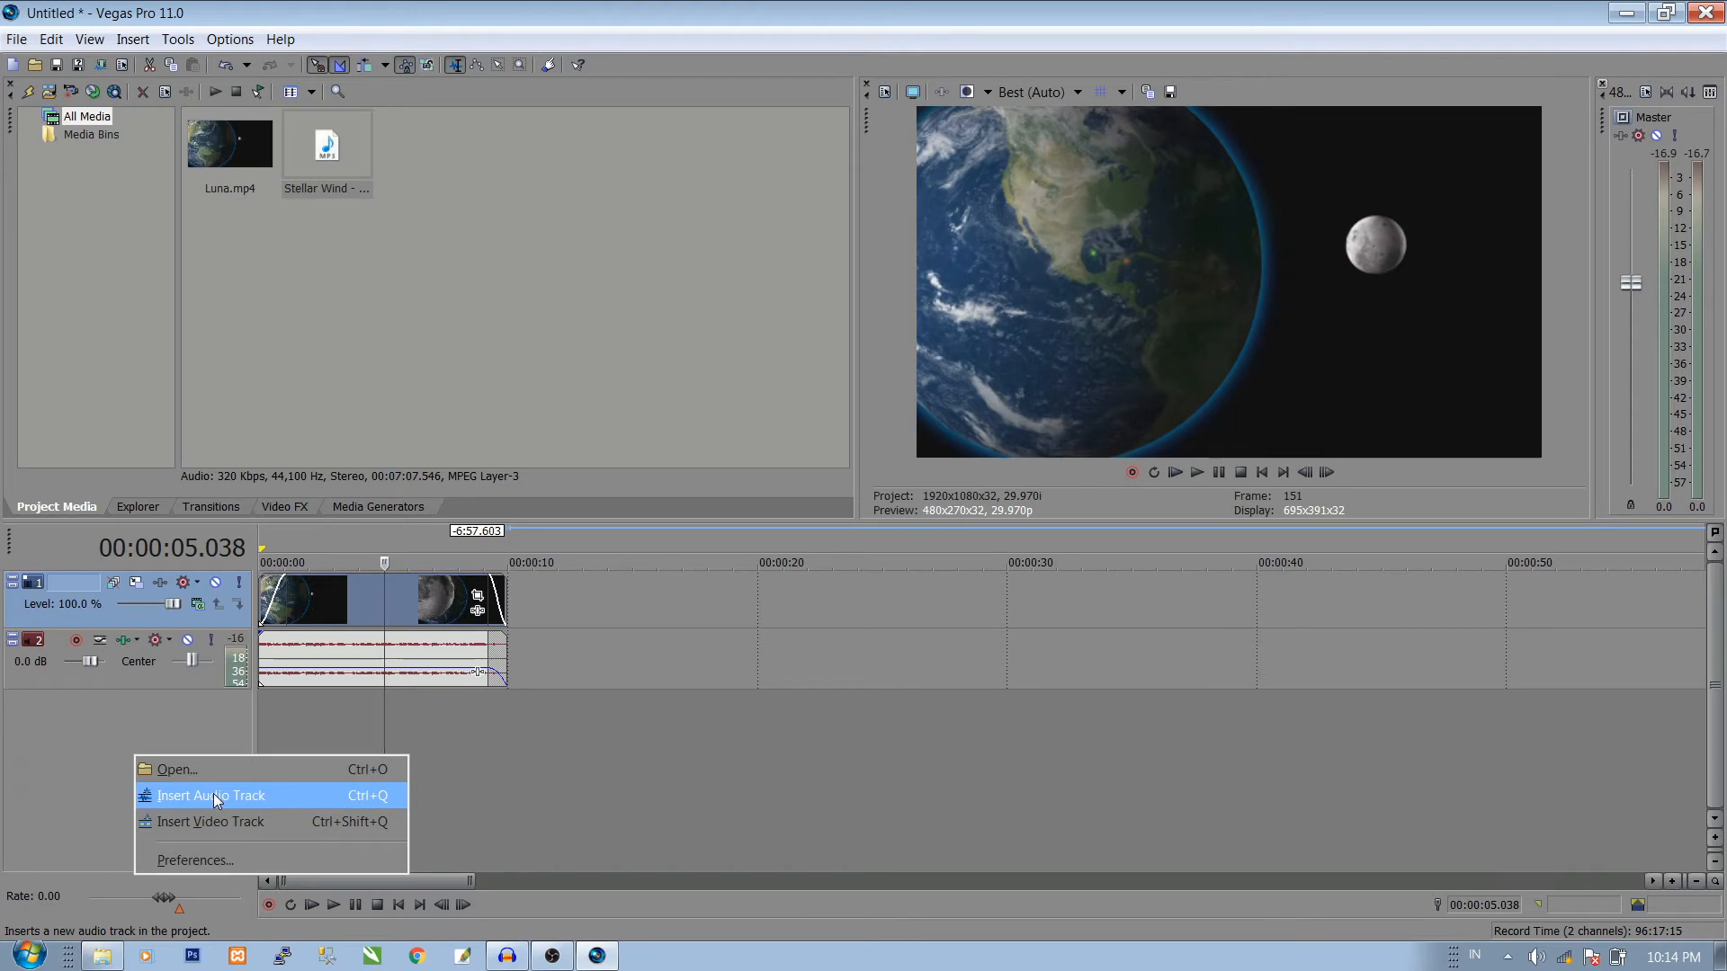
pyautogui.click(201, 821)
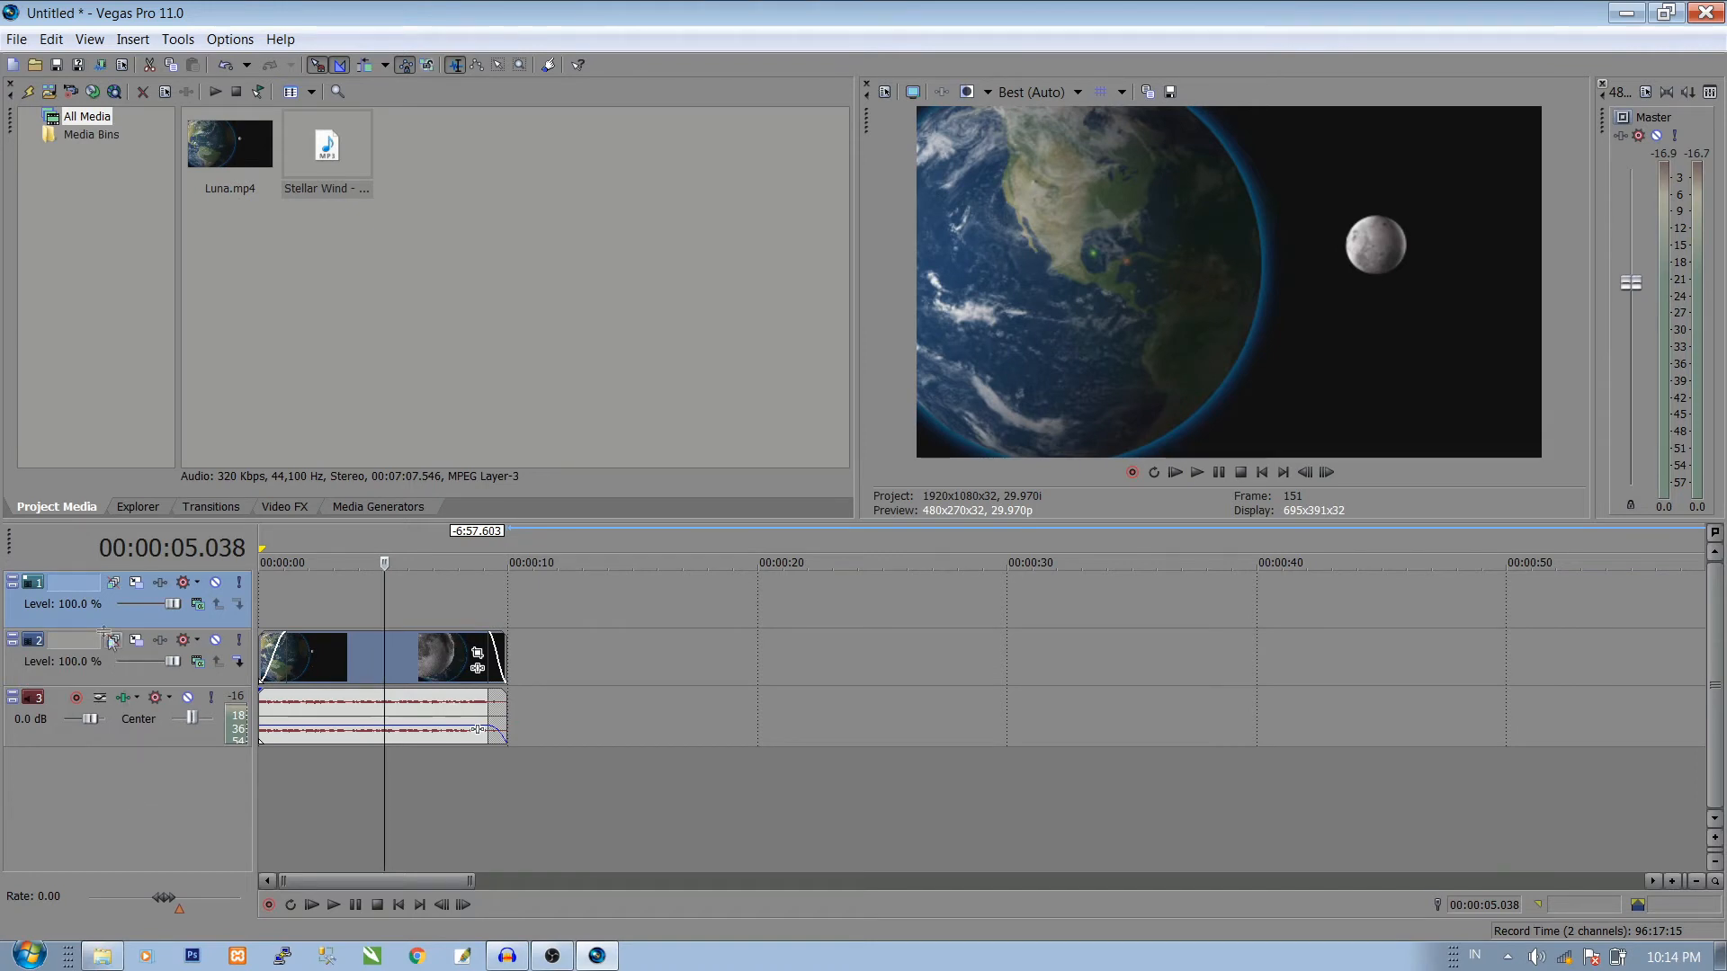
# Step: Insert a text media event on the new empty video track at 00:00:03.937
pyautogui.click(329, 592)
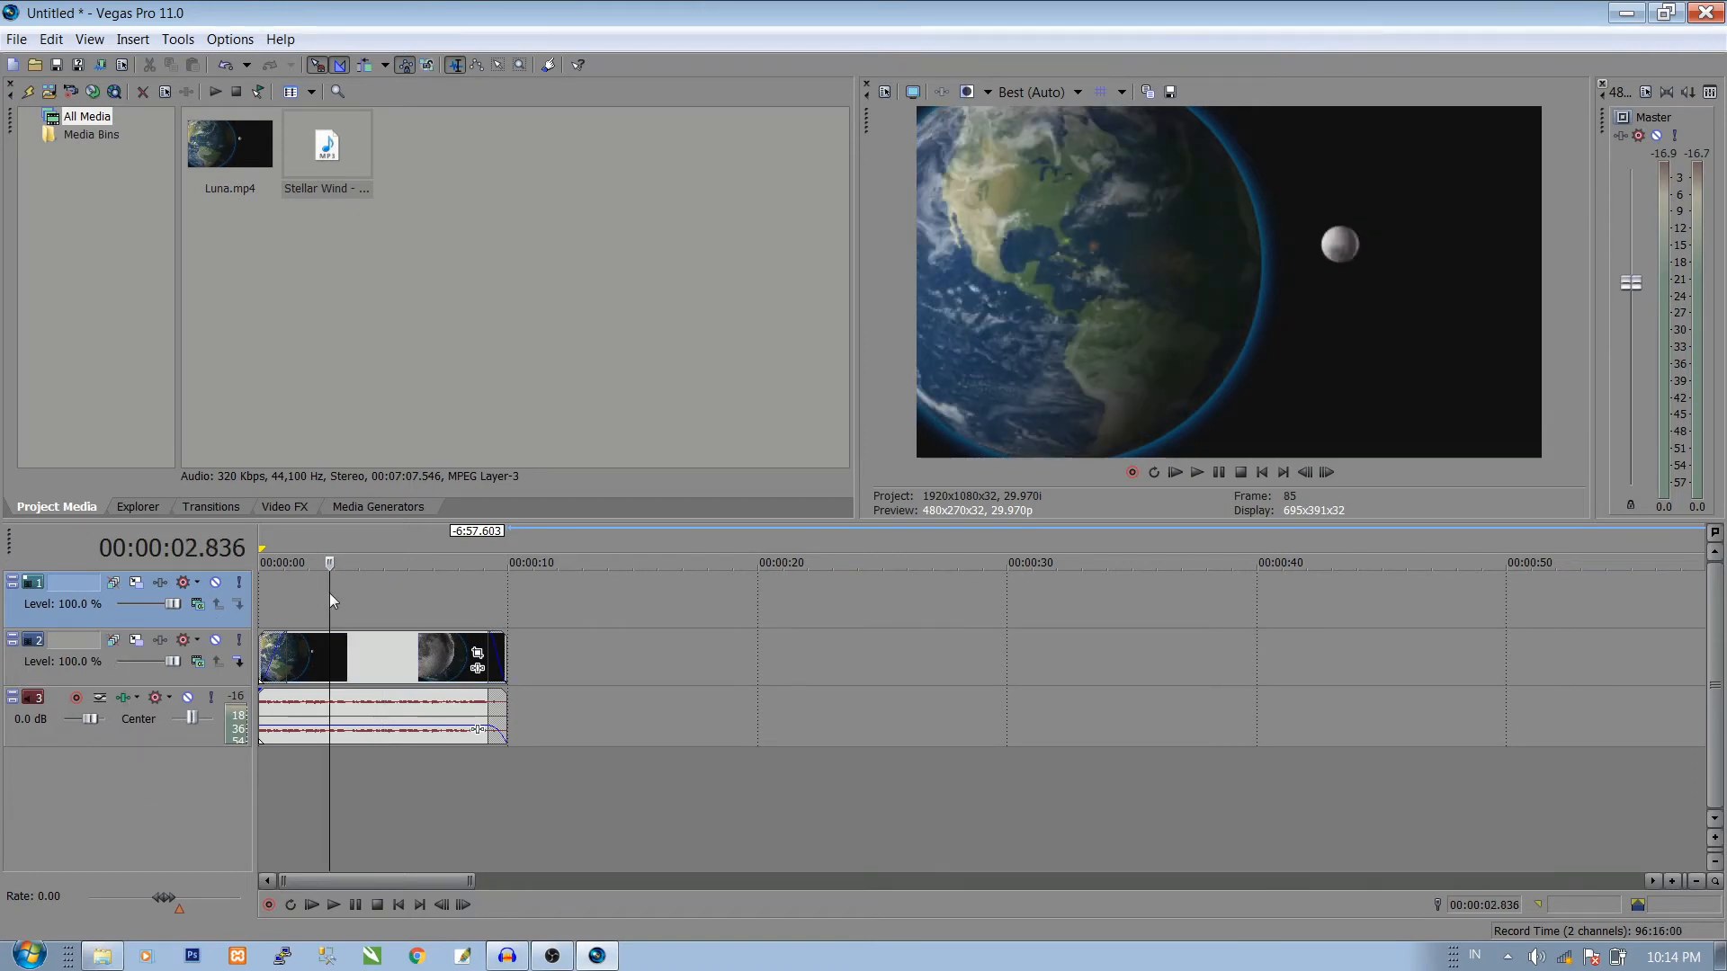
pyautogui.click(379, 600)
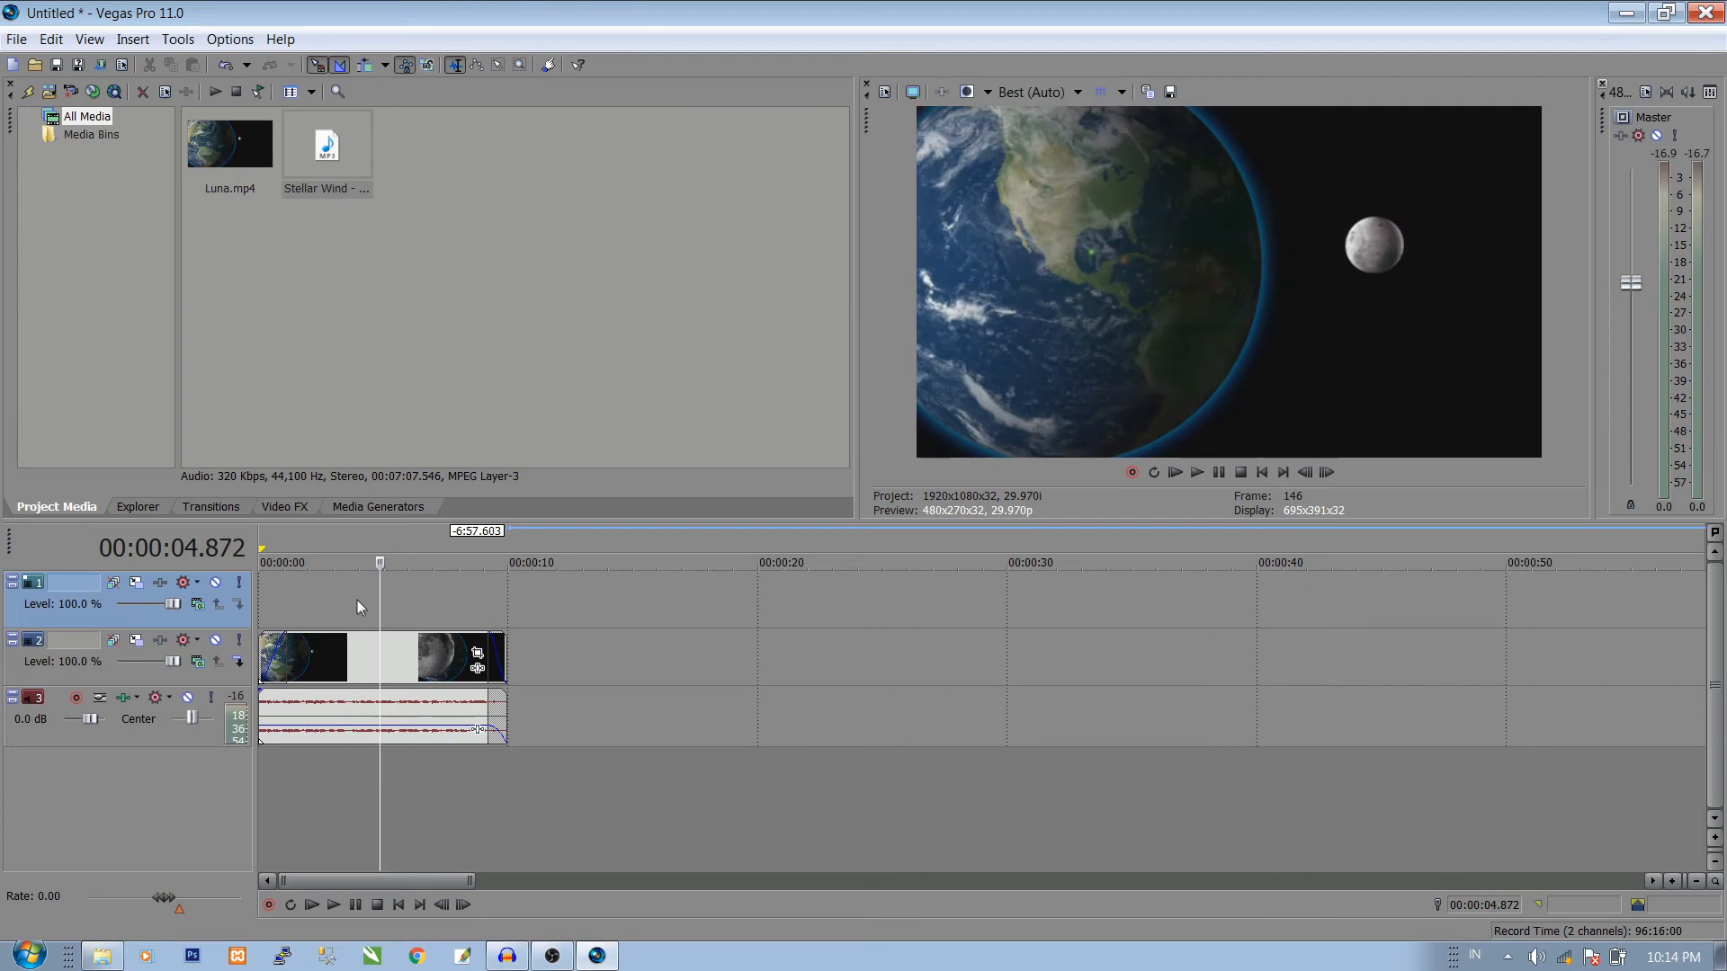
pyautogui.click(356, 600)
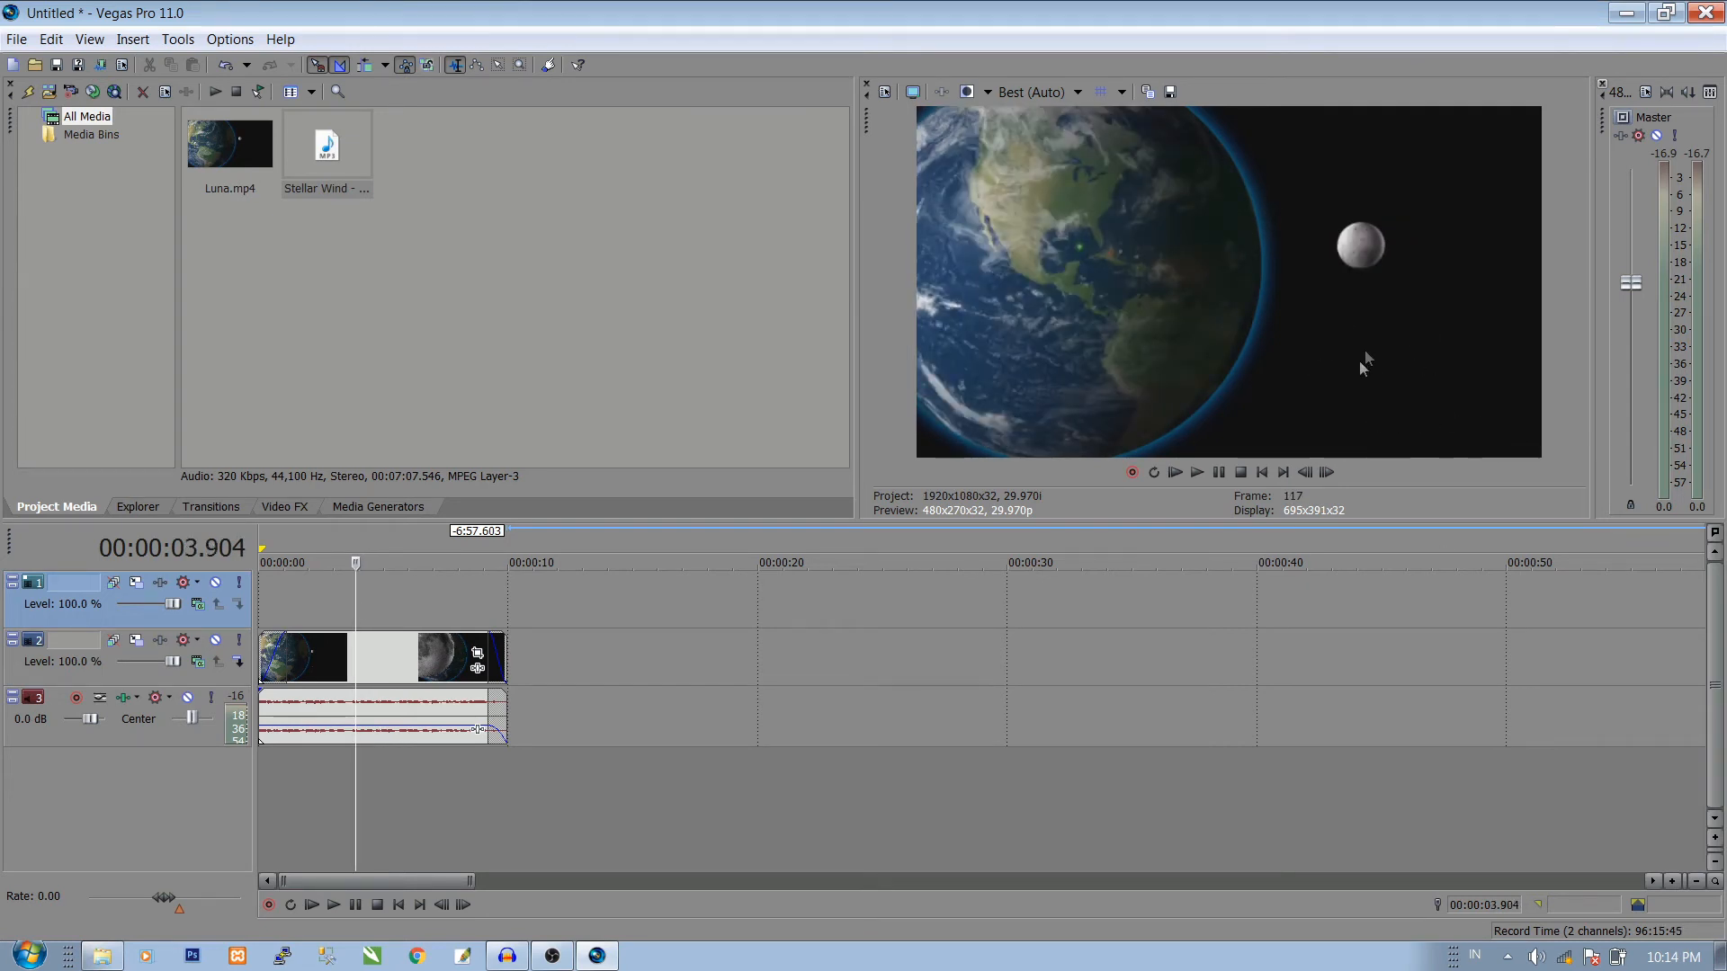
pyautogui.click(356, 600)
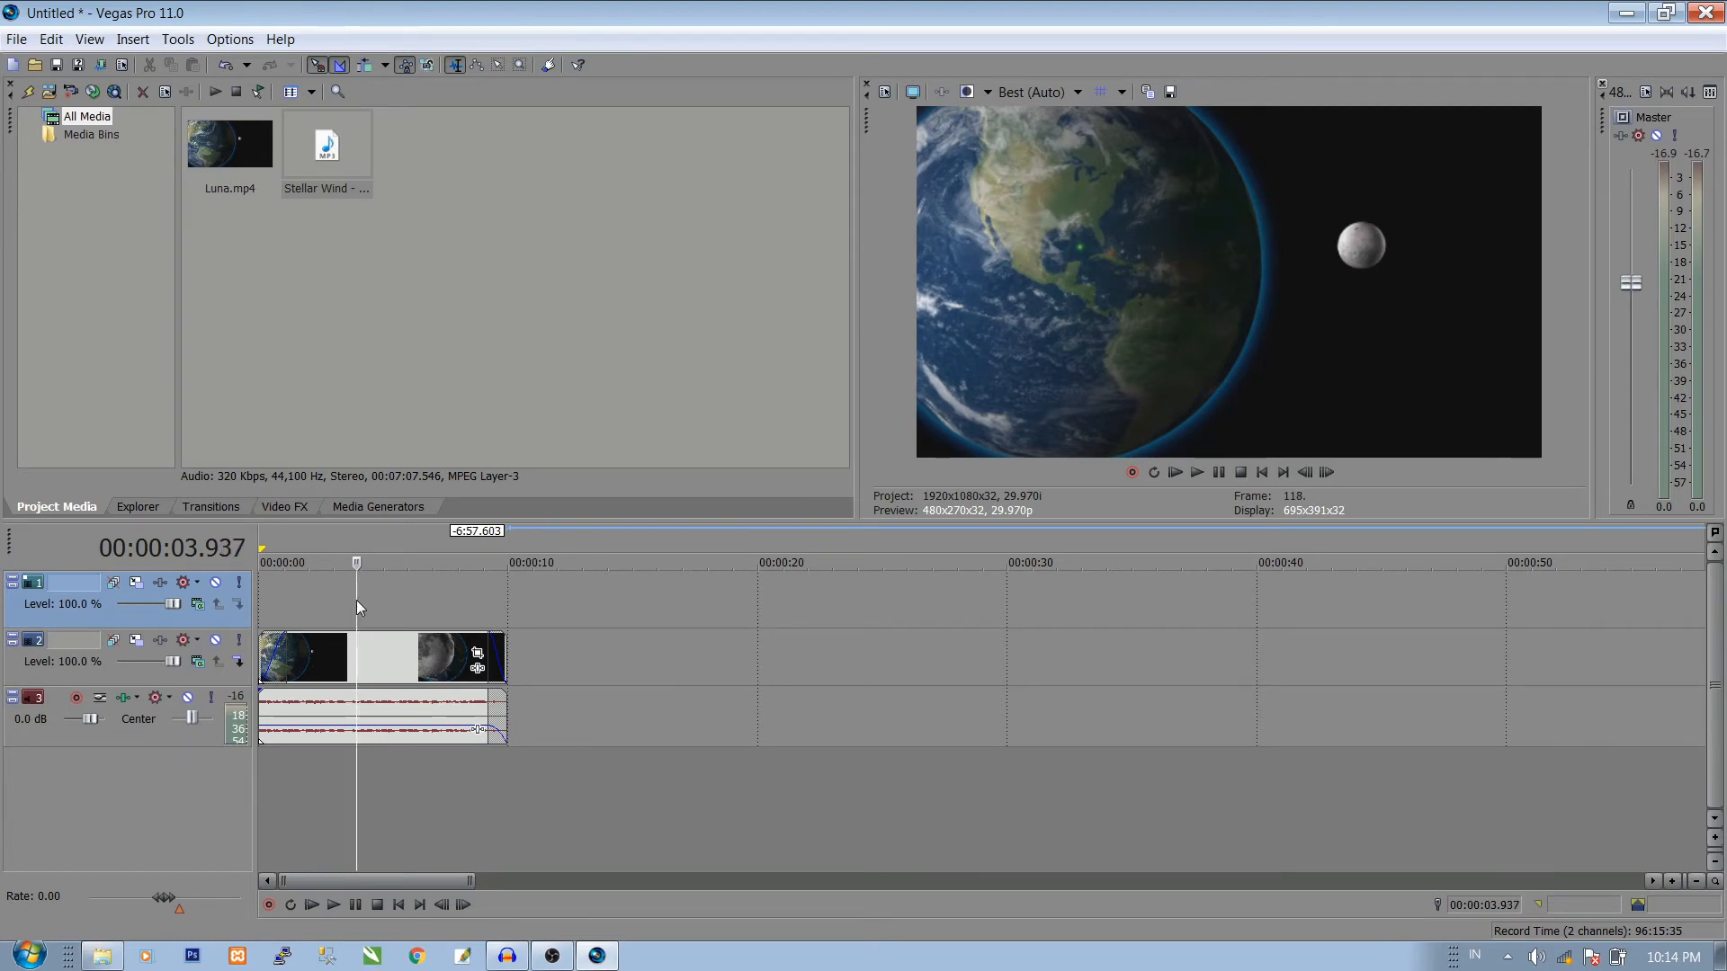
pyautogui.rightClick(358, 600)
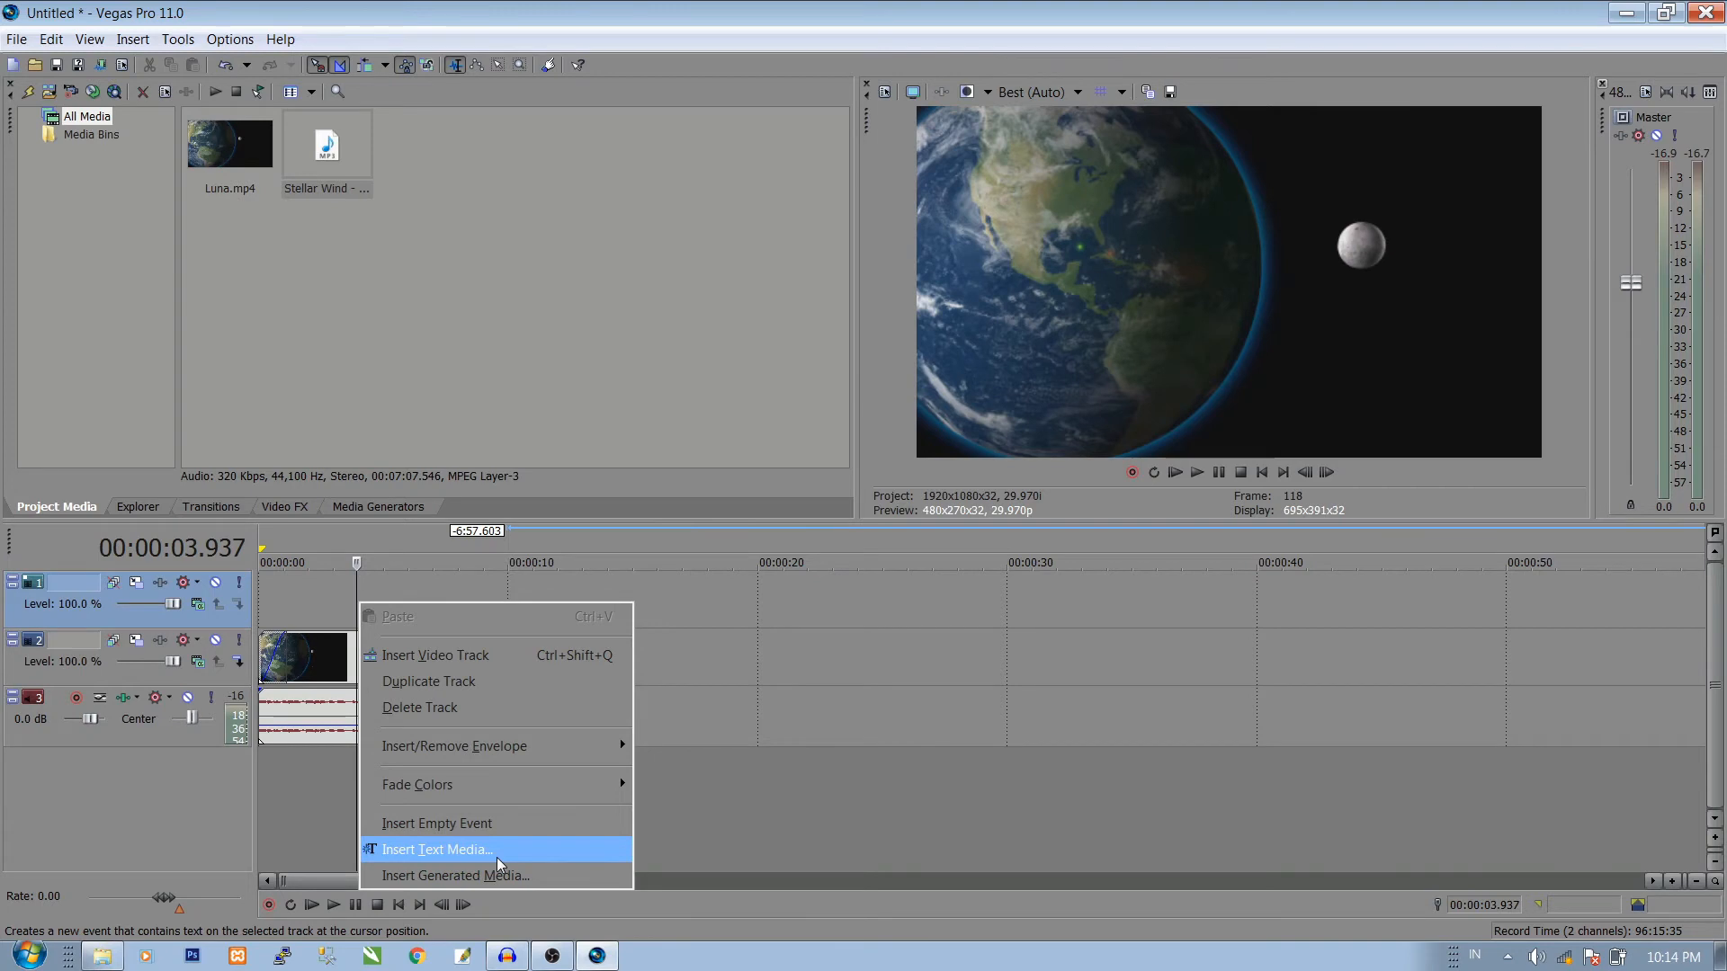
pyautogui.click(132, 38)
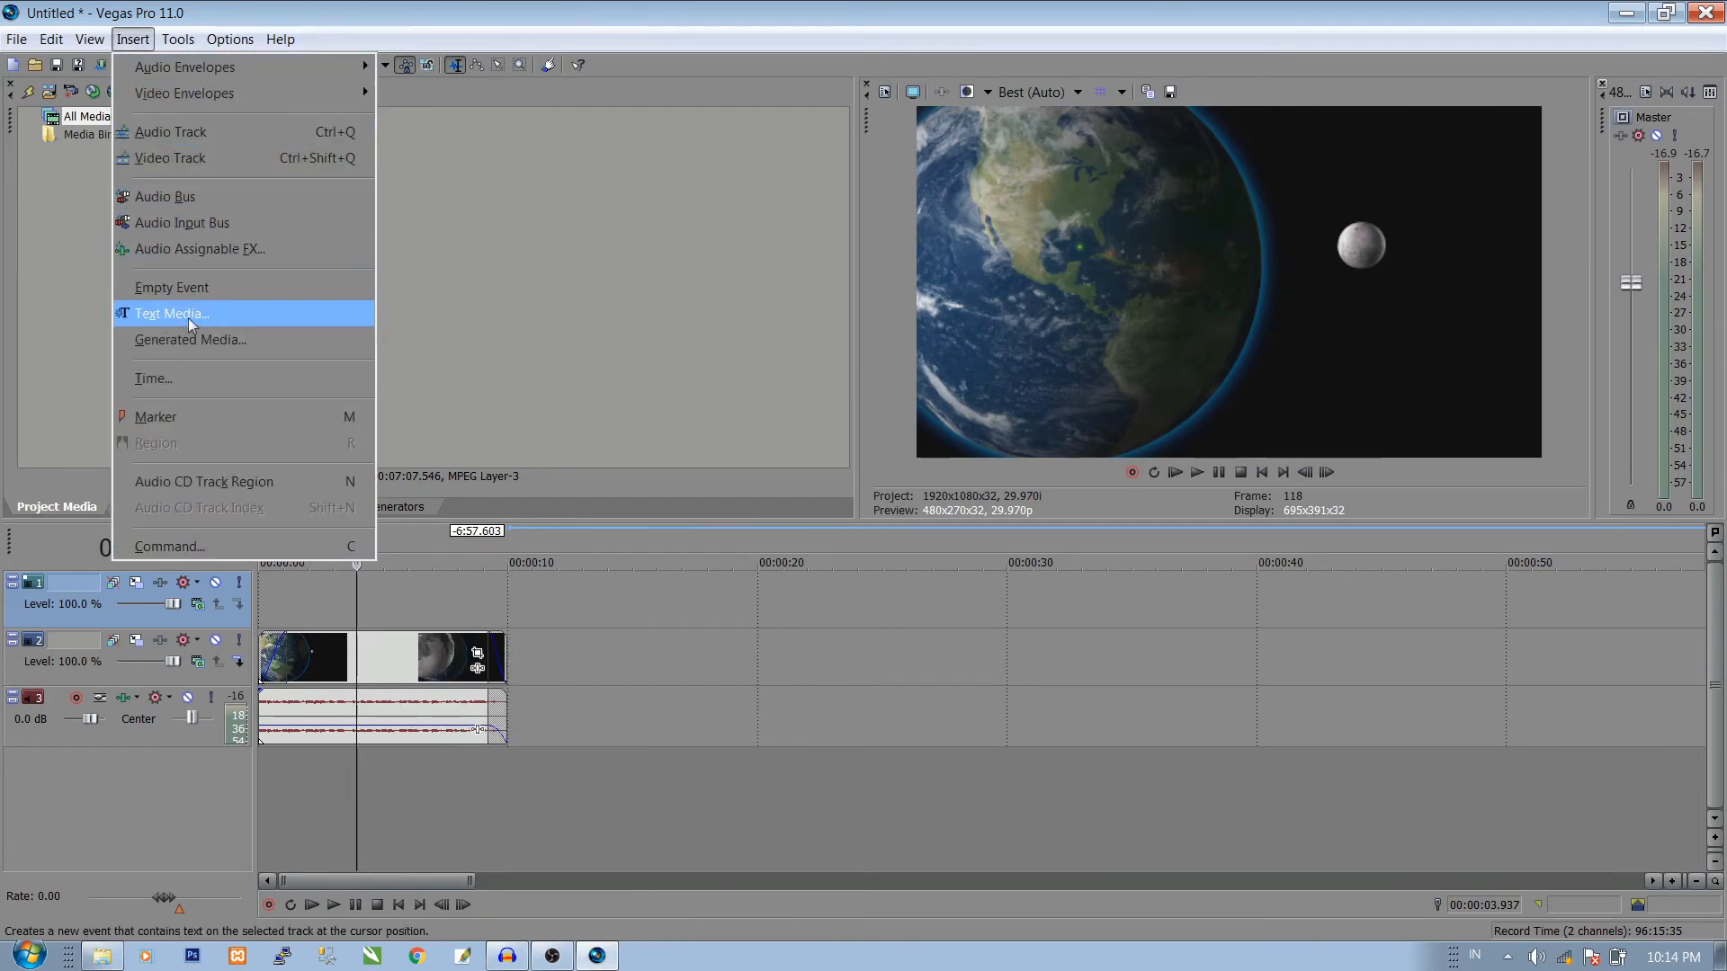
pyautogui.click(212, 315)
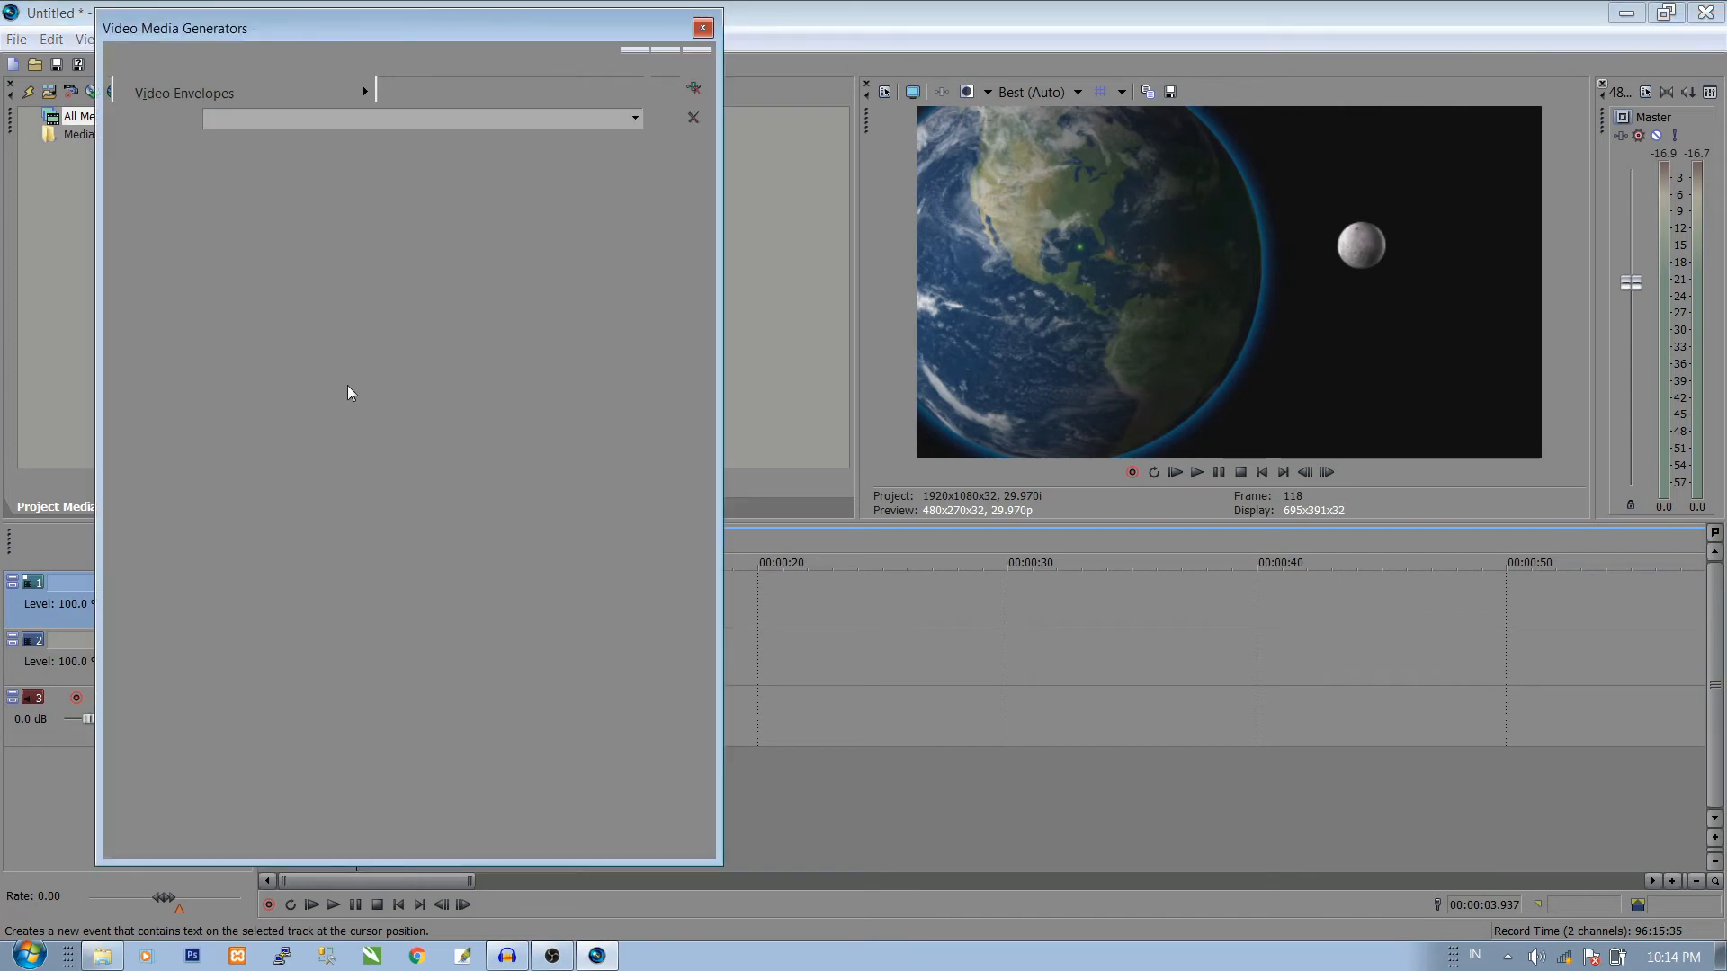
# Step: Replace the title's sample text with "Planet kita"
pyautogui.click(221, 298)
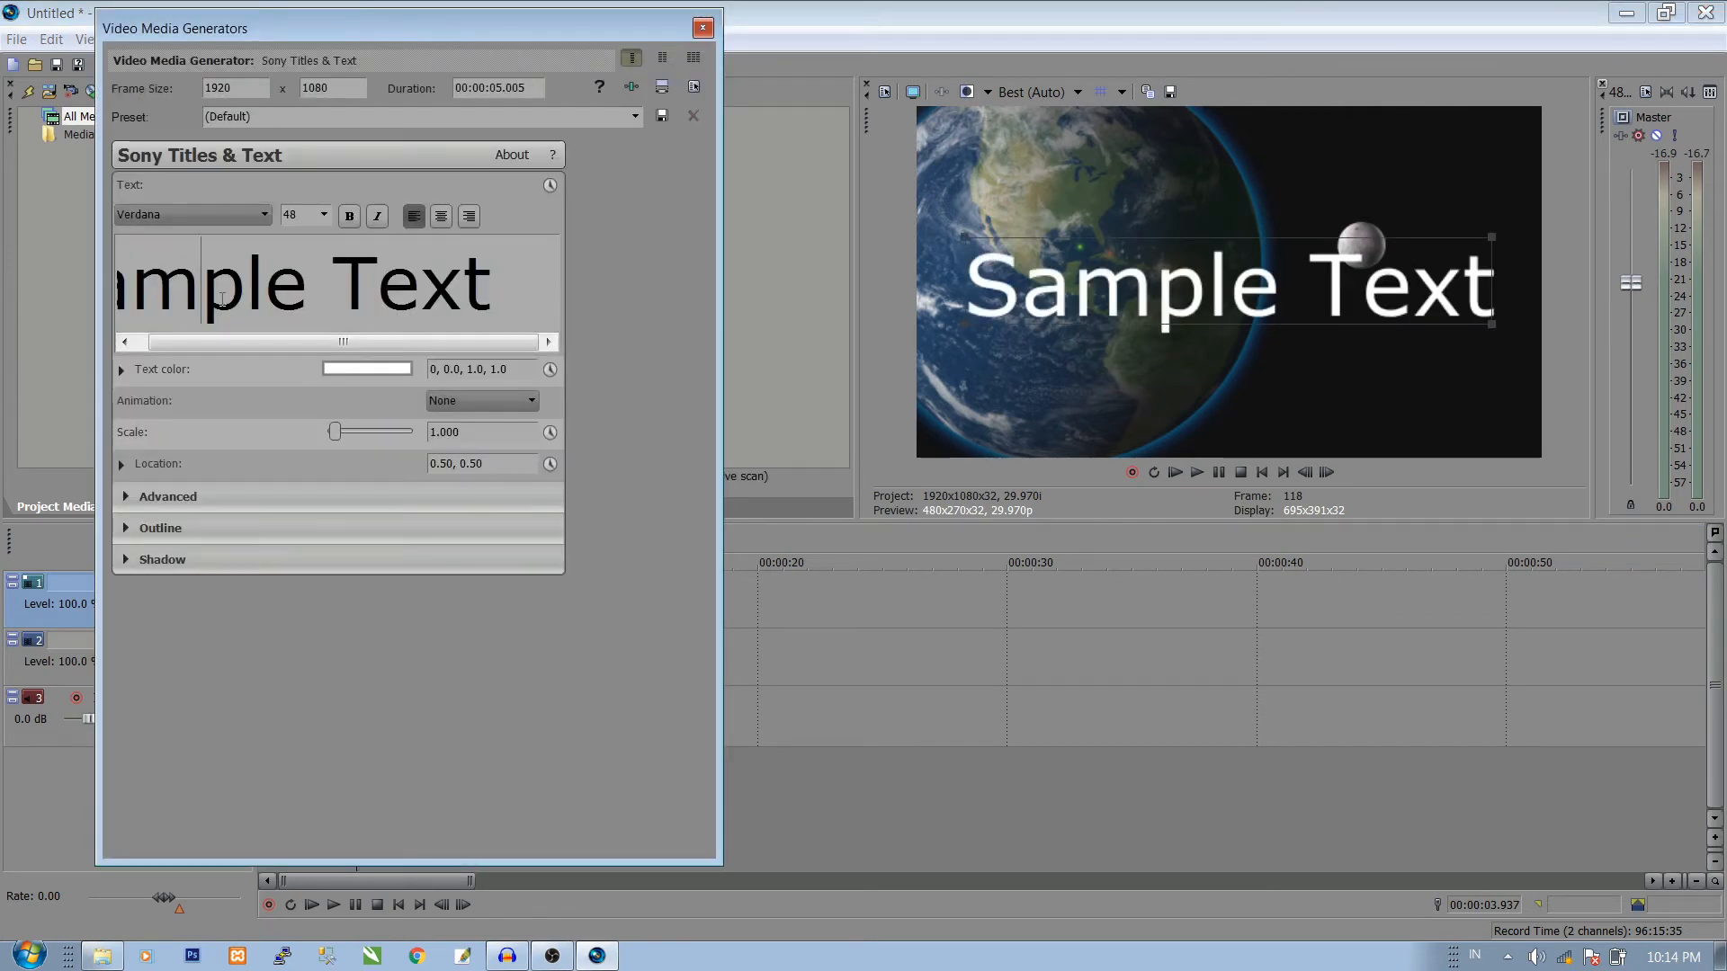
pyautogui.click(141, 292)
pyautogui.hotkey('ctrl', 'a')
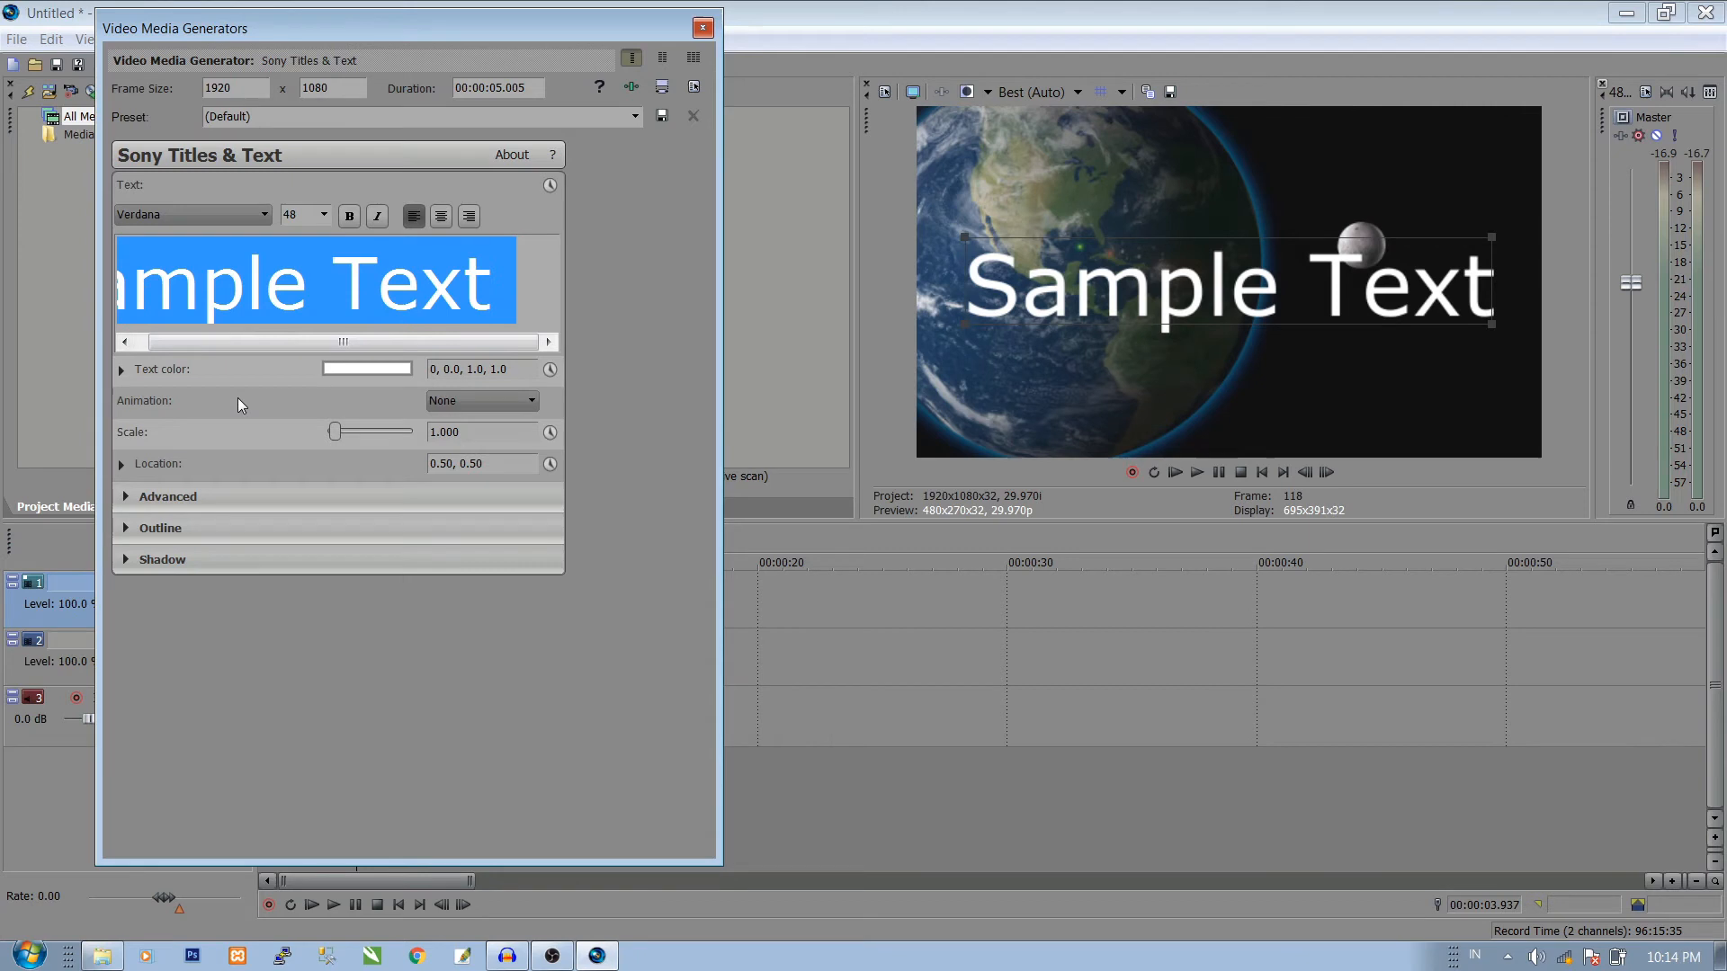
pyautogui.write('Pl')
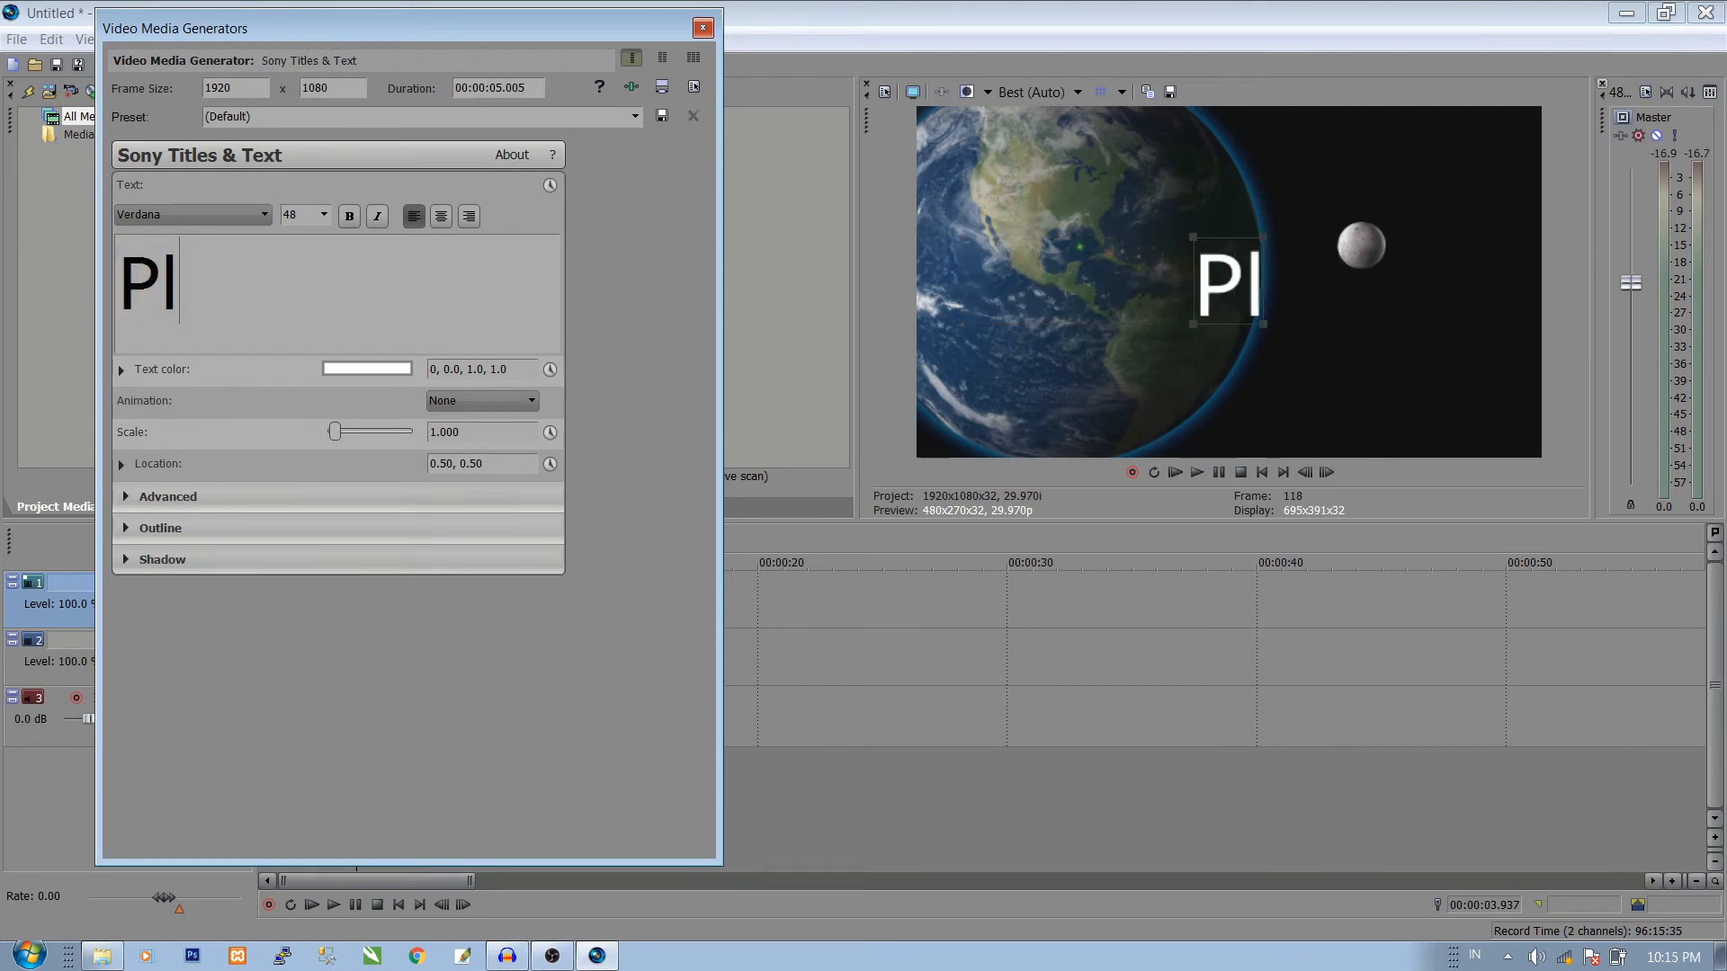
pyautogui.write('anet')
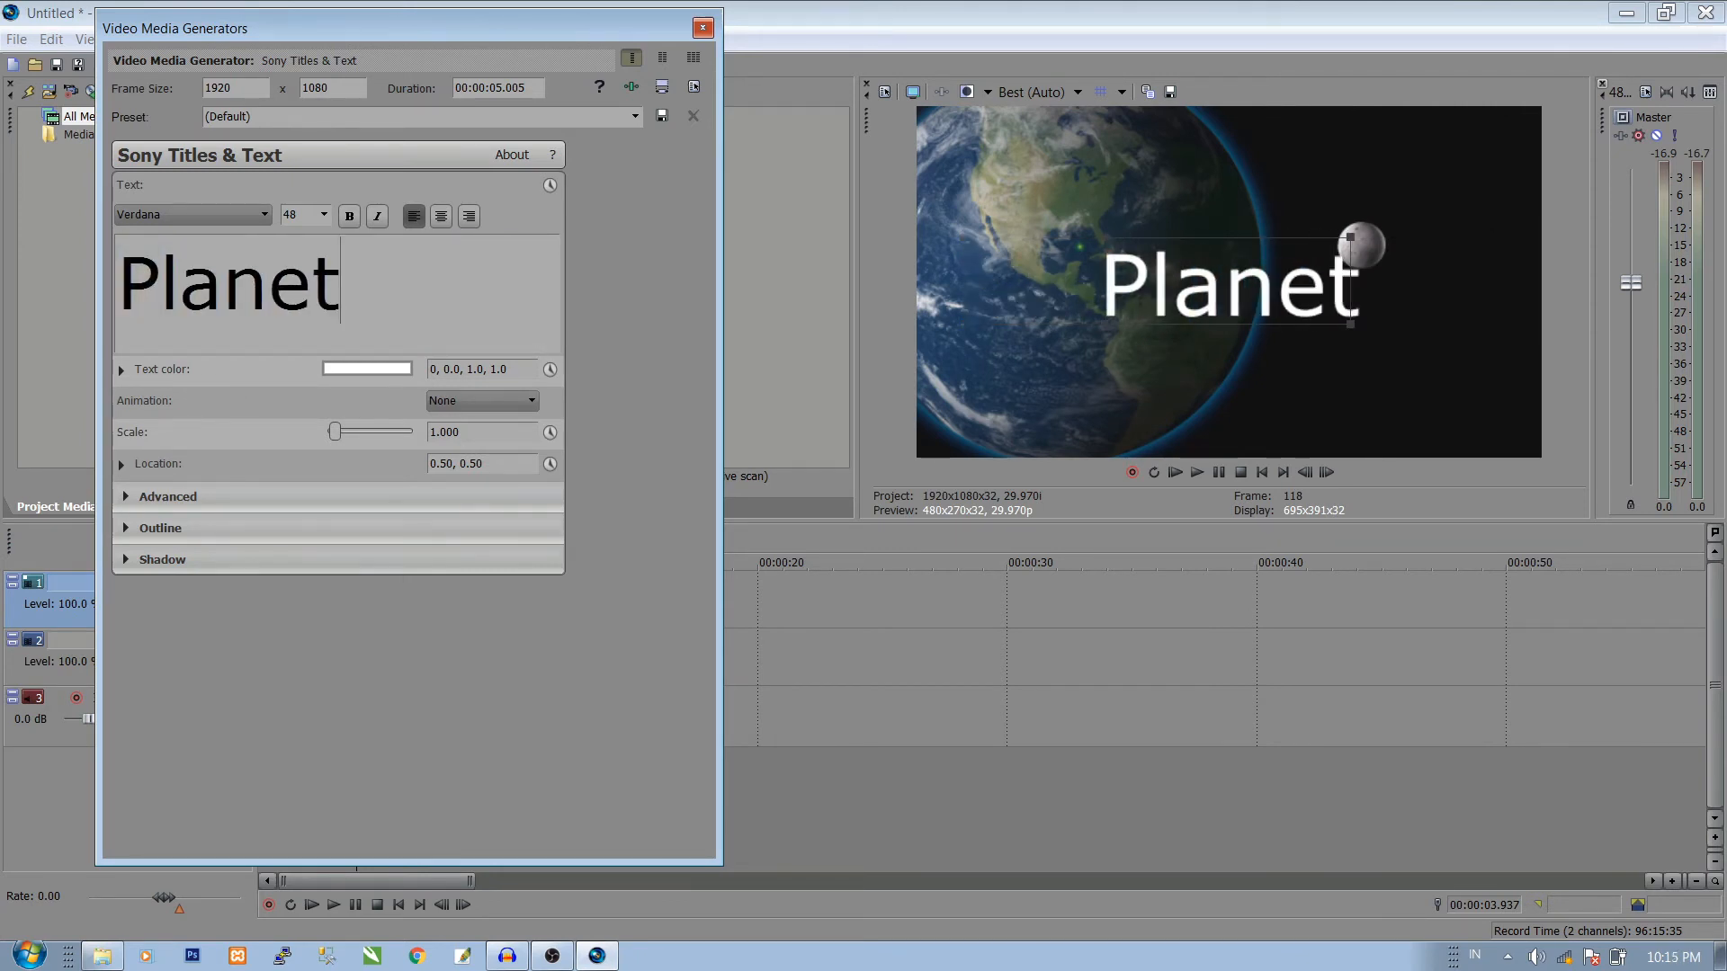
pyautogui.write(' kita')
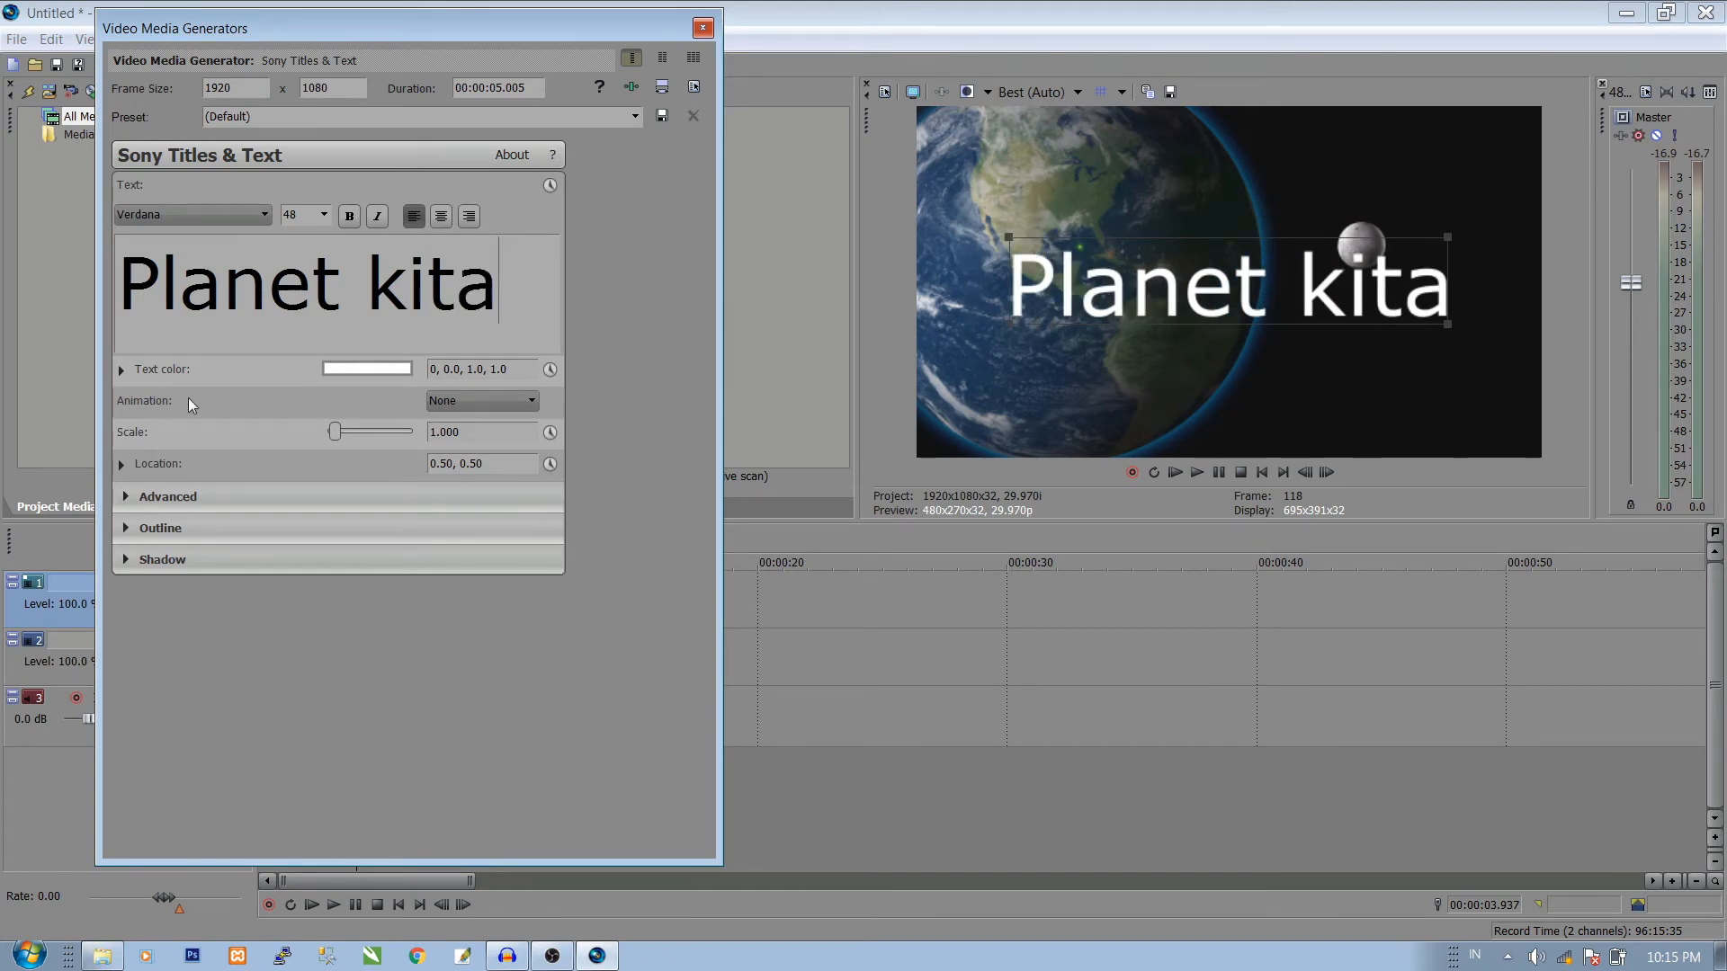
# Step: Set the whole "Planet kita" title to font size 20 and the Tropican font
pyautogui.hotkey('ctrl', 'a')
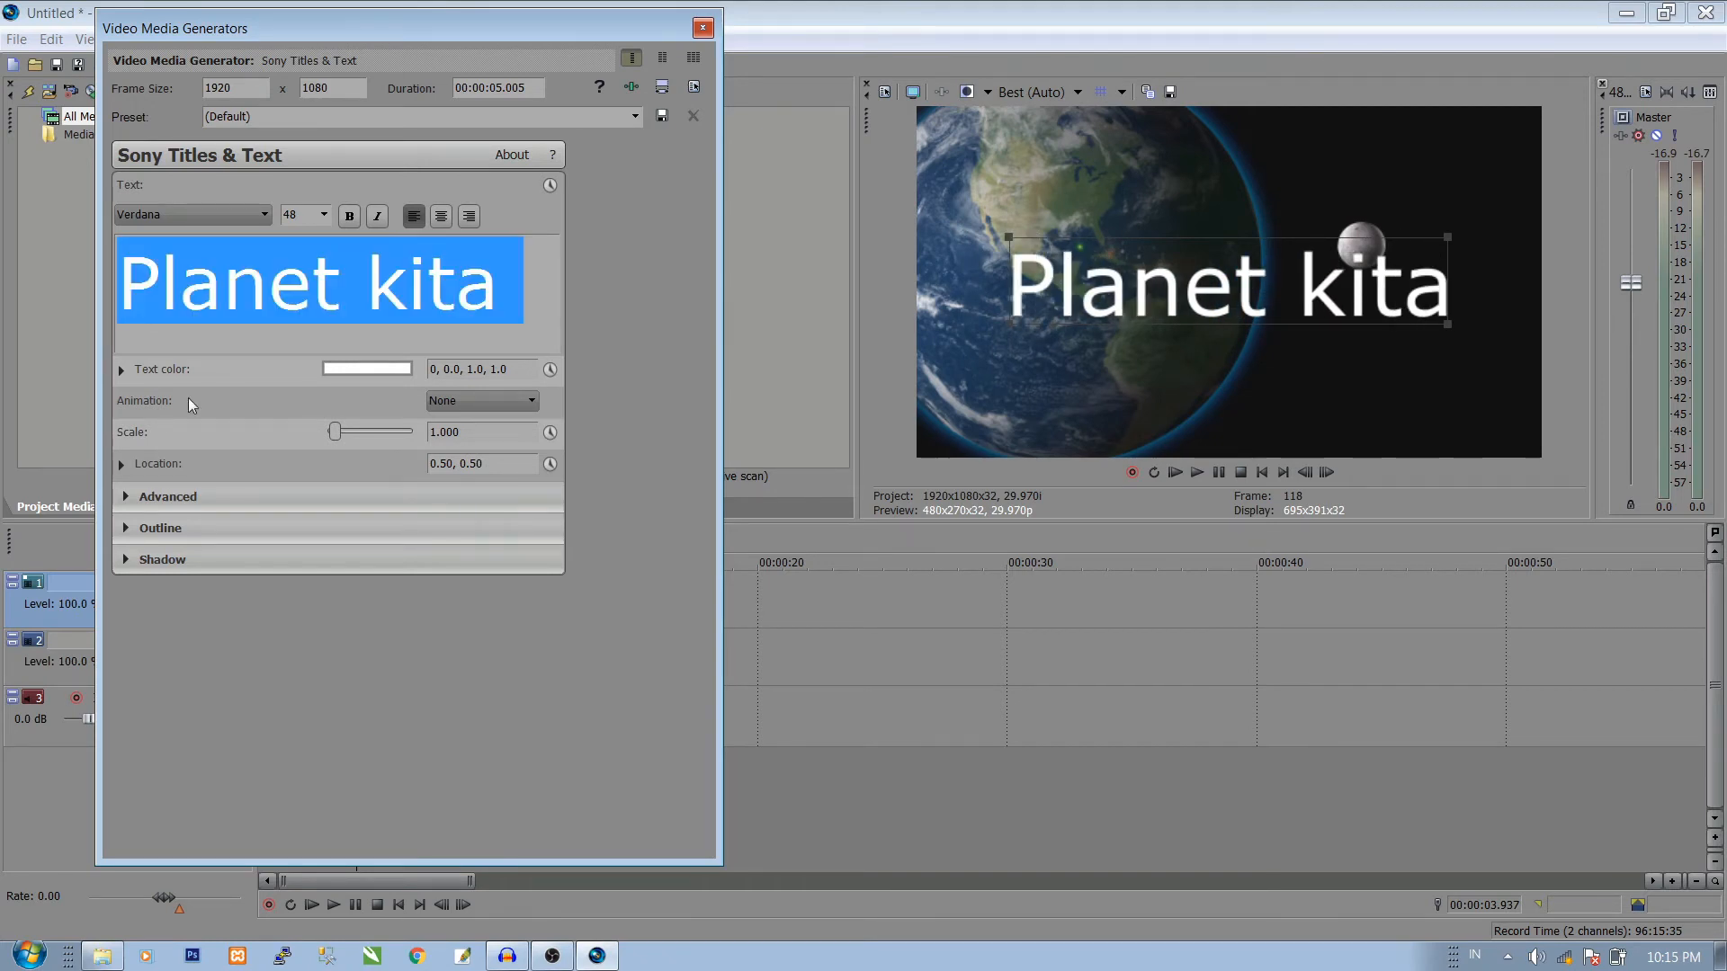
pyautogui.click(324, 216)
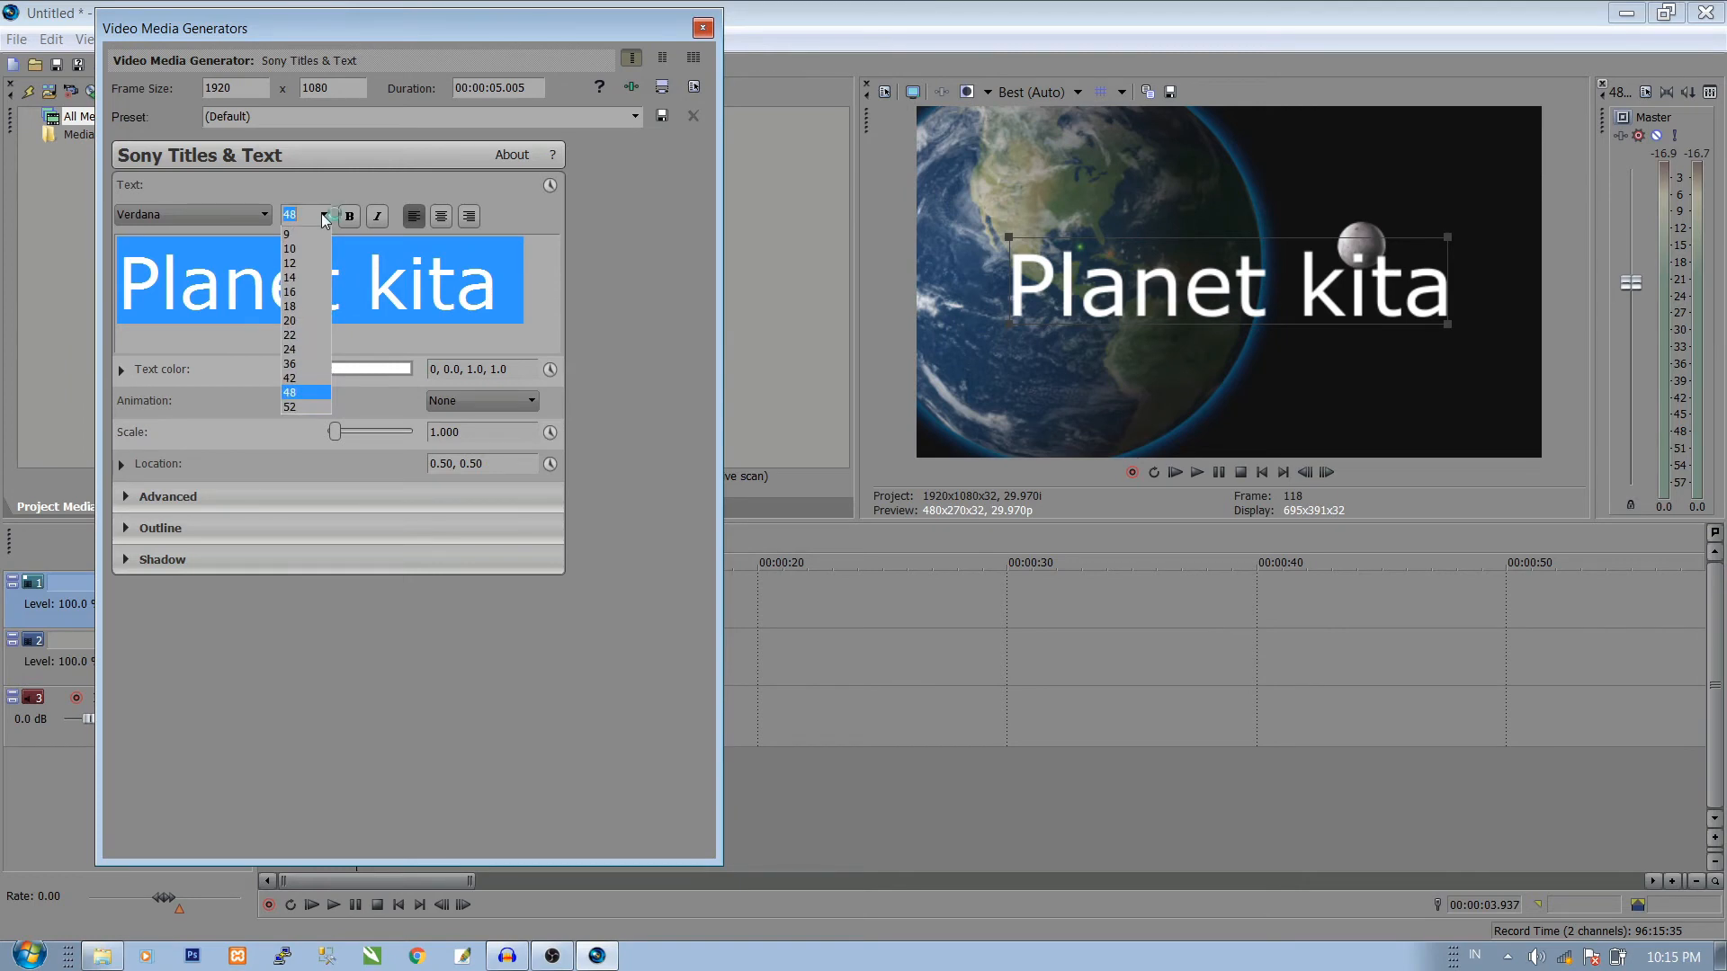
pyautogui.click(305, 326)
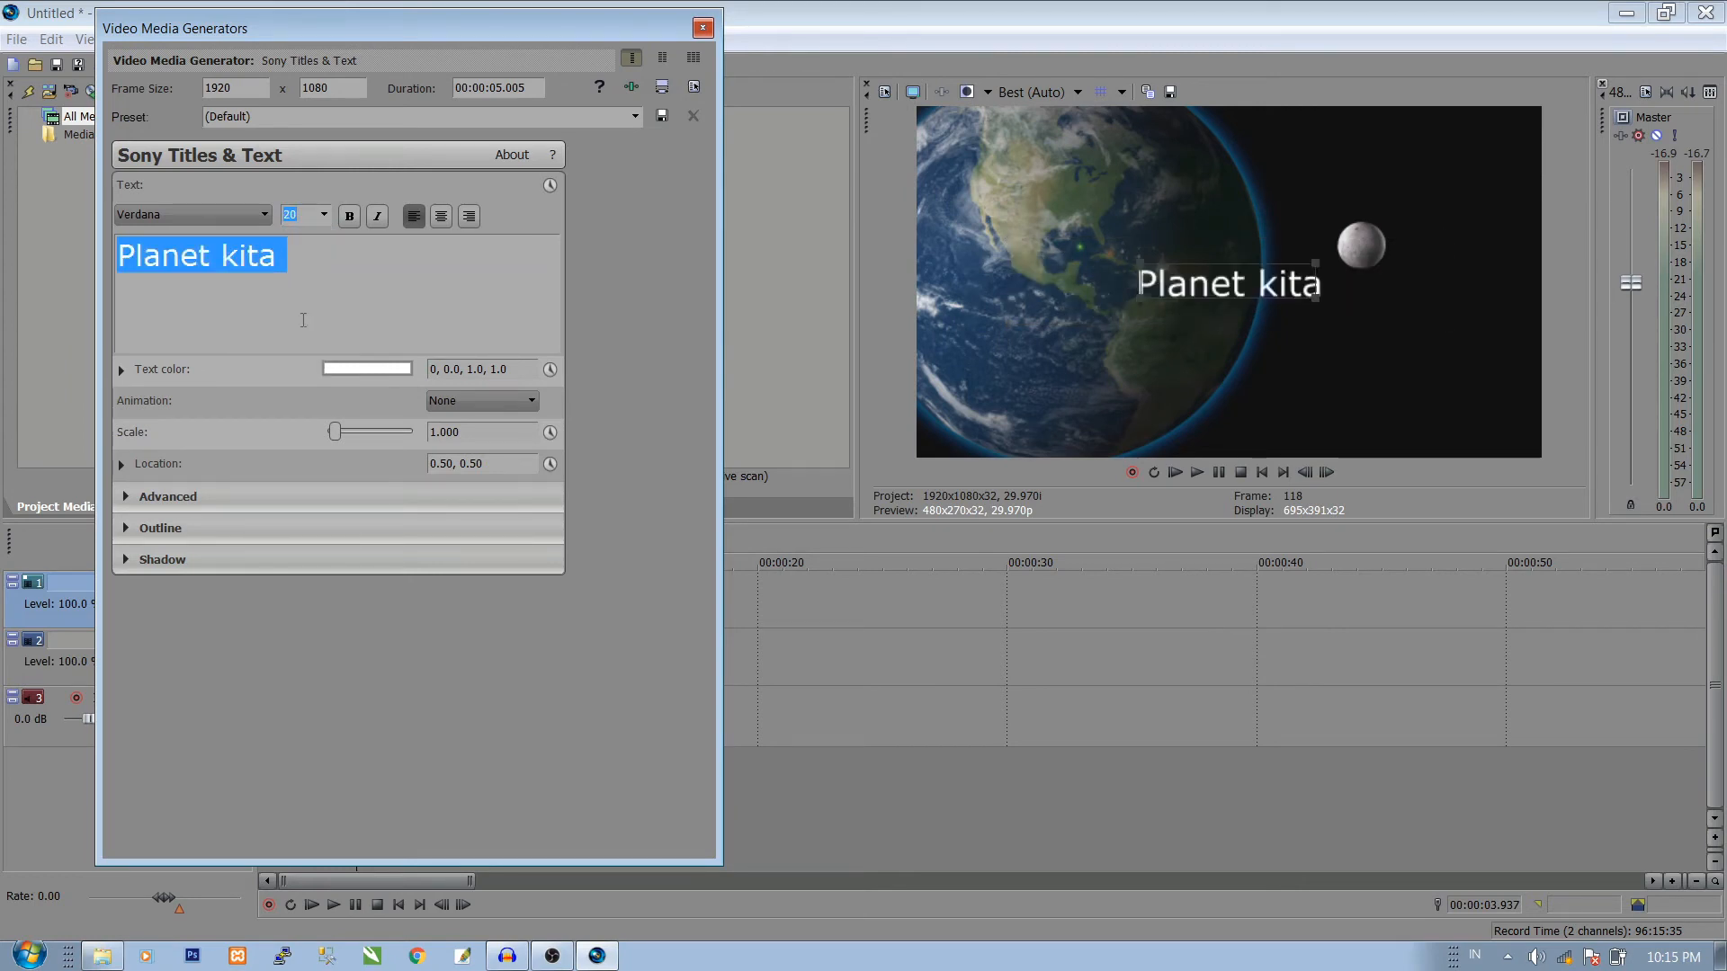
pyautogui.click(265, 216)
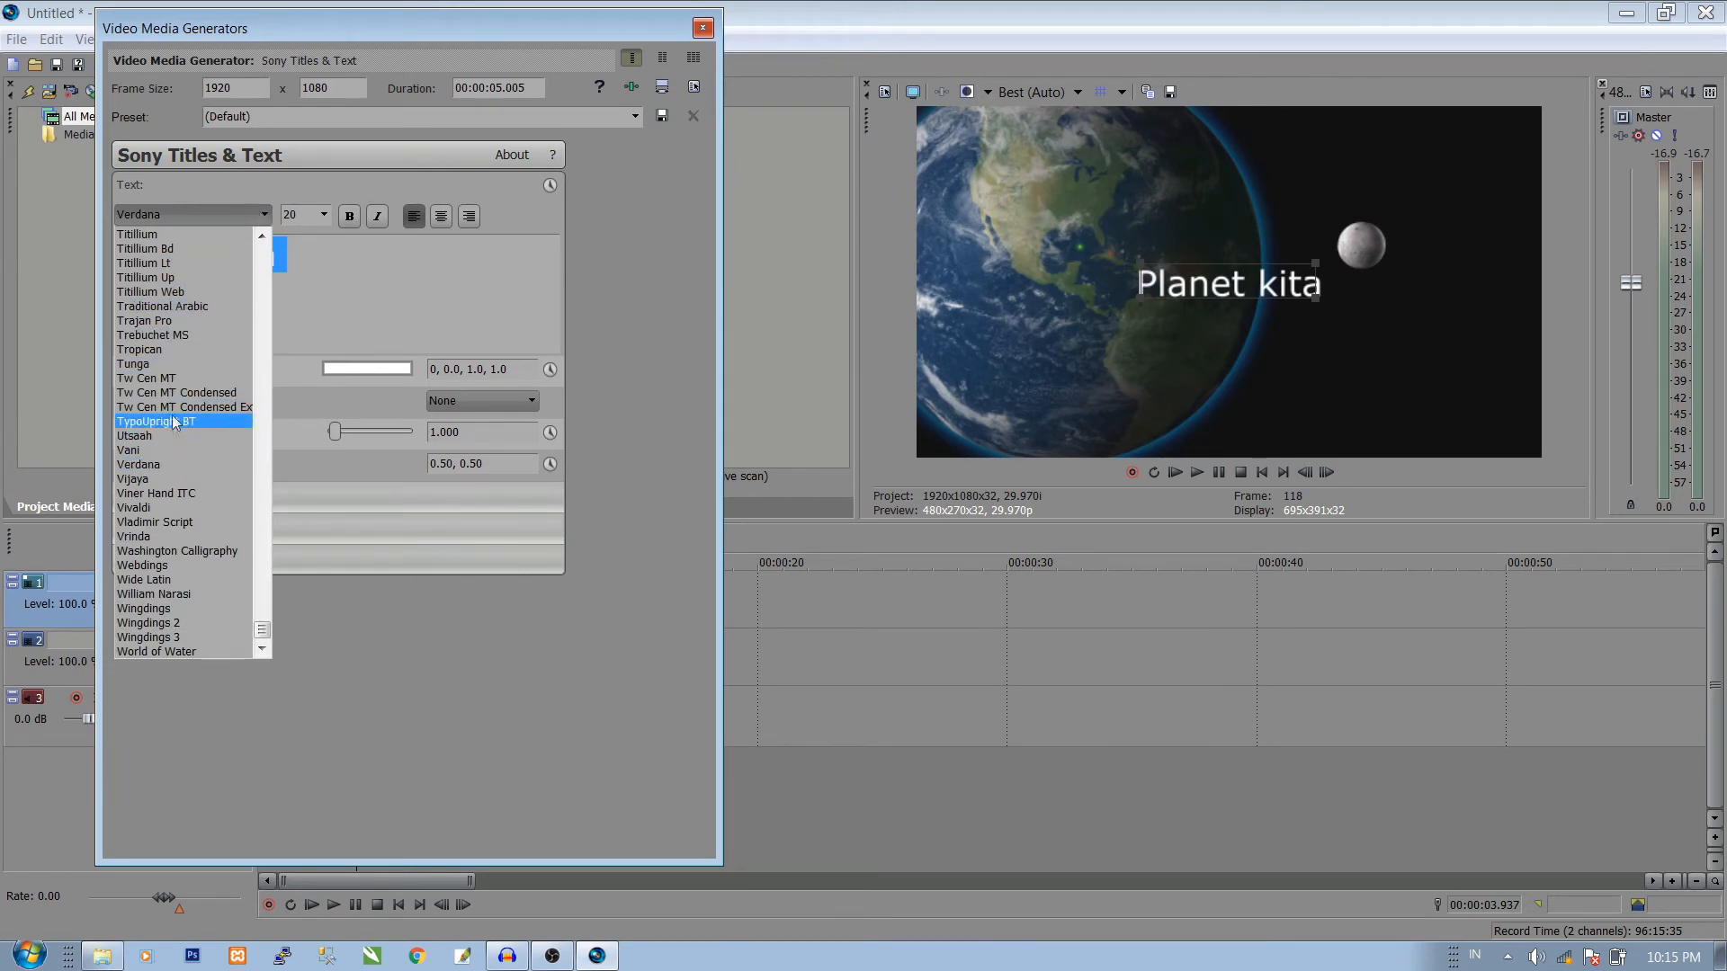
pyautogui.click(167, 351)
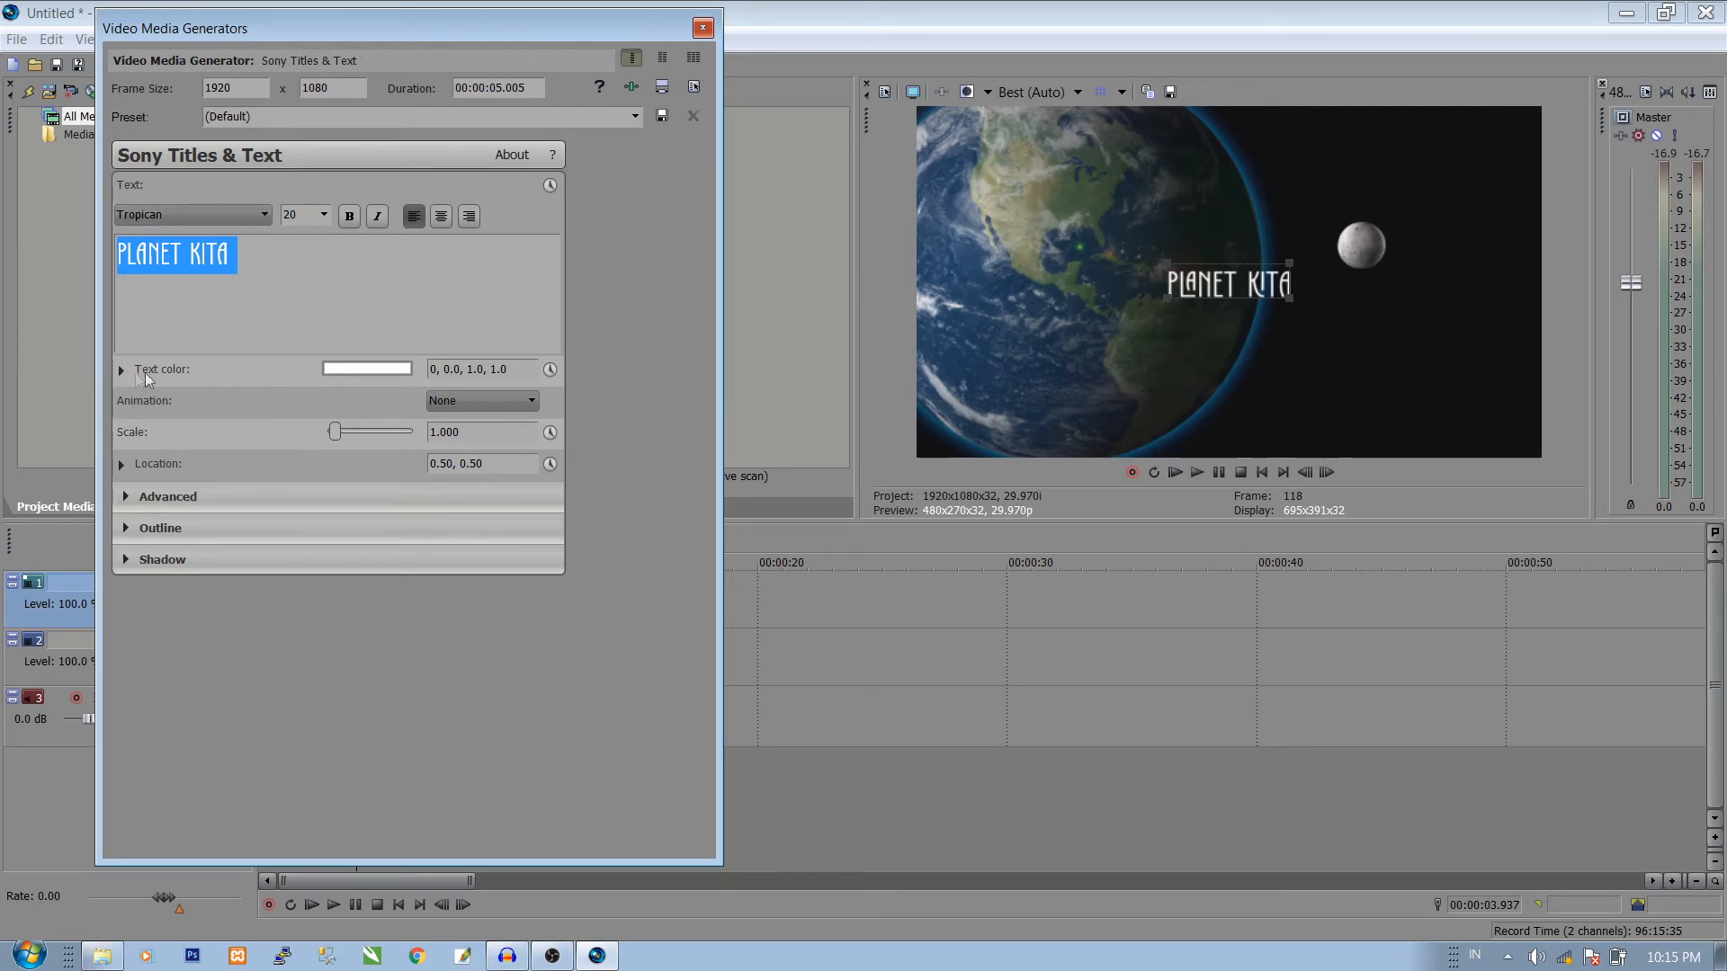
# Step: Change the "Planet kita" text color to yellow using the RGB color model, about 1.0, 0.94, 0.07, and close the title settings
pyautogui.click(121, 370)
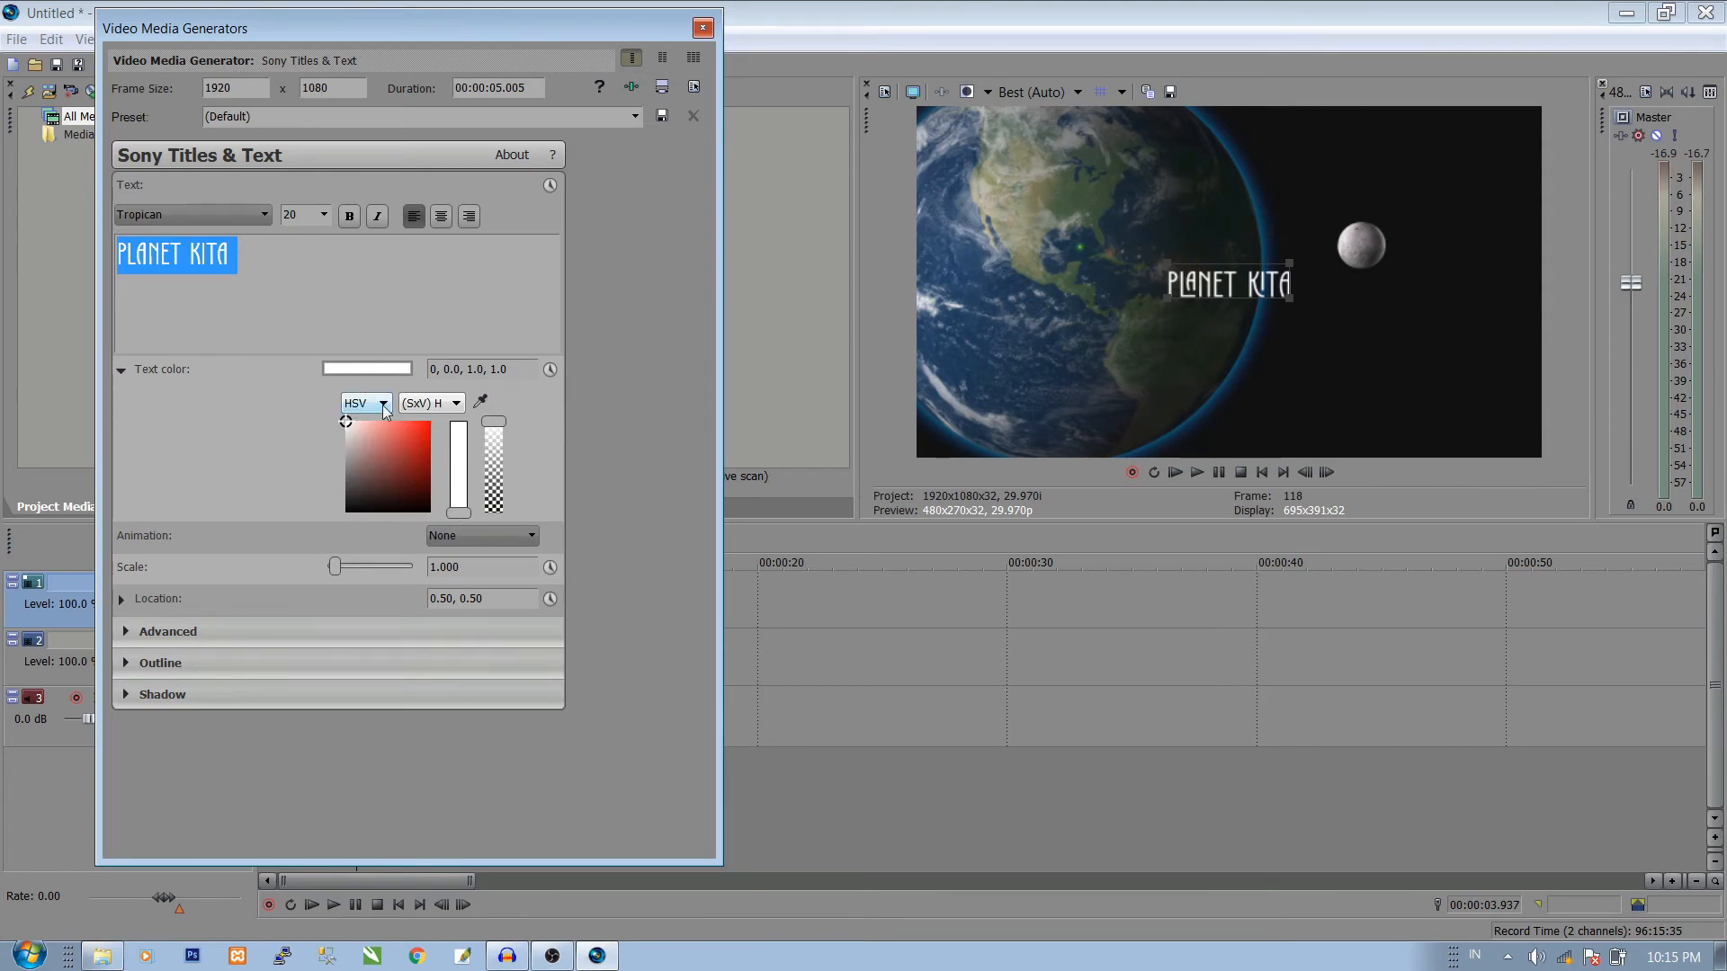
pyautogui.click(384, 404)
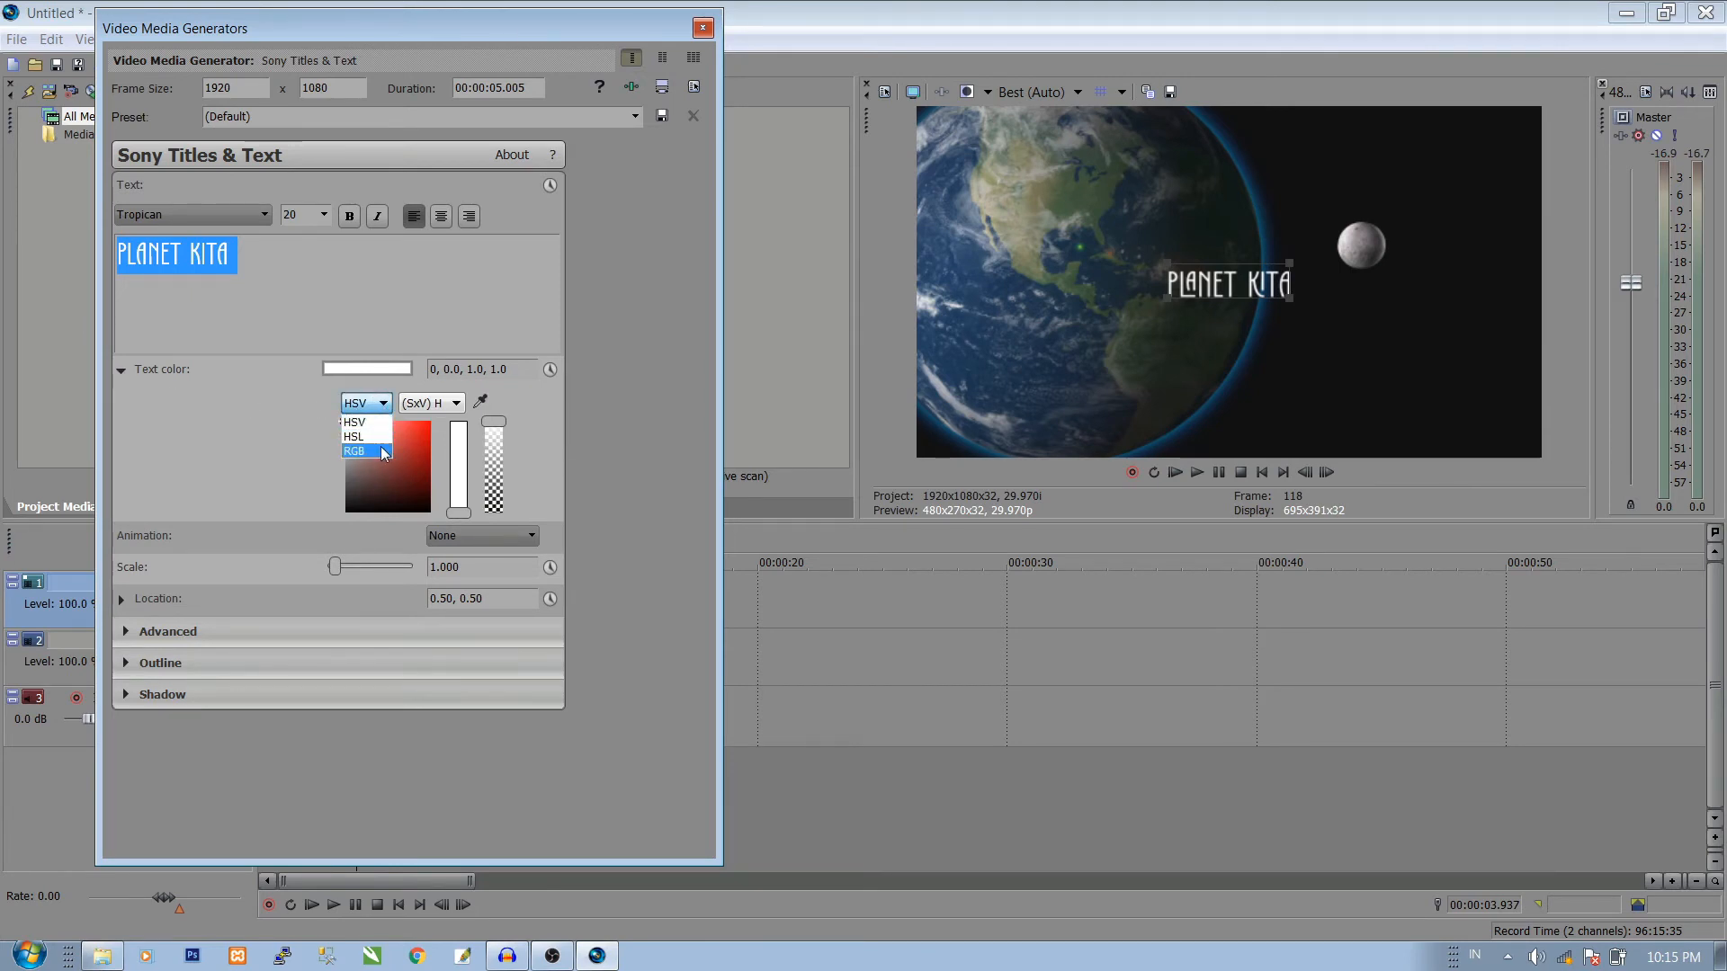
pyautogui.click(382, 450)
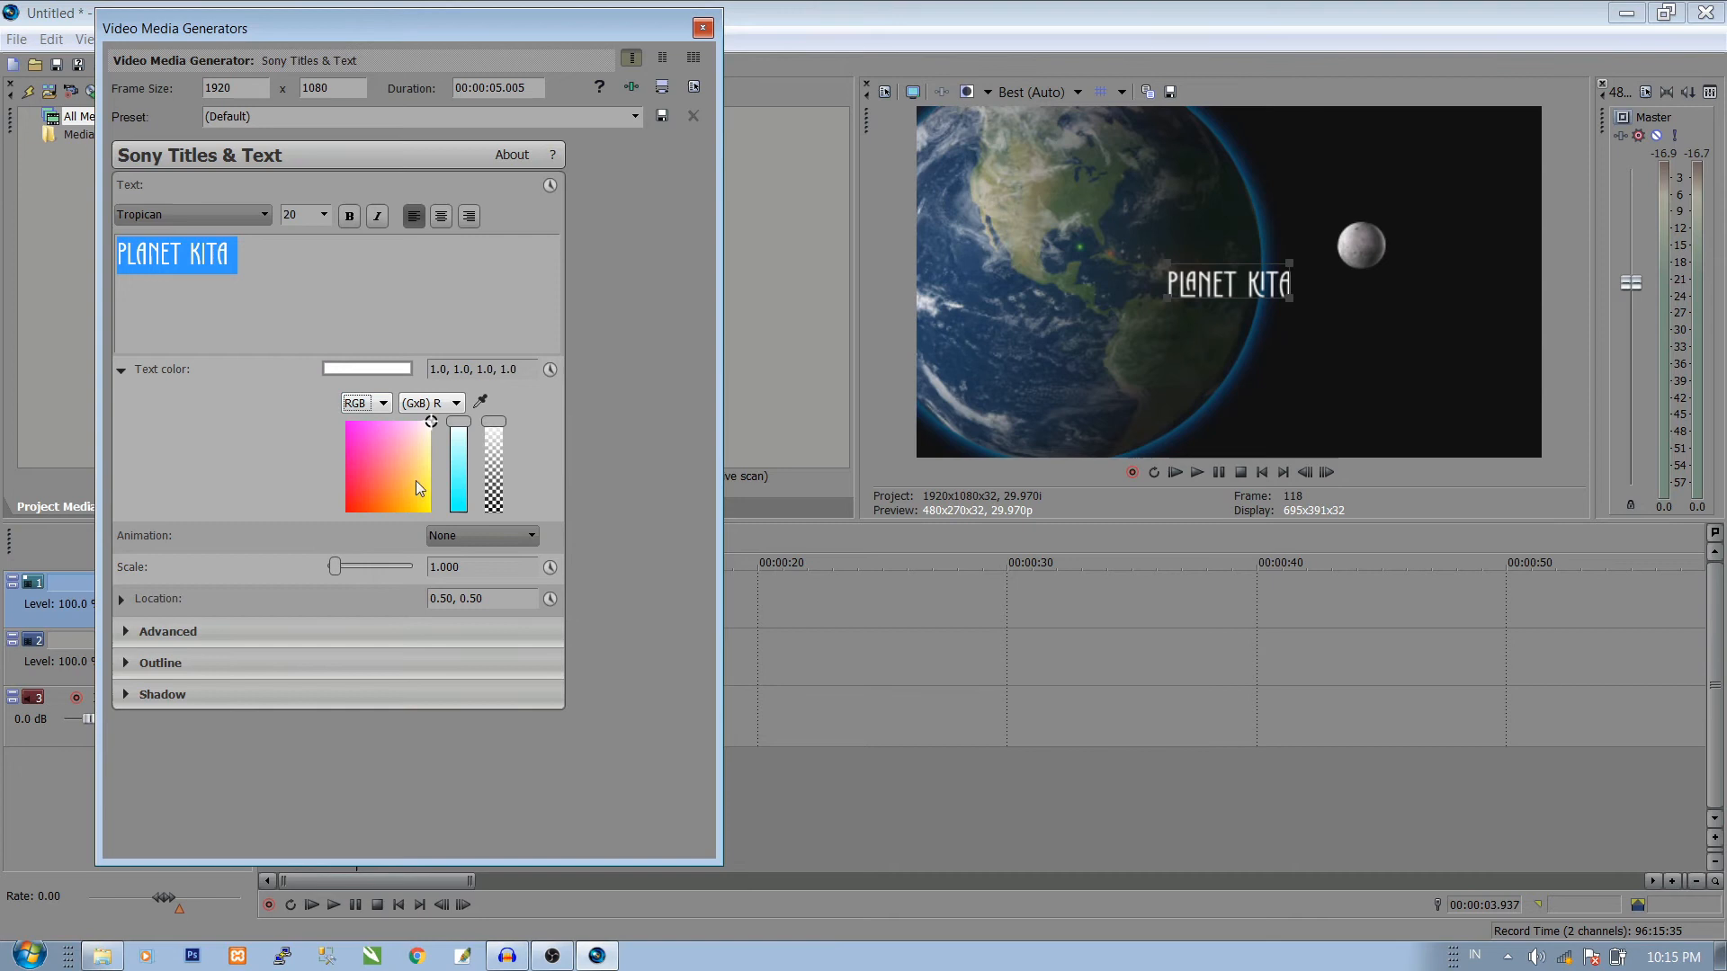
pyautogui.click(424, 506)
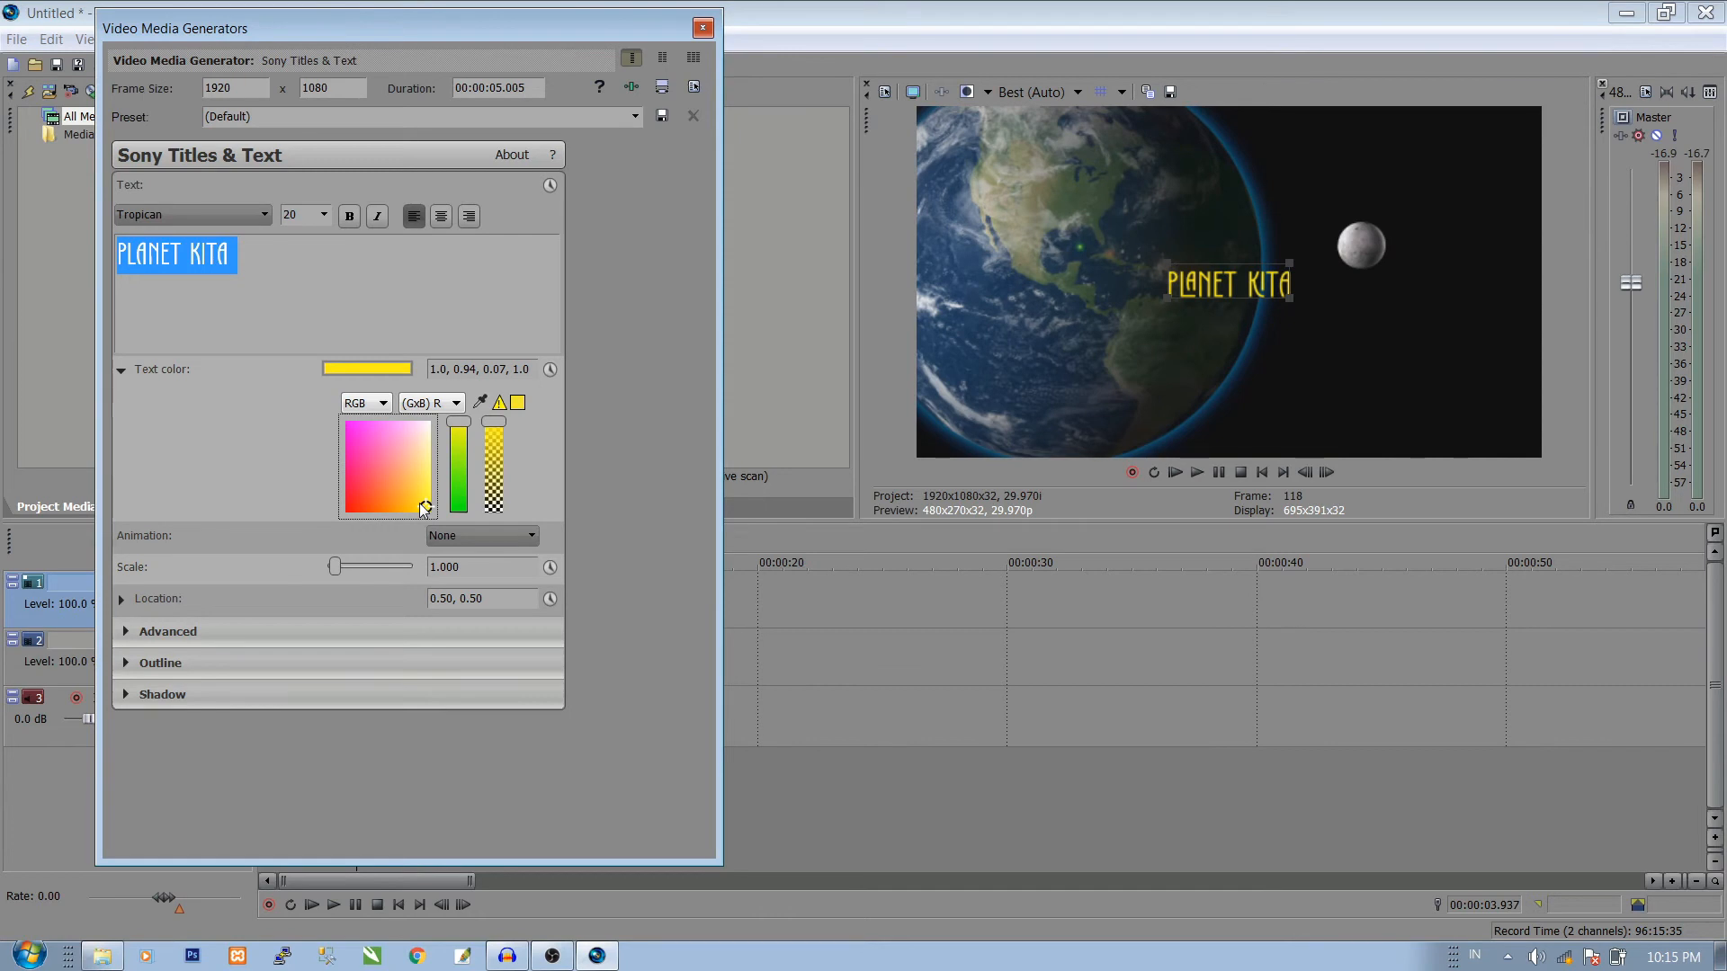
pyautogui.click(704, 30)
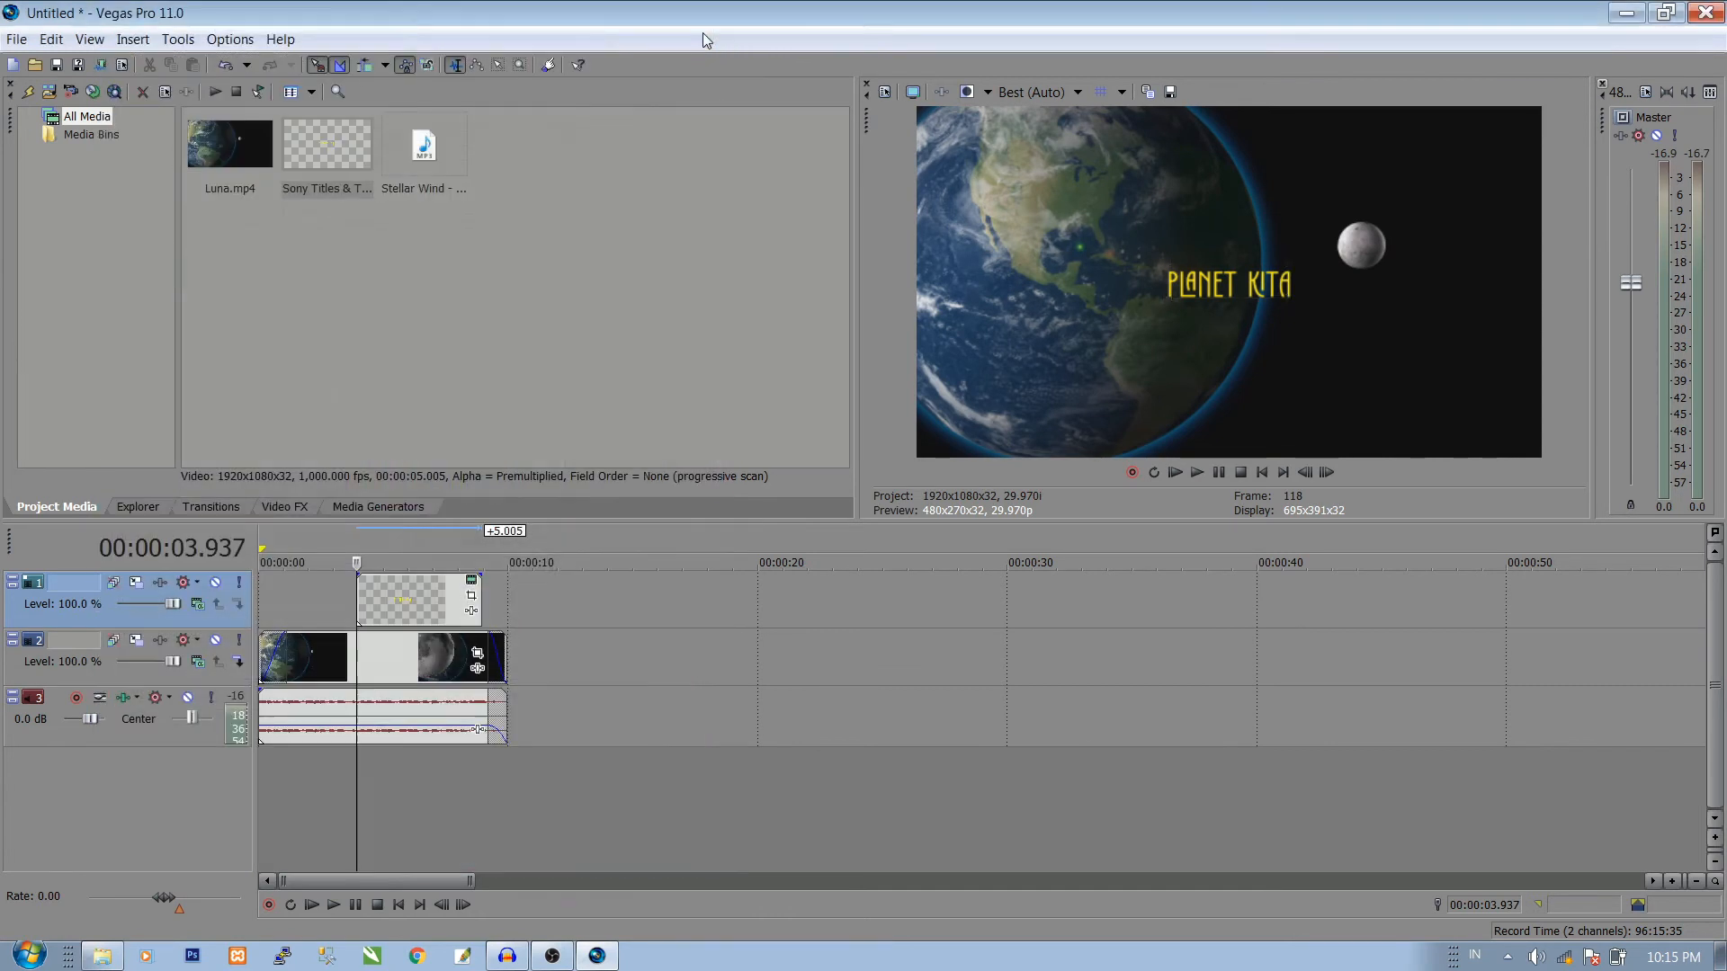
# Step: Reposition the title below the moon with Event Pan/Crop, moving its frame center to about X 436.3, Y 231.3
pyautogui.click(409, 601)
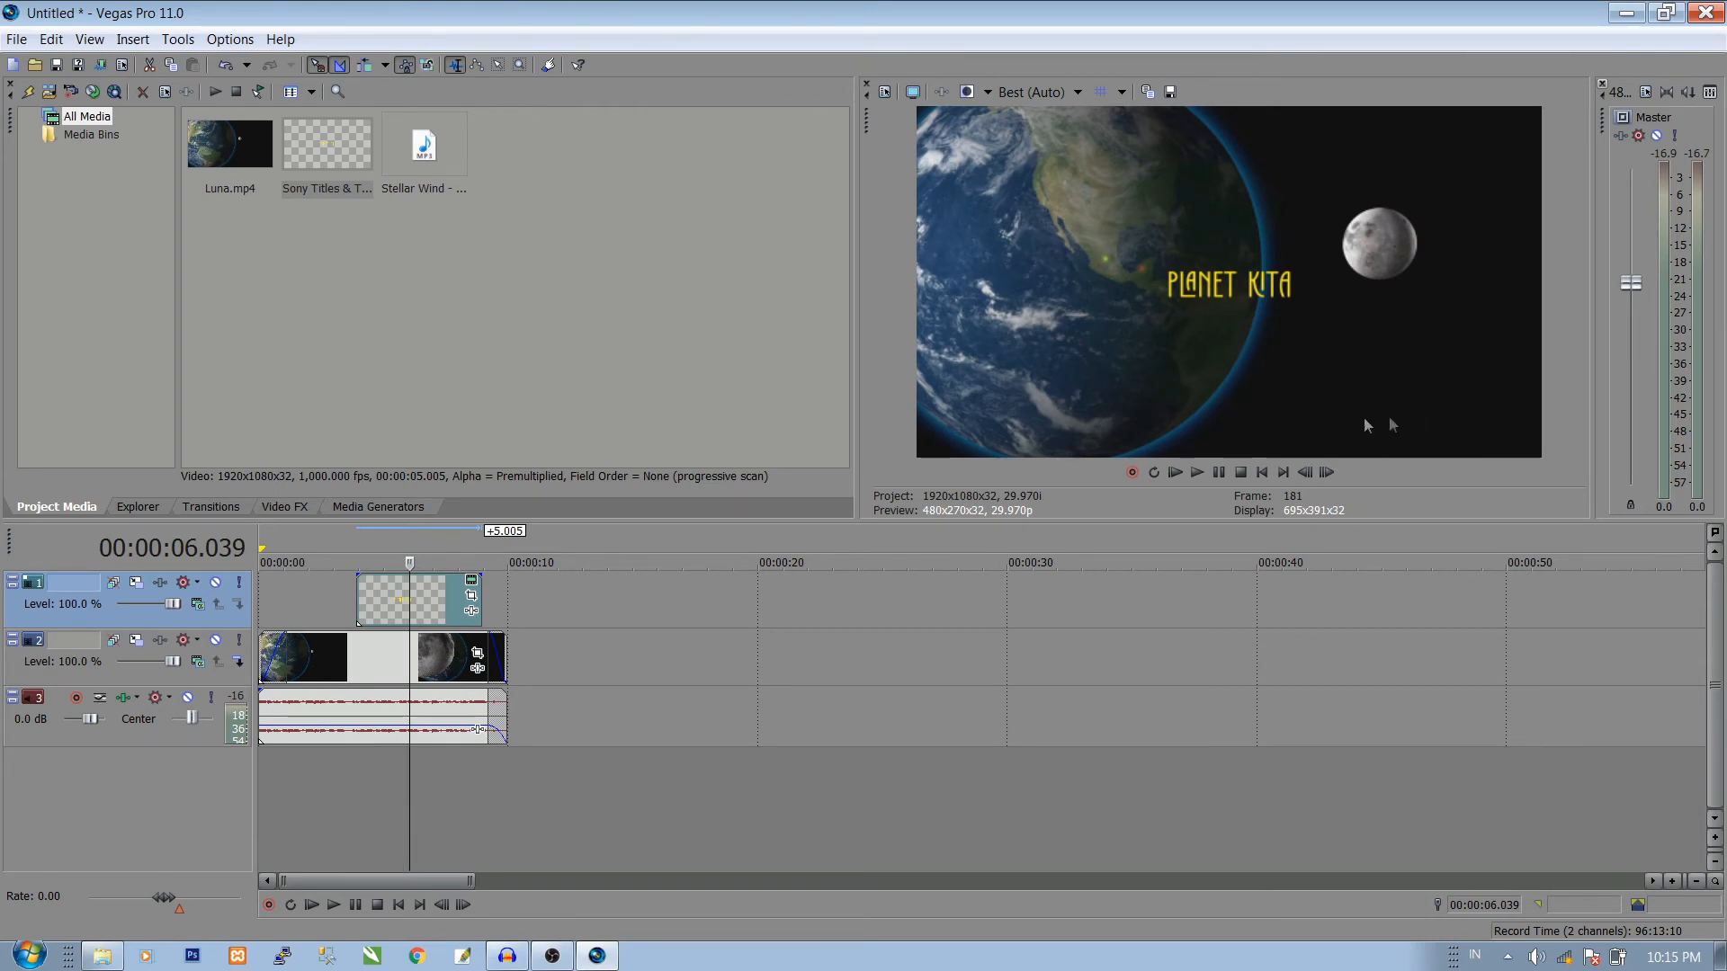
pyautogui.rightClick(401, 597)
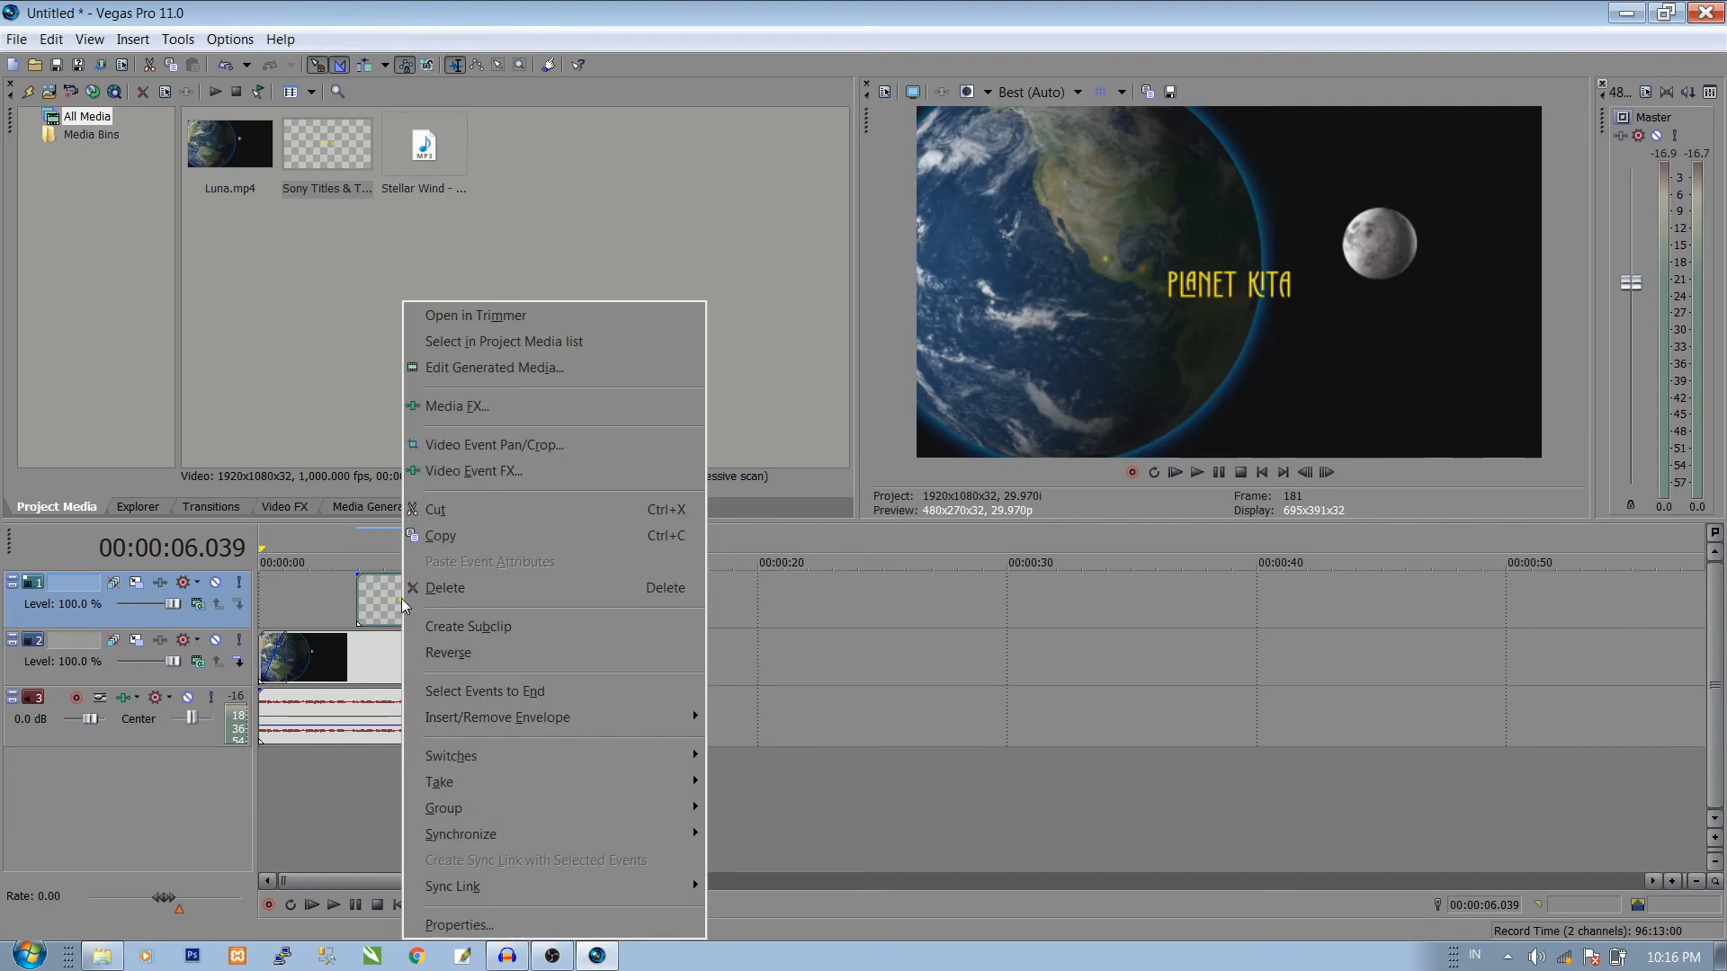
pyautogui.click(514, 452)
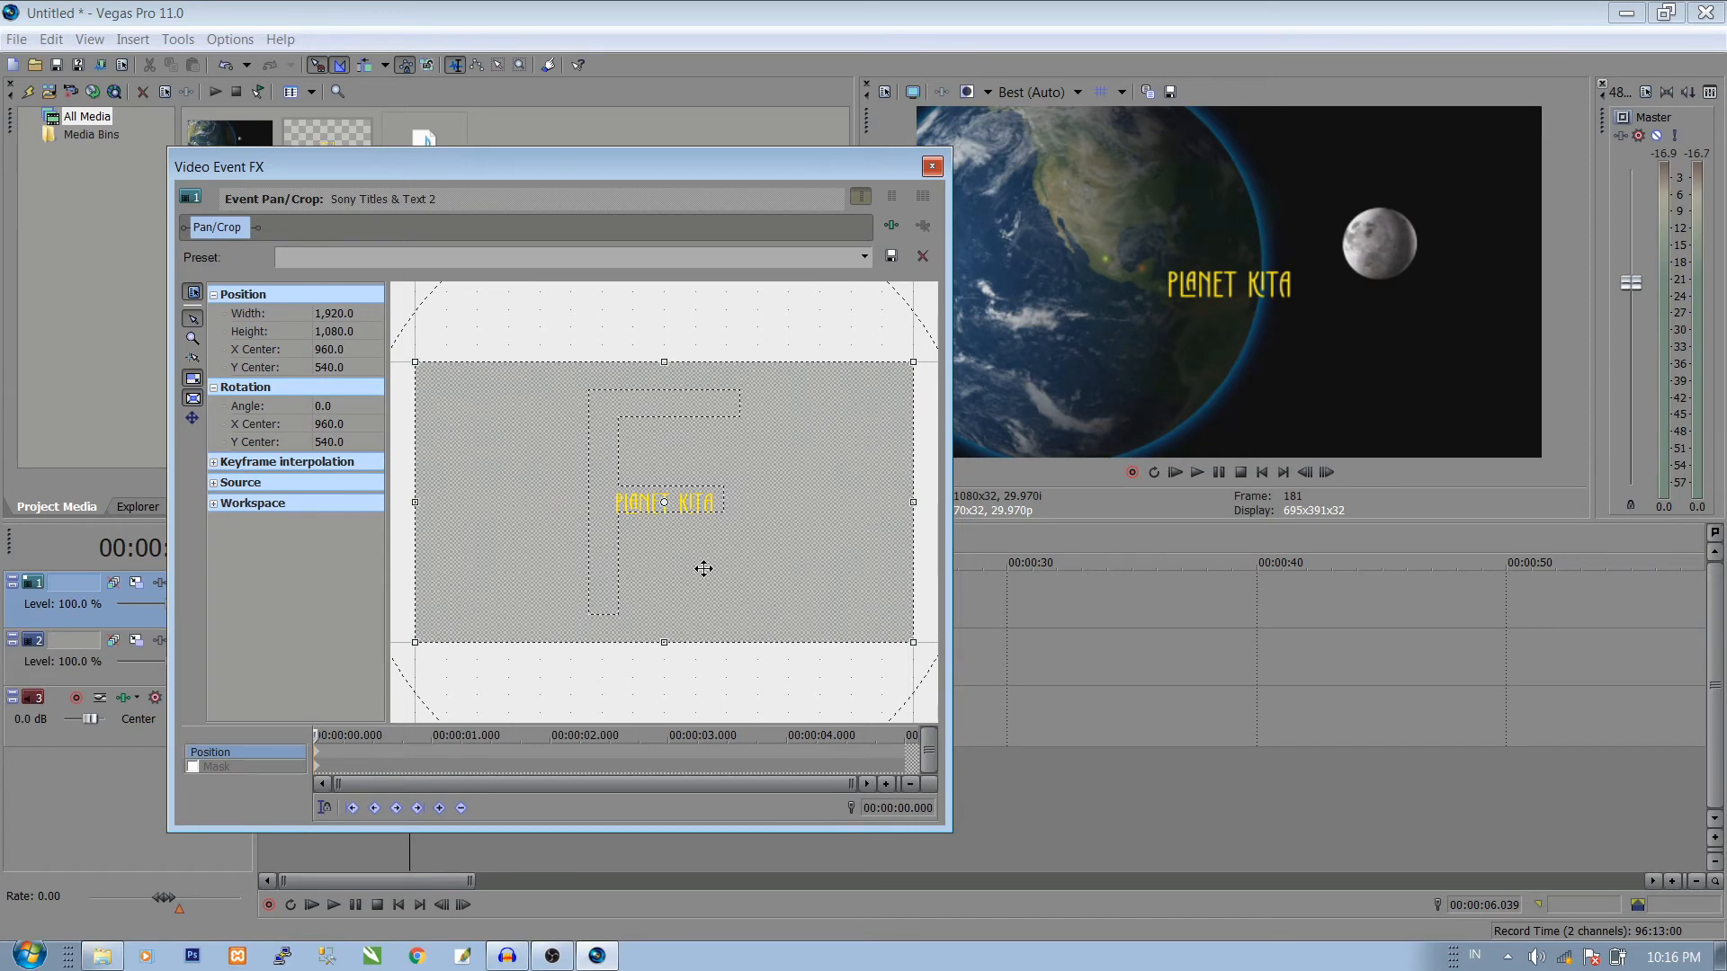
pyautogui.moveTo(737, 587); pyautogui.dragTo(601, 507)
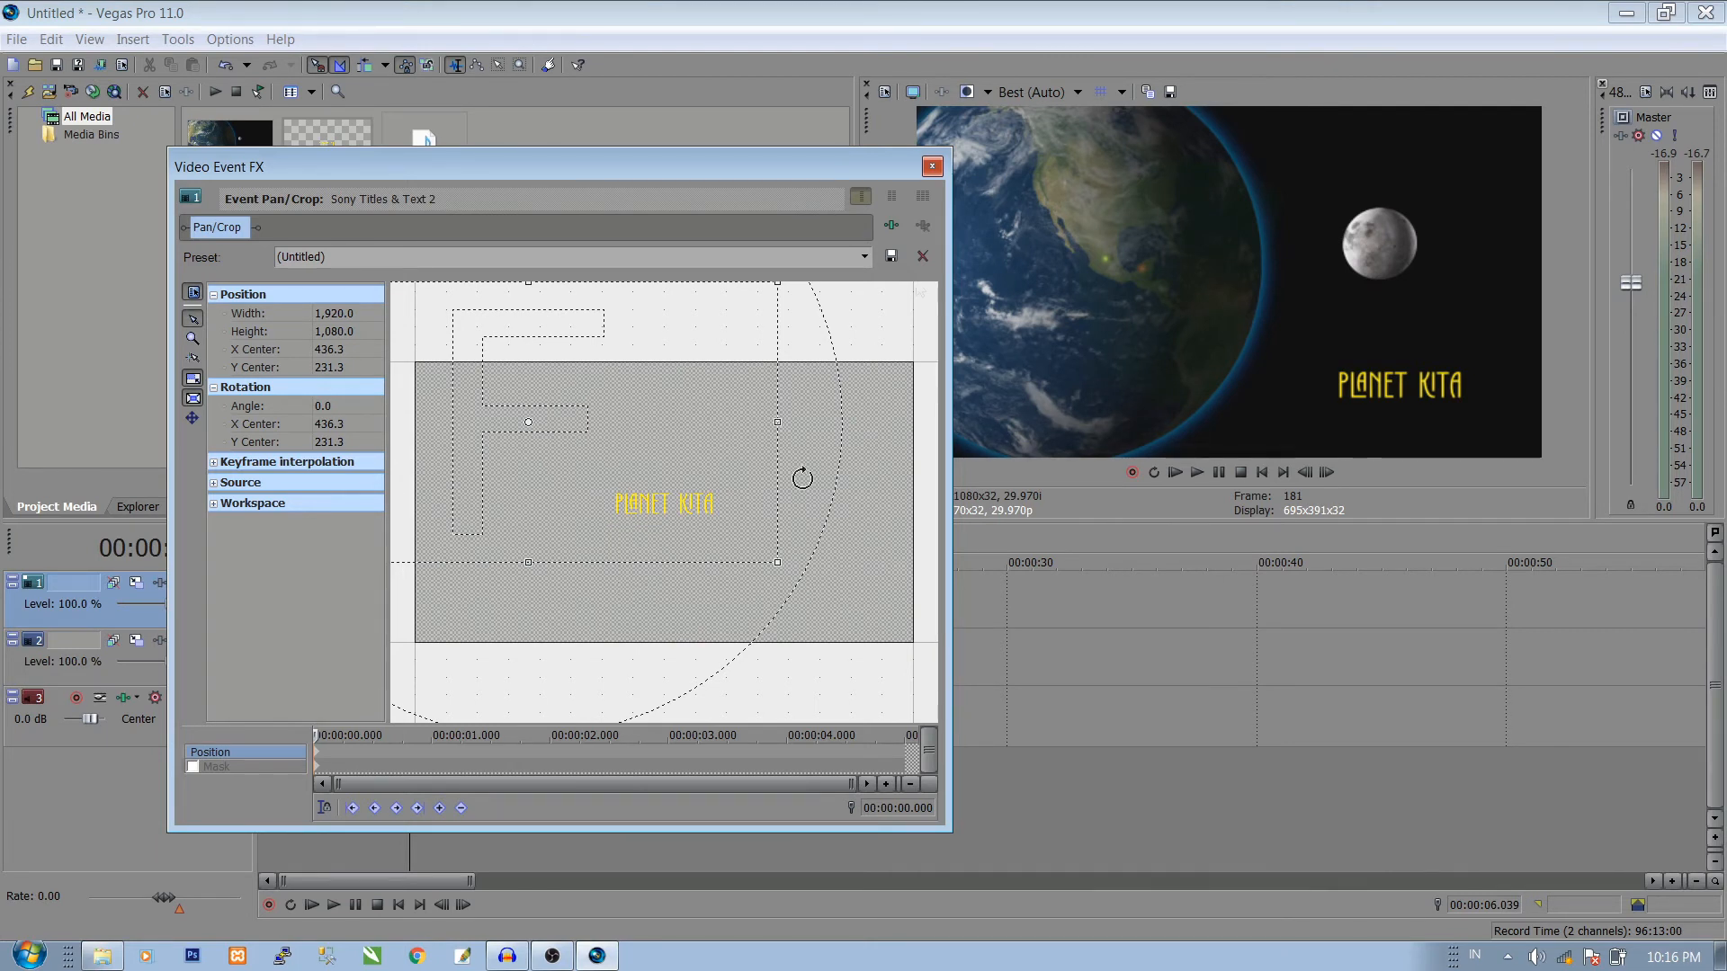
pyautogui.click(932, 168)
# Step: Add a fade-in to the start of the title event, ending at about 00:00:04.771, and preview it from 00:00:03.537
pyautogui.click(378, 589)
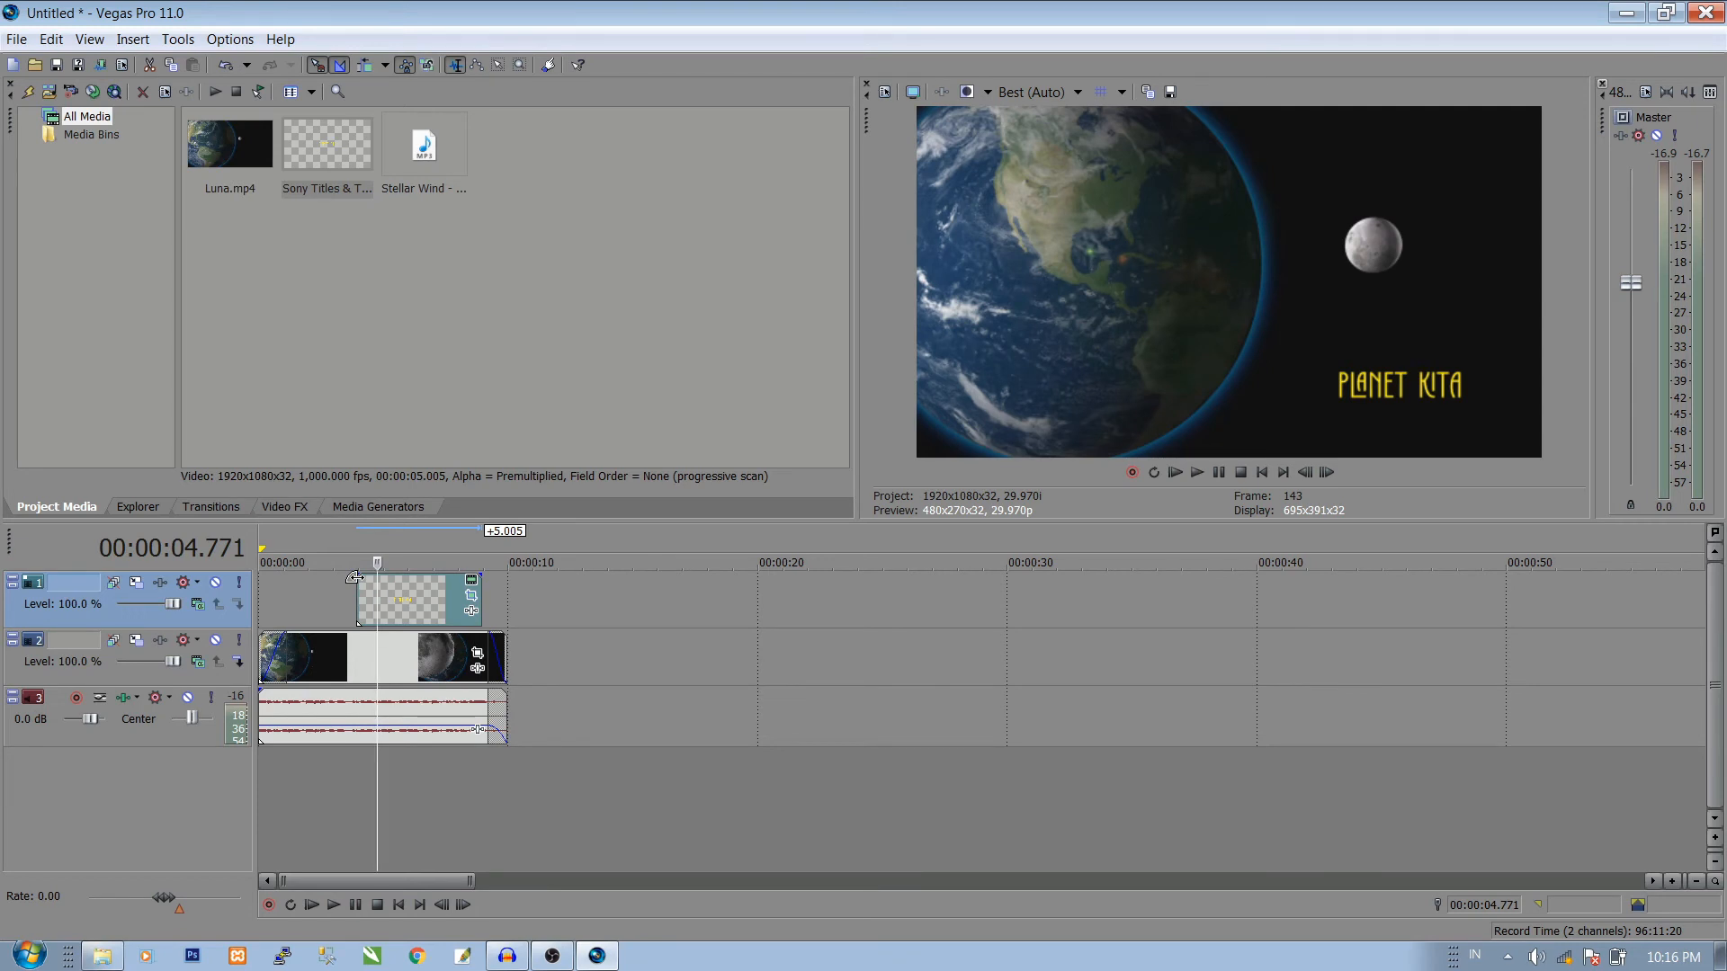
pyautogui.moveTo(354, 577); pyautogui.dragTo(374, 577)
pyautogui.click(347, 587)
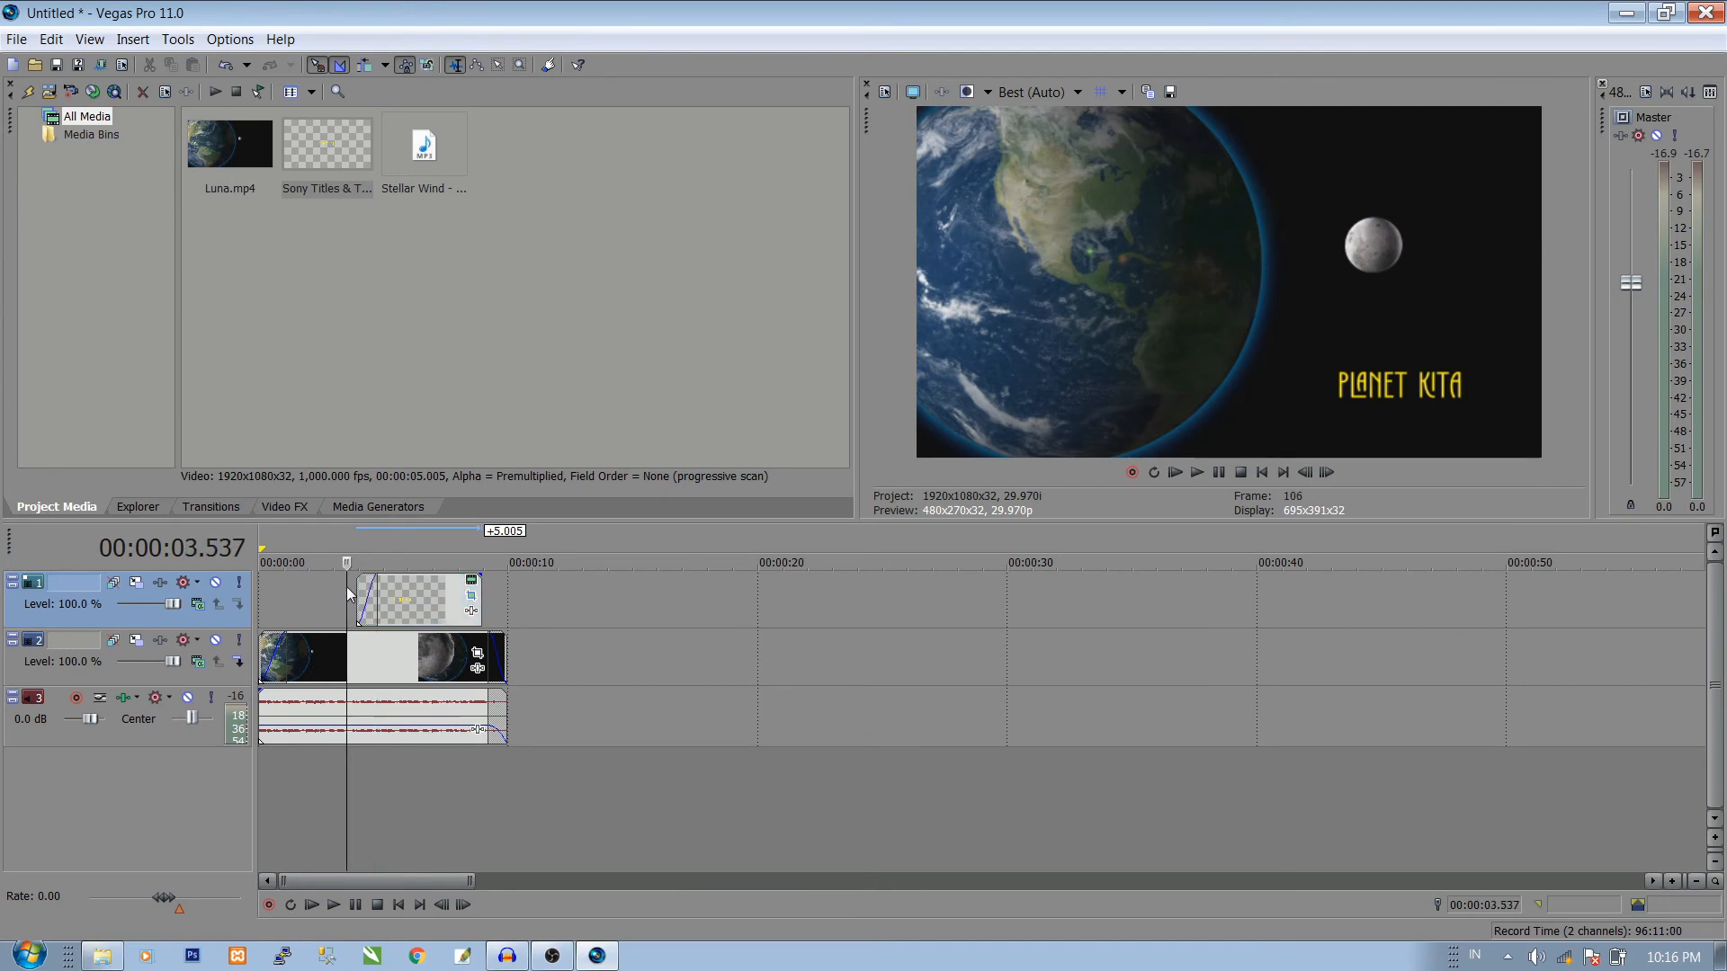
pyautogui.click(1194, 473)
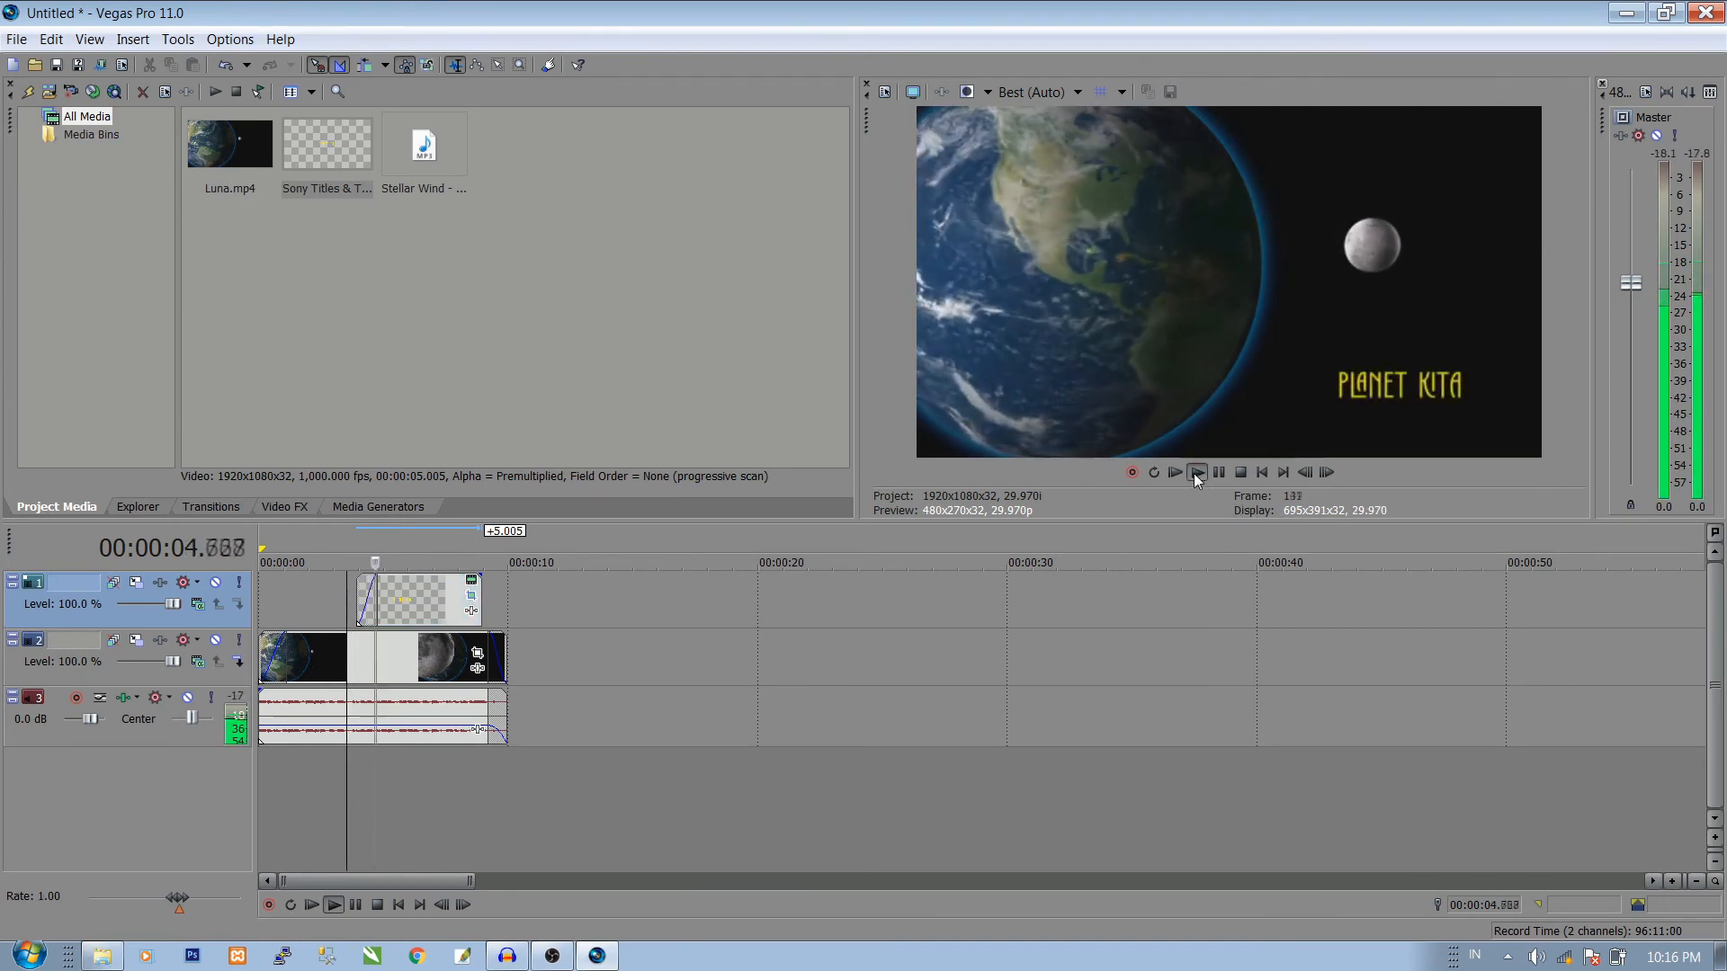
pyautogui.click(1240, 472)
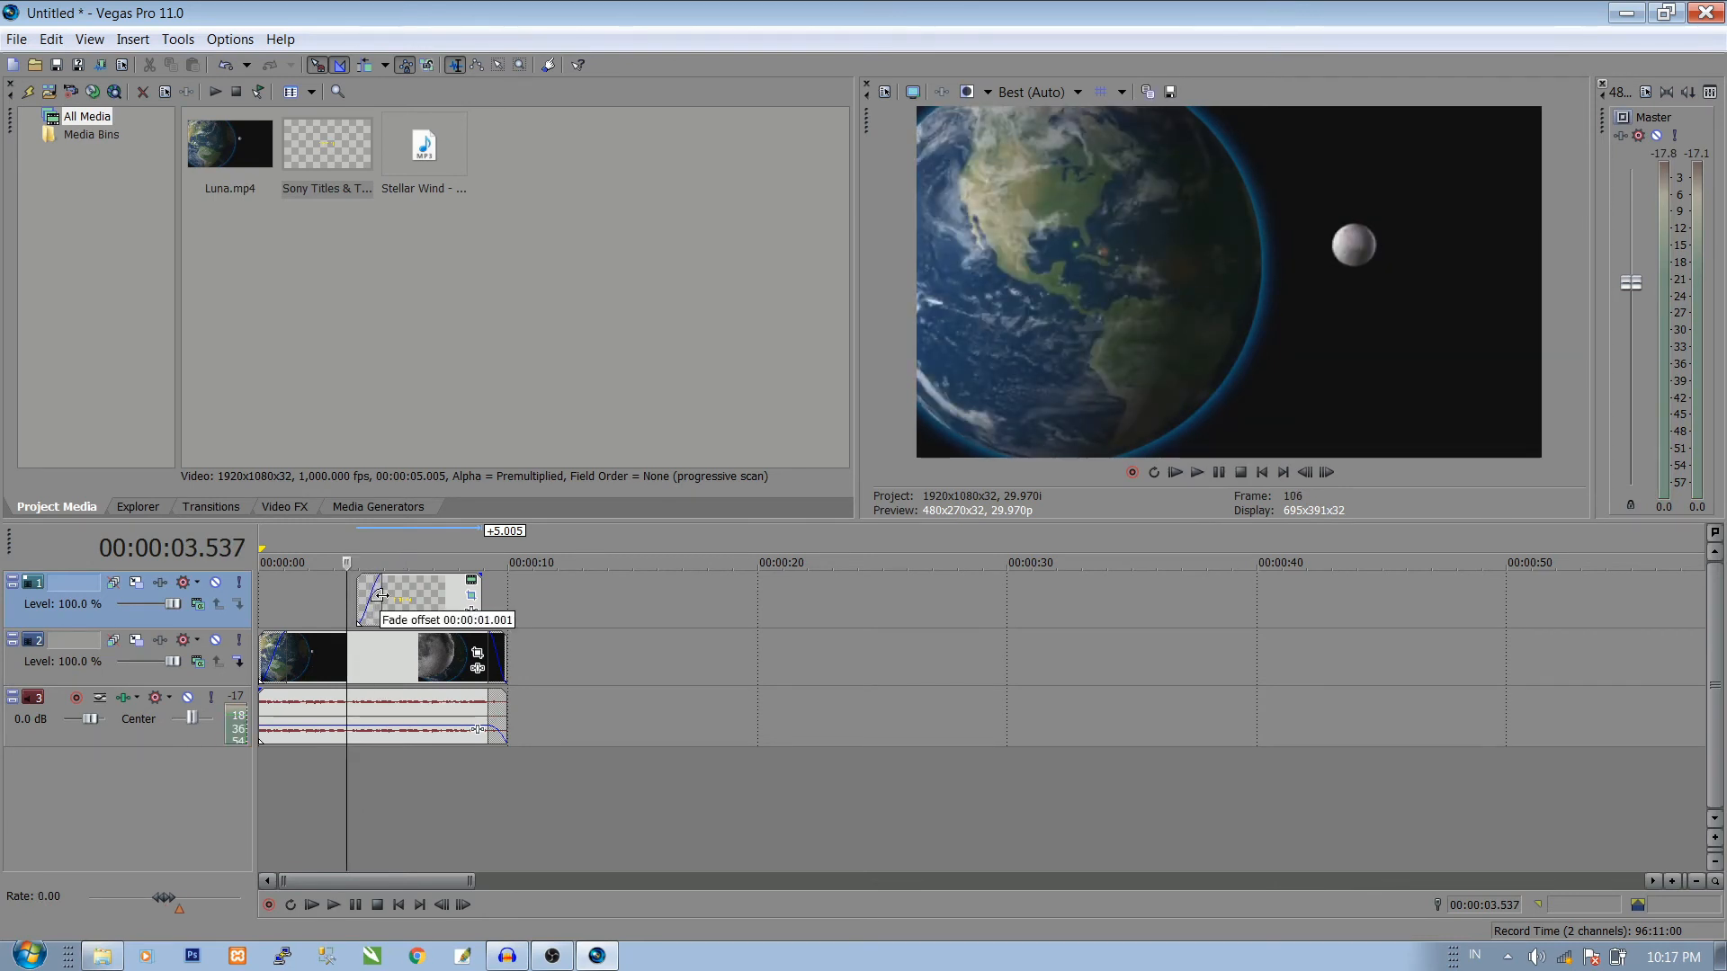
# Step: Apply the Push transition's "Push In, Left" preset to the title event's fade-in and close its settings
pyautogui.click(212, 508)
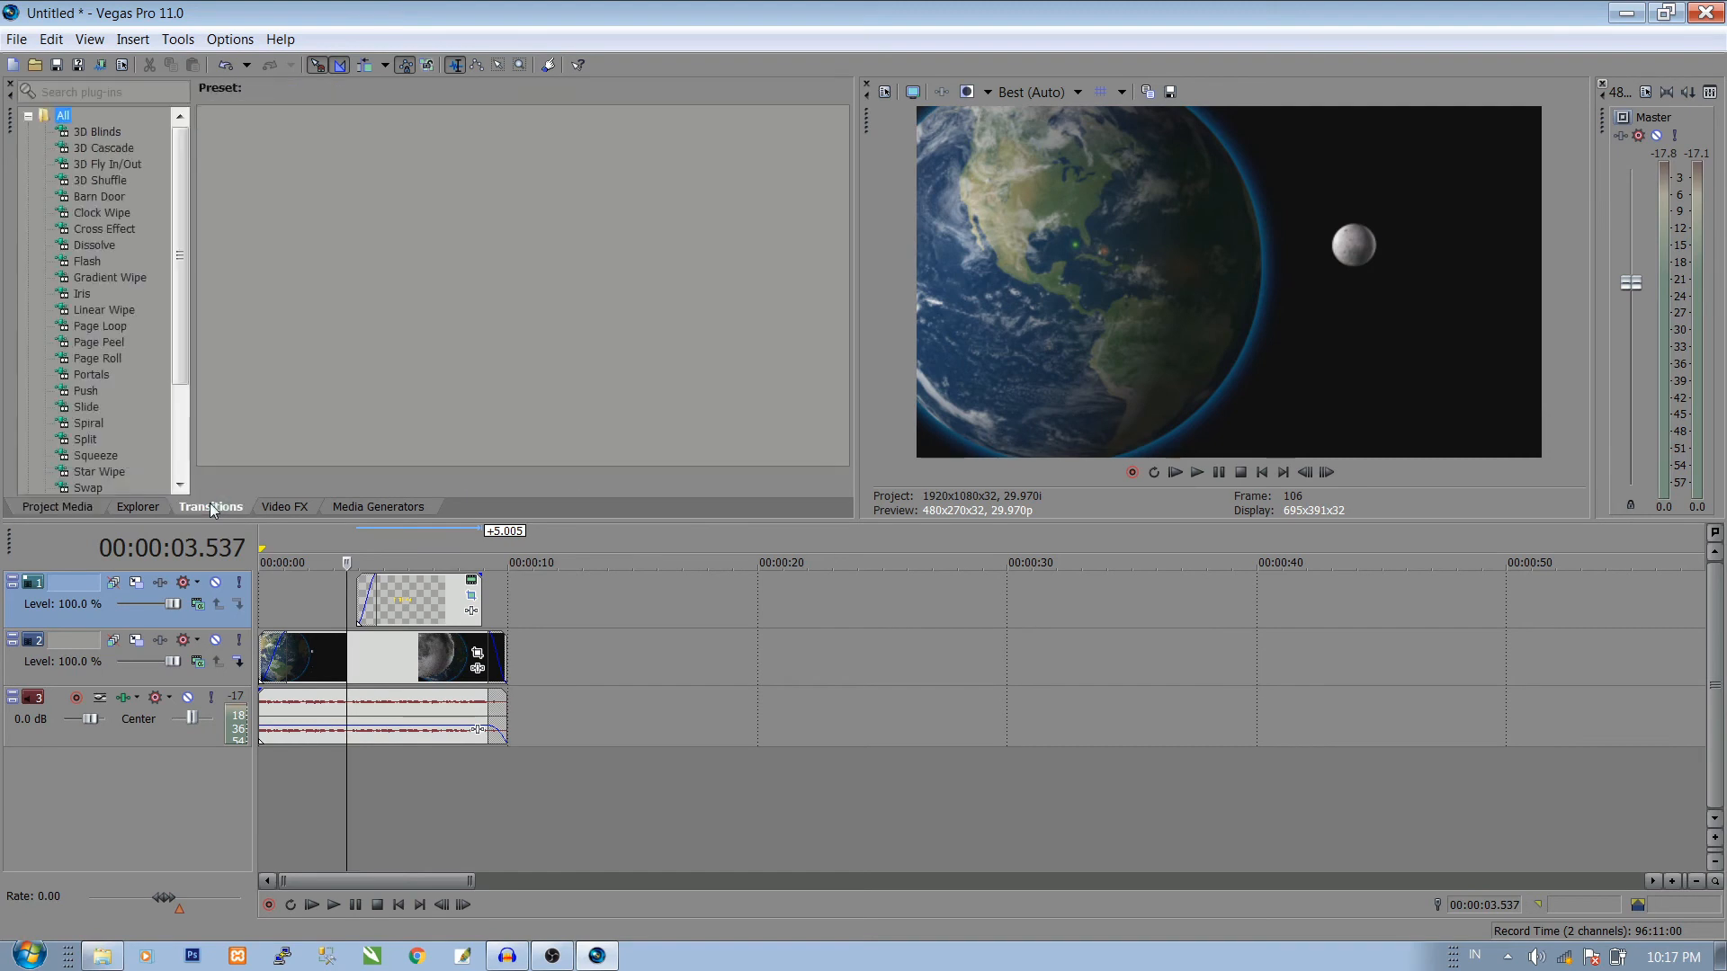
pyautogui.click(86, 392)
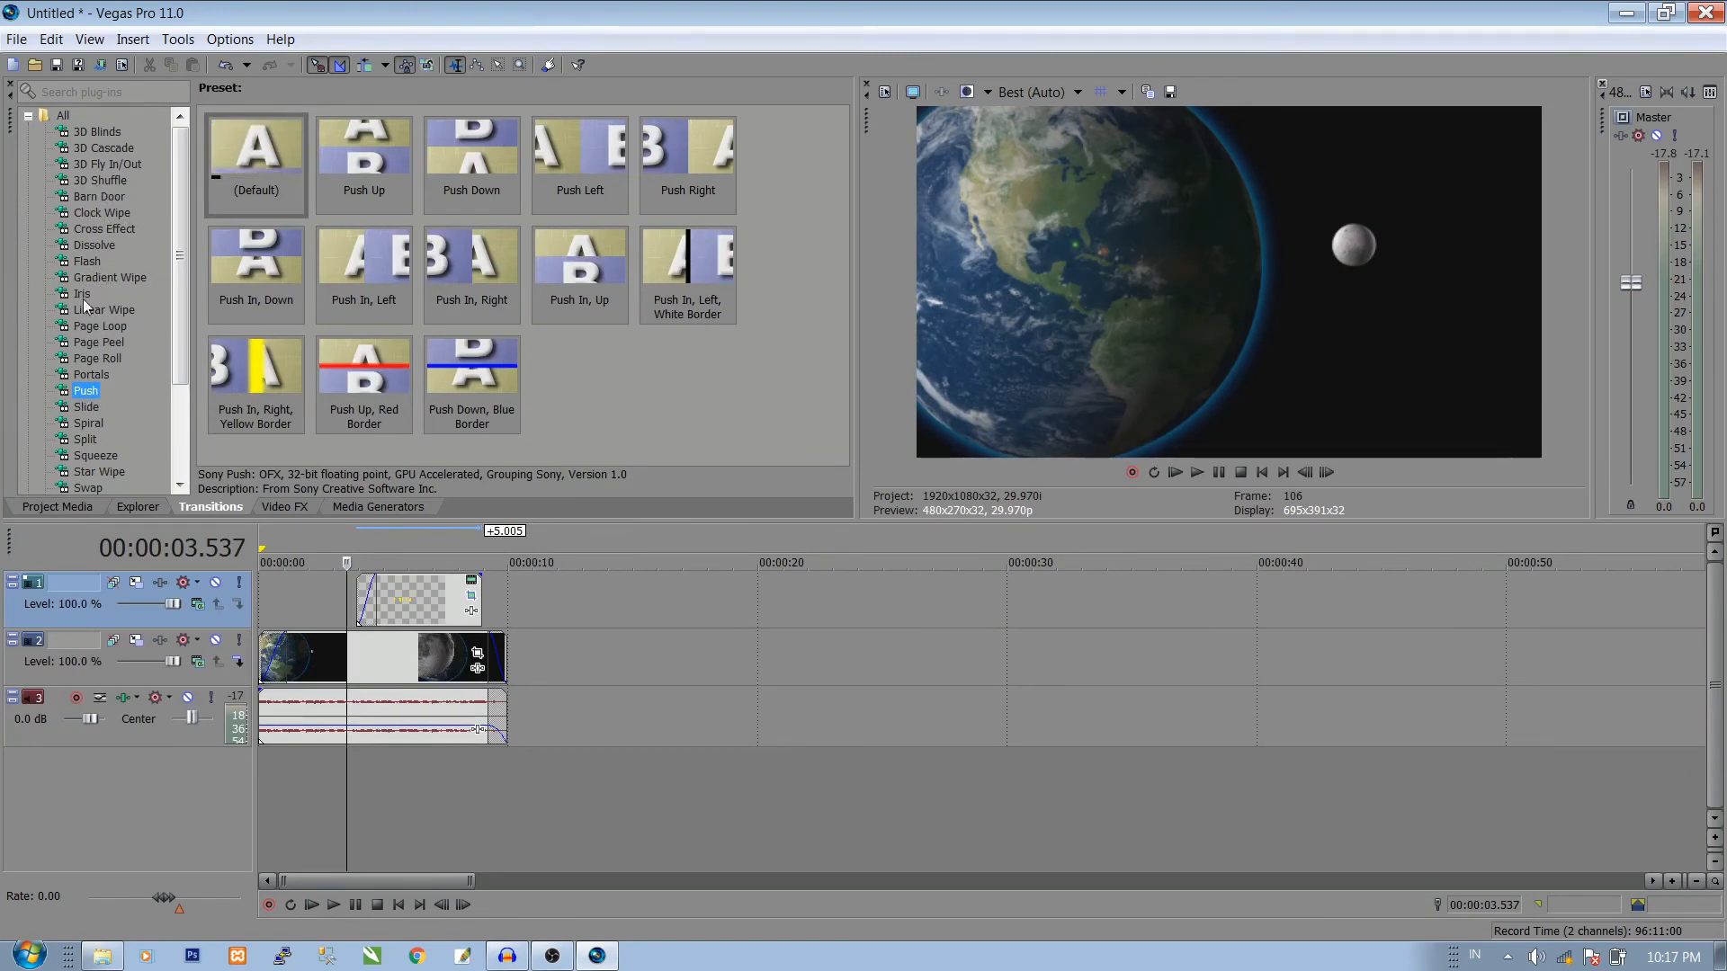
pyautogui.click(371, 264)
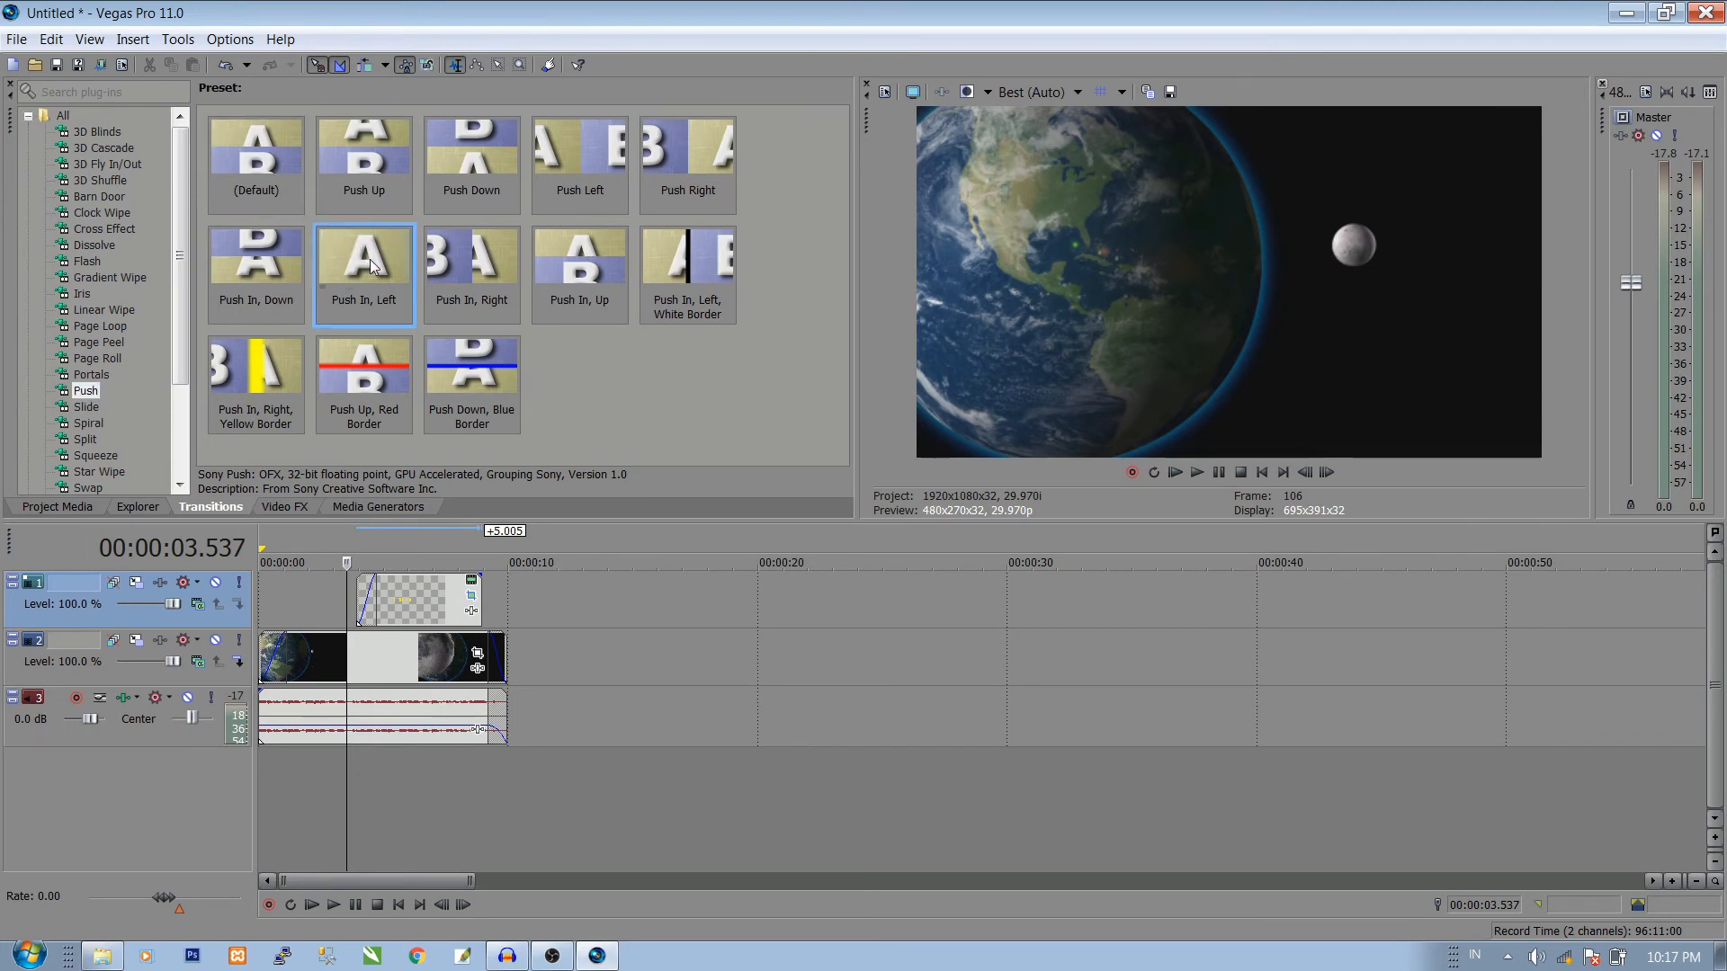
pyautogui.moveTo(370, 259); pyautogui.dragTo(369, 608)
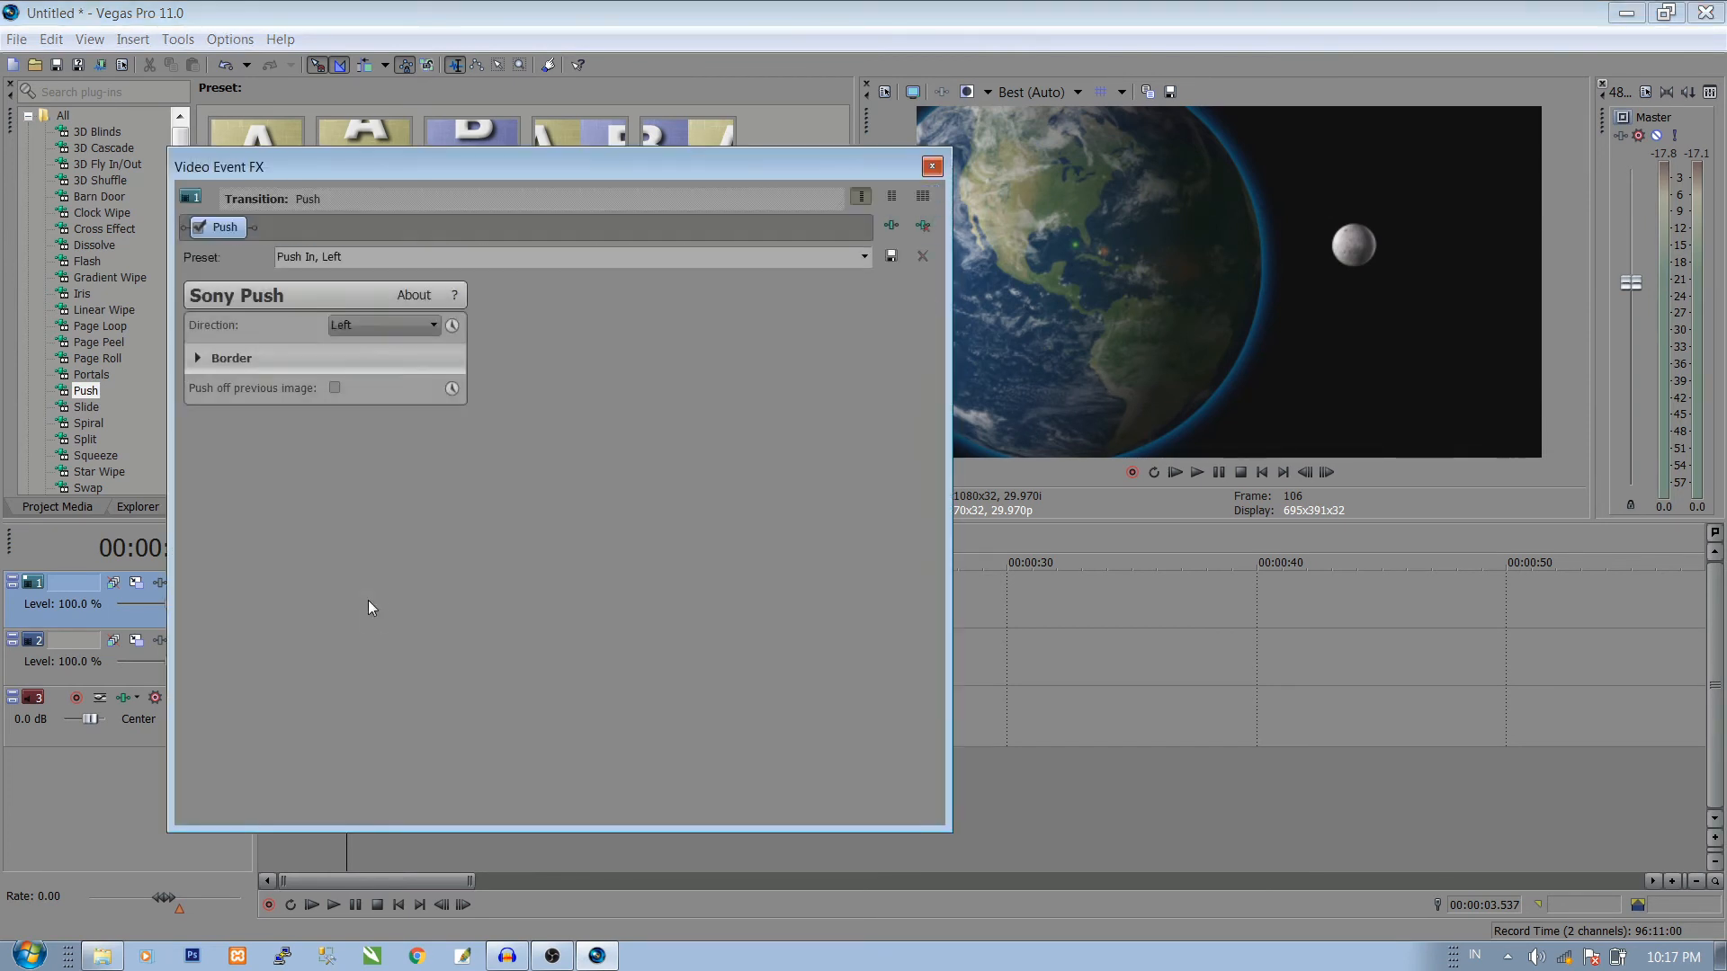
pyautogui.click(932, 167)
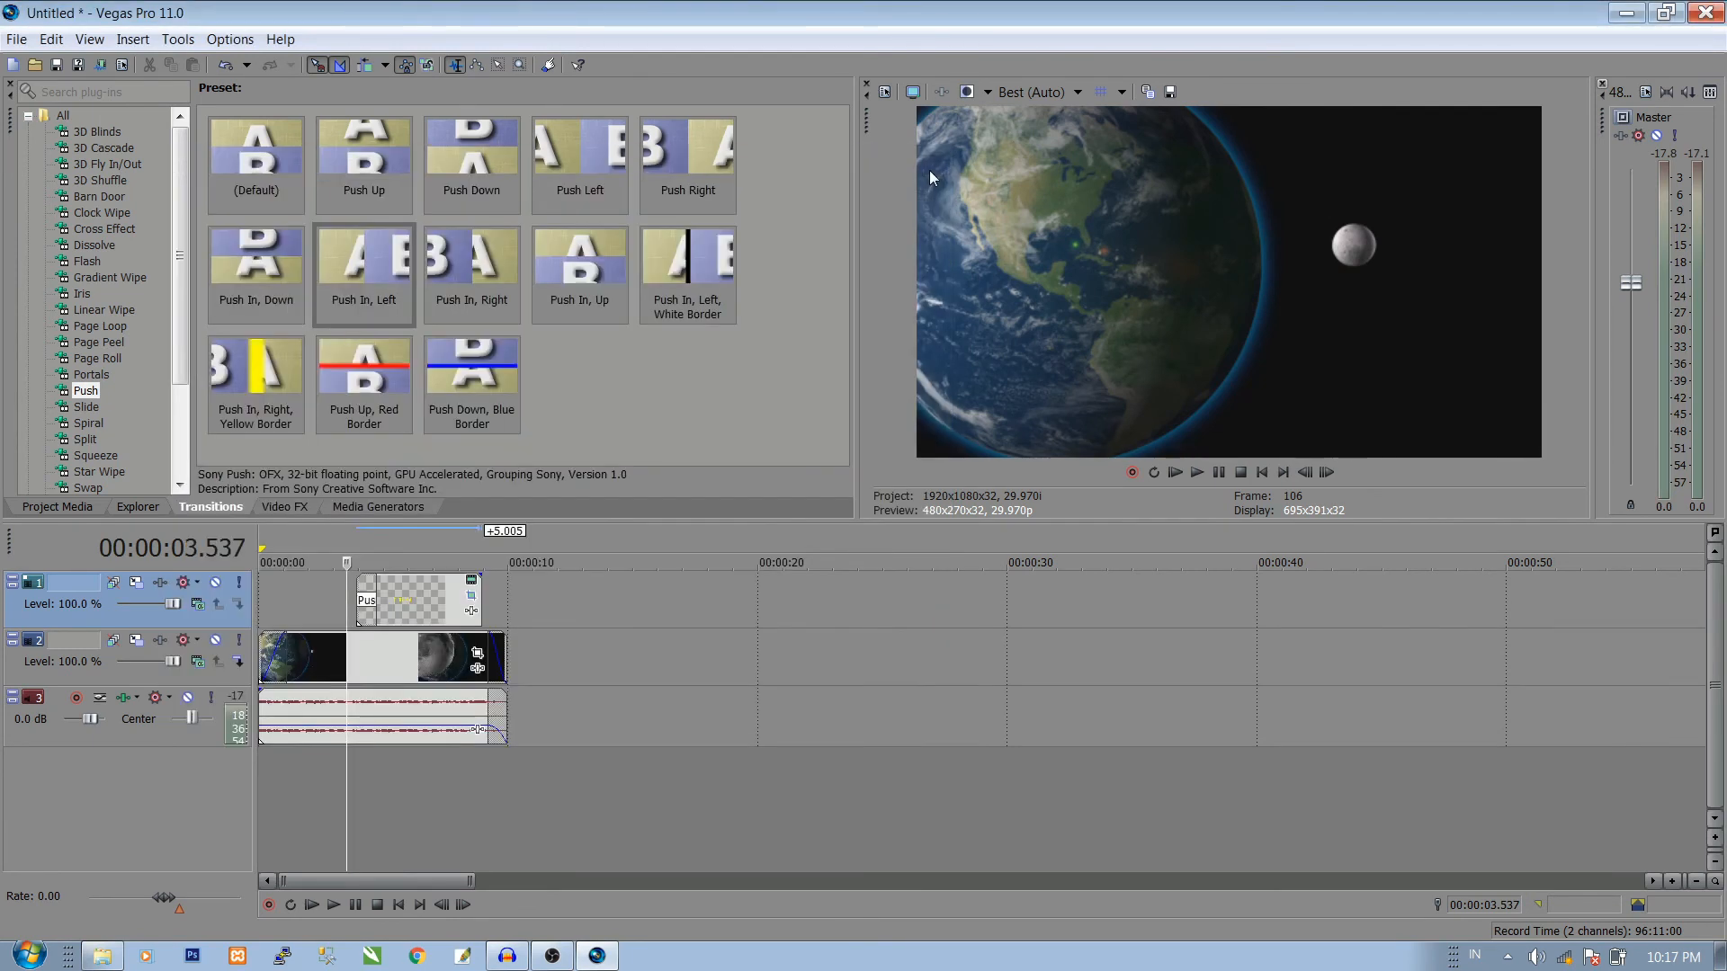
# Step: Play back the title transition, check the end of the Luna clip, and return the playhead to the timeline start
pyautogui.click(1197, 473)
pyautogui.click(504, 647)
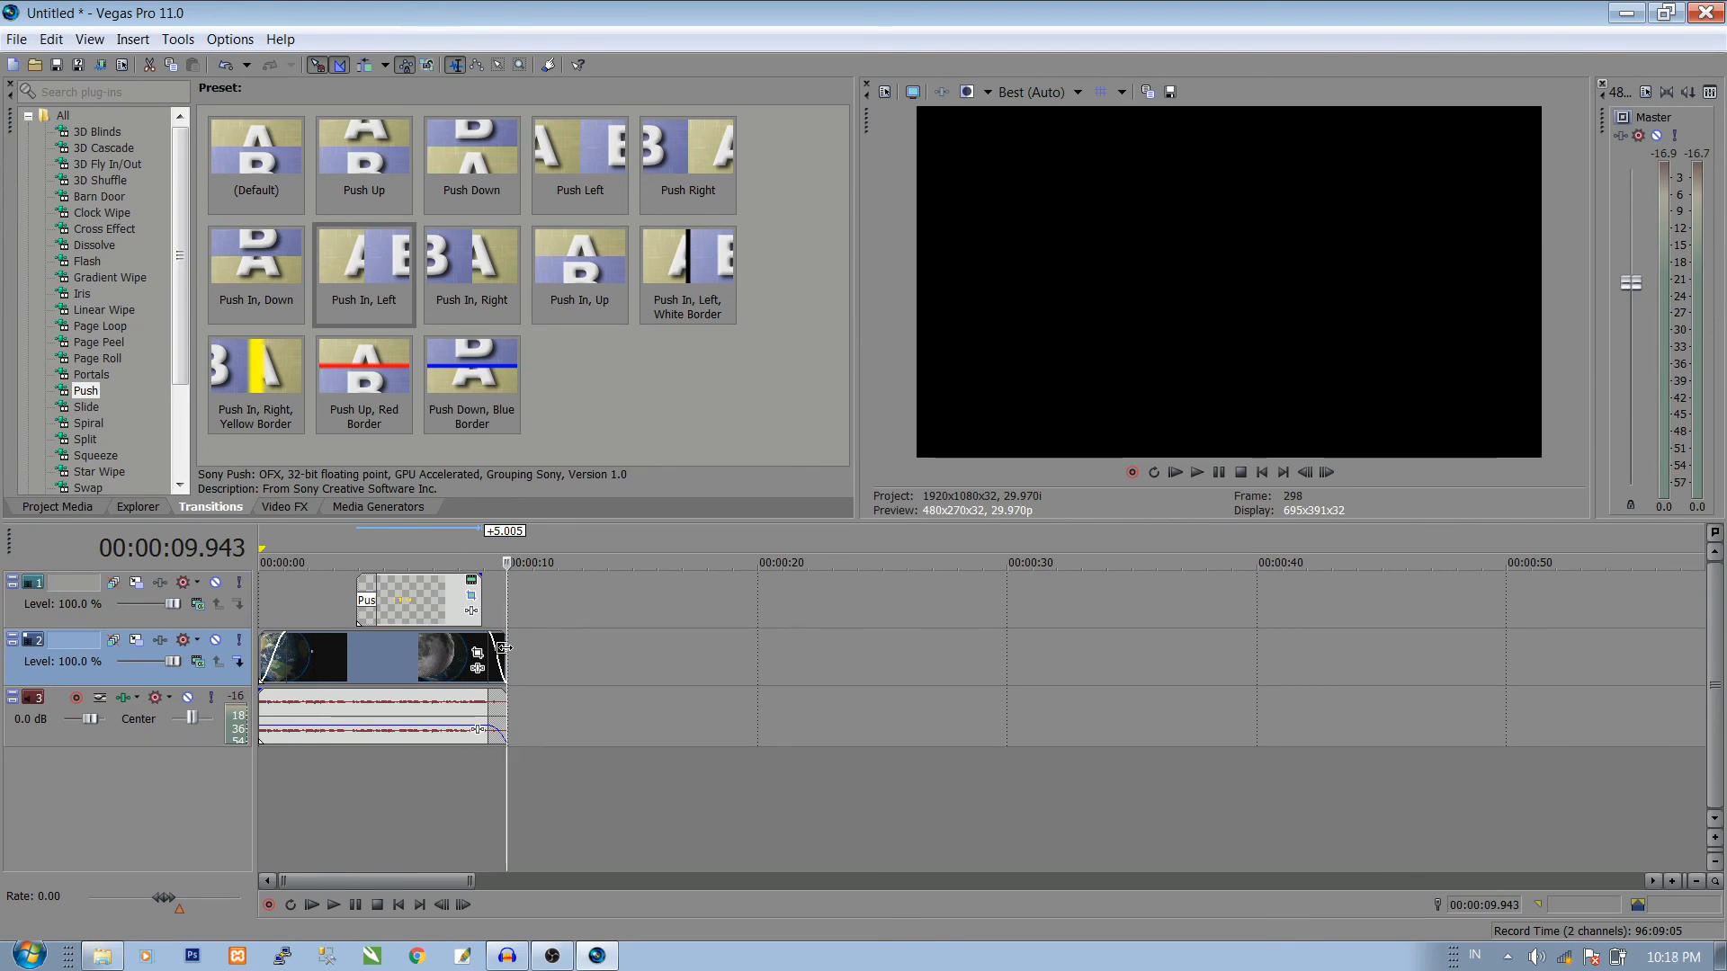
pyautogui.click(259, 600)
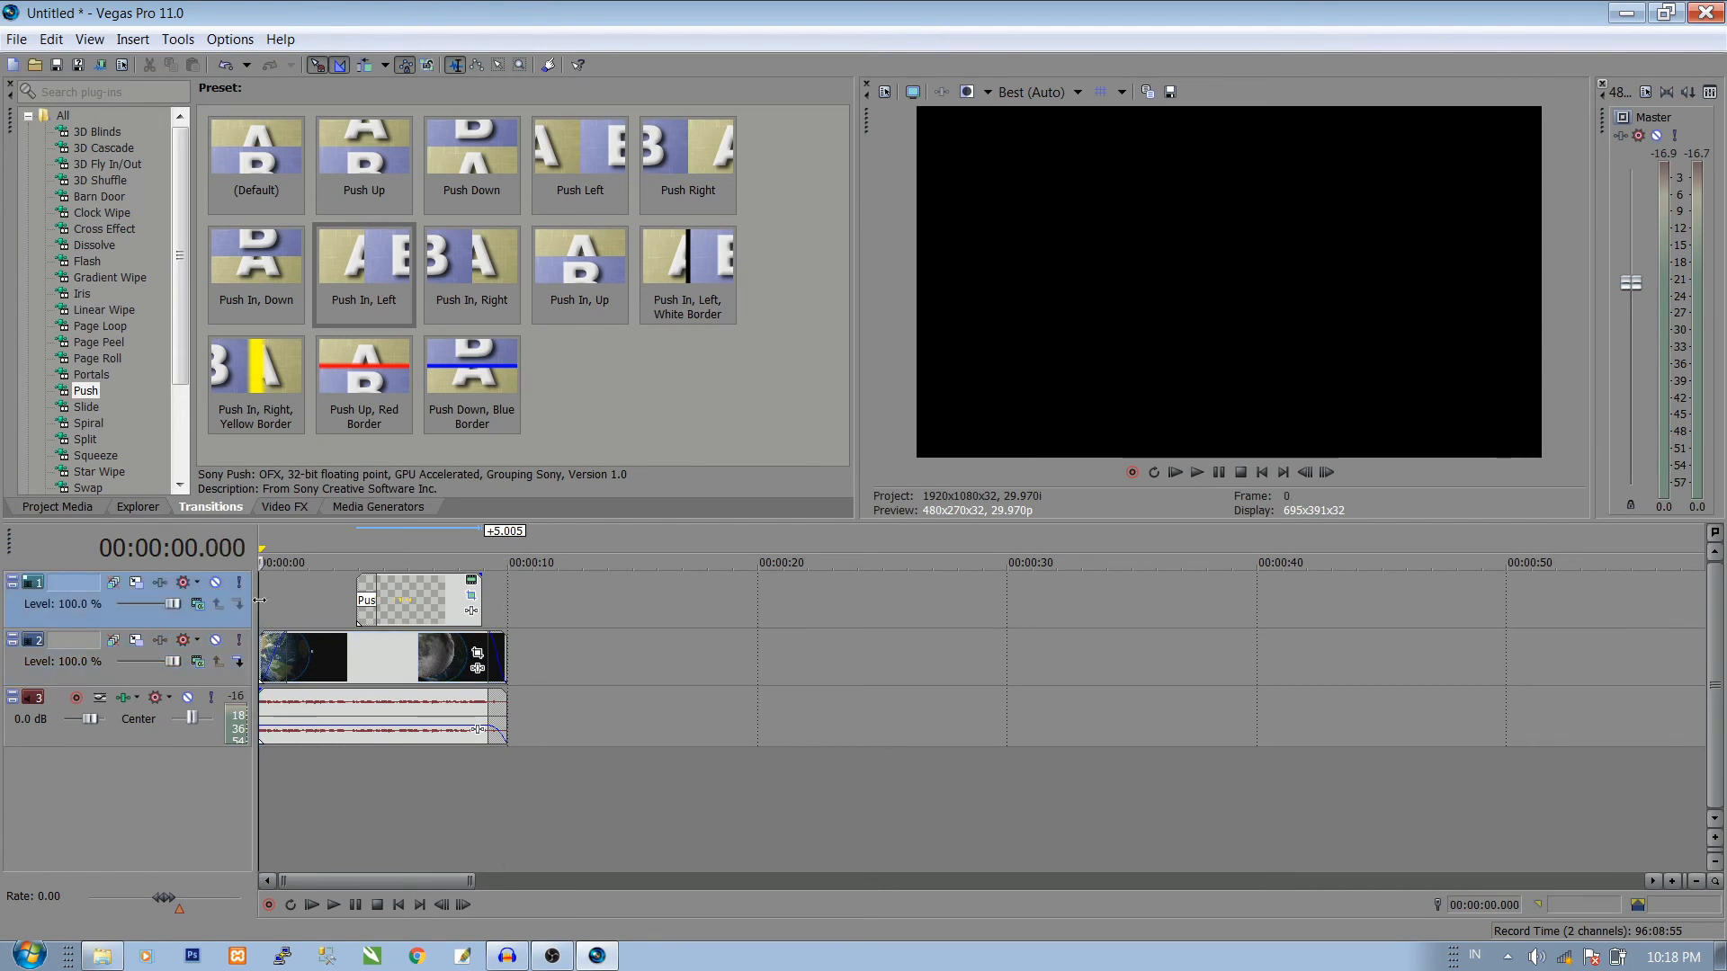
# Step: Start rendering the project to a media file and name the output "Latihan1"
pyautogui.click(54, 506)
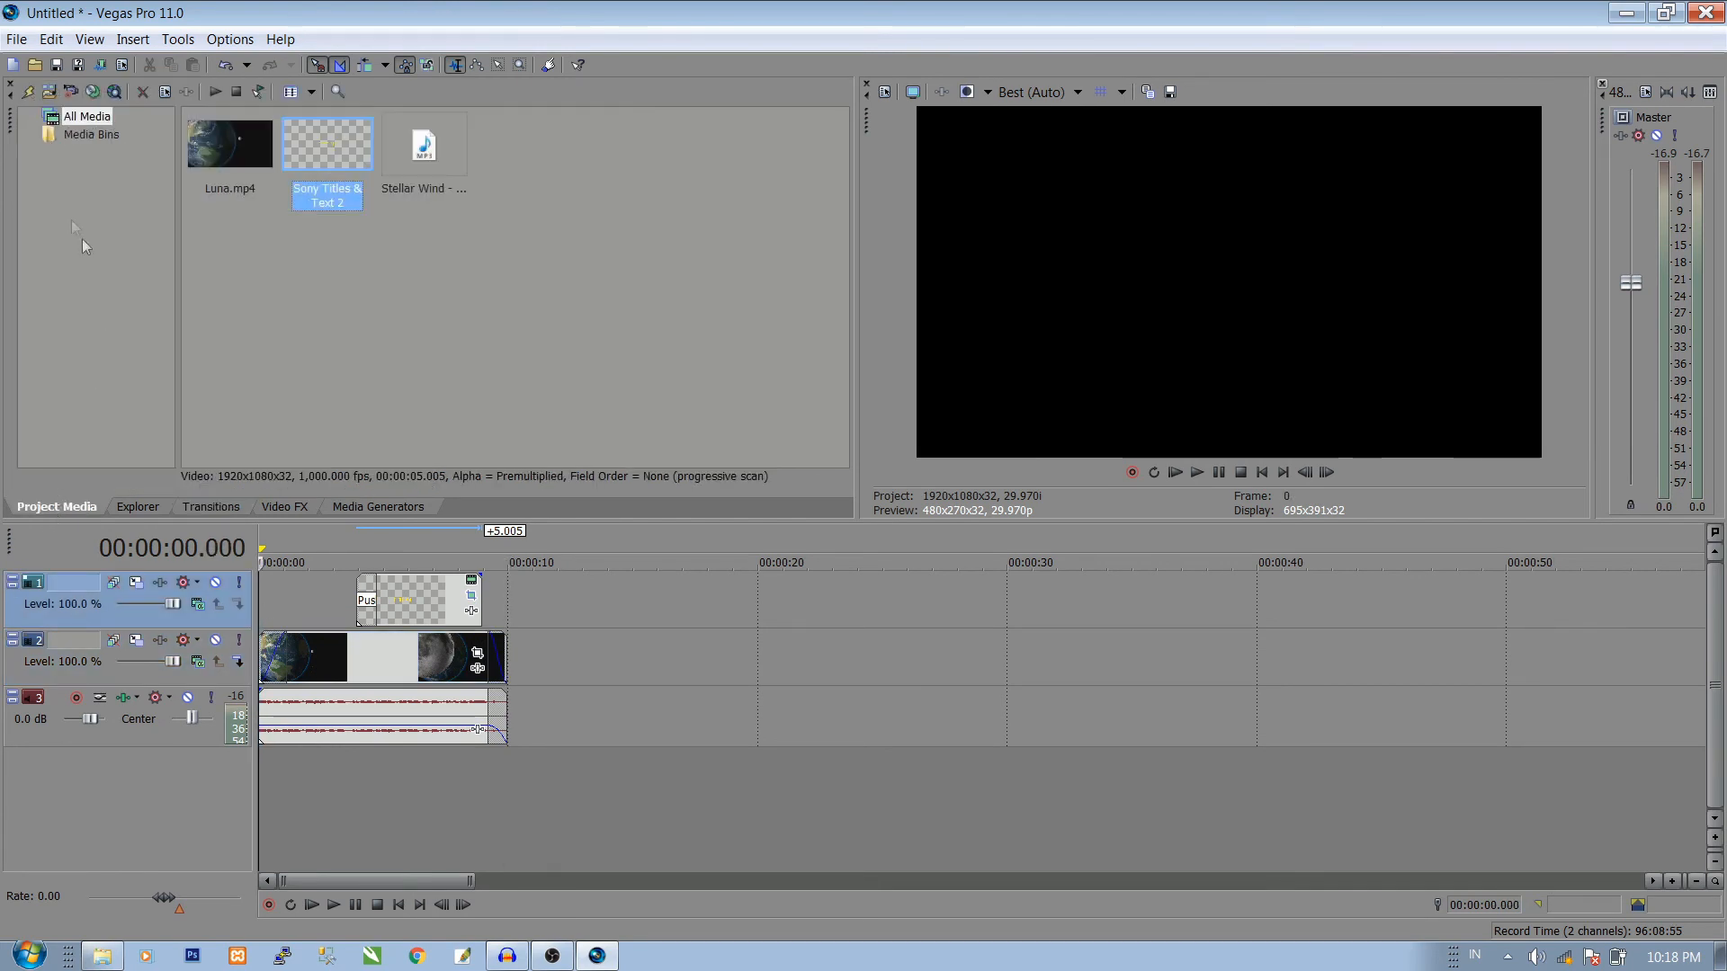
pyautogui.click(17, 39)
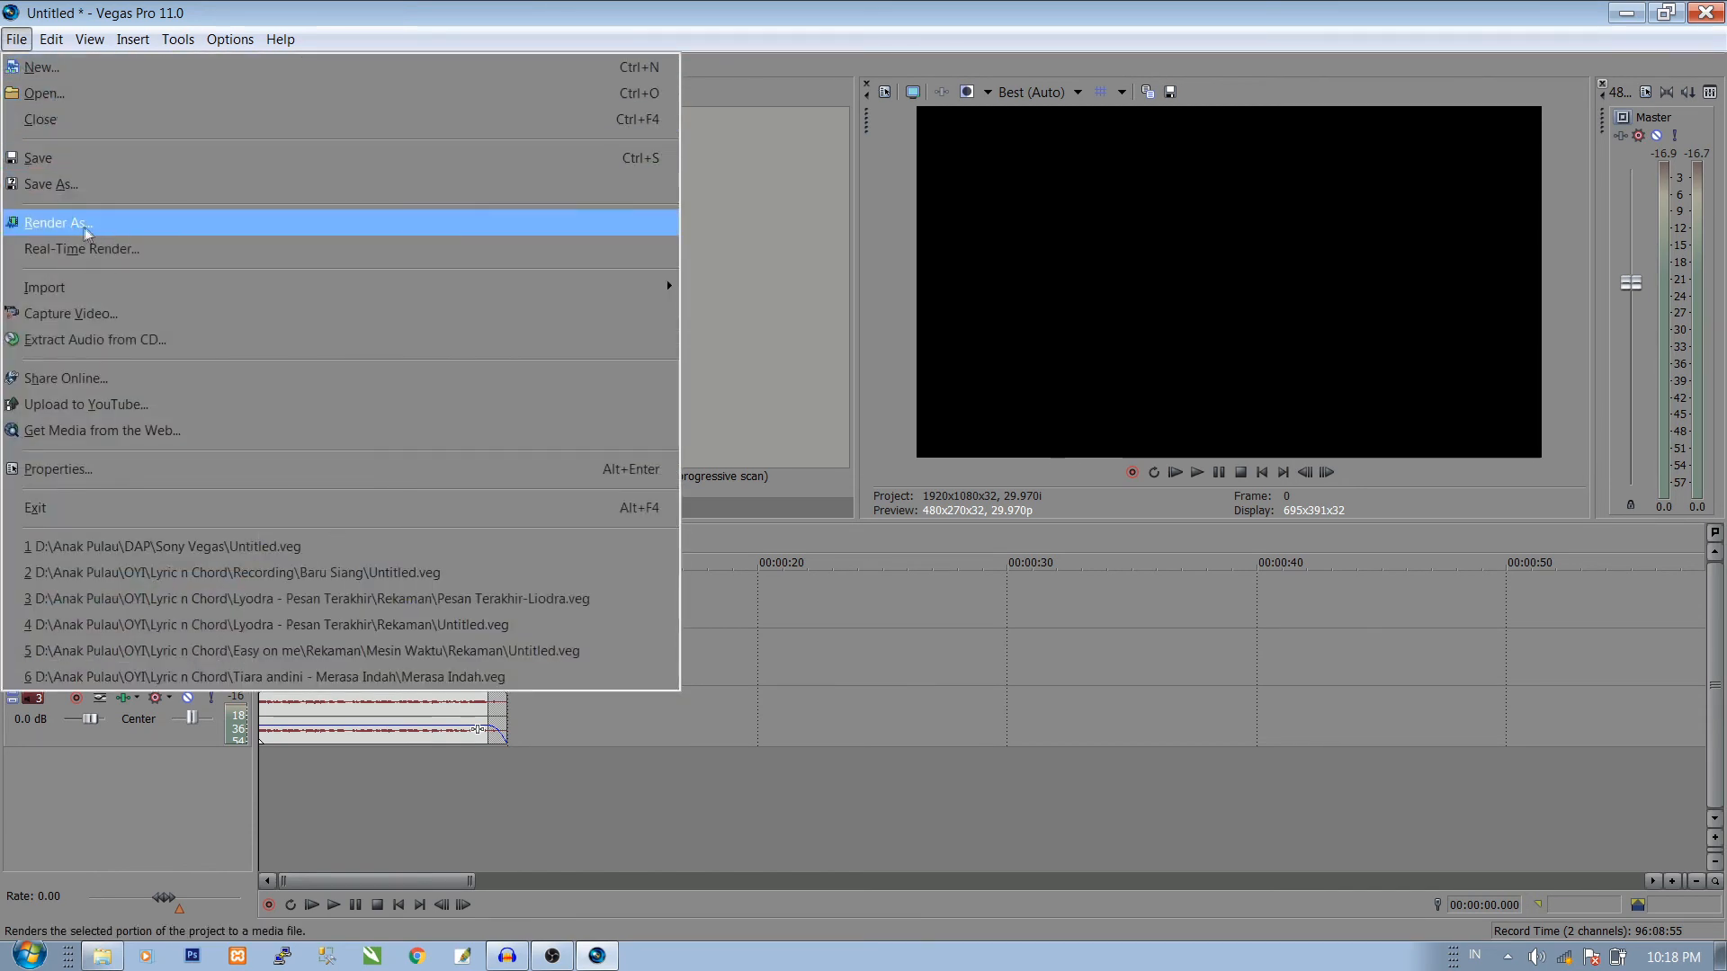
pyautogui.click(103, 232)
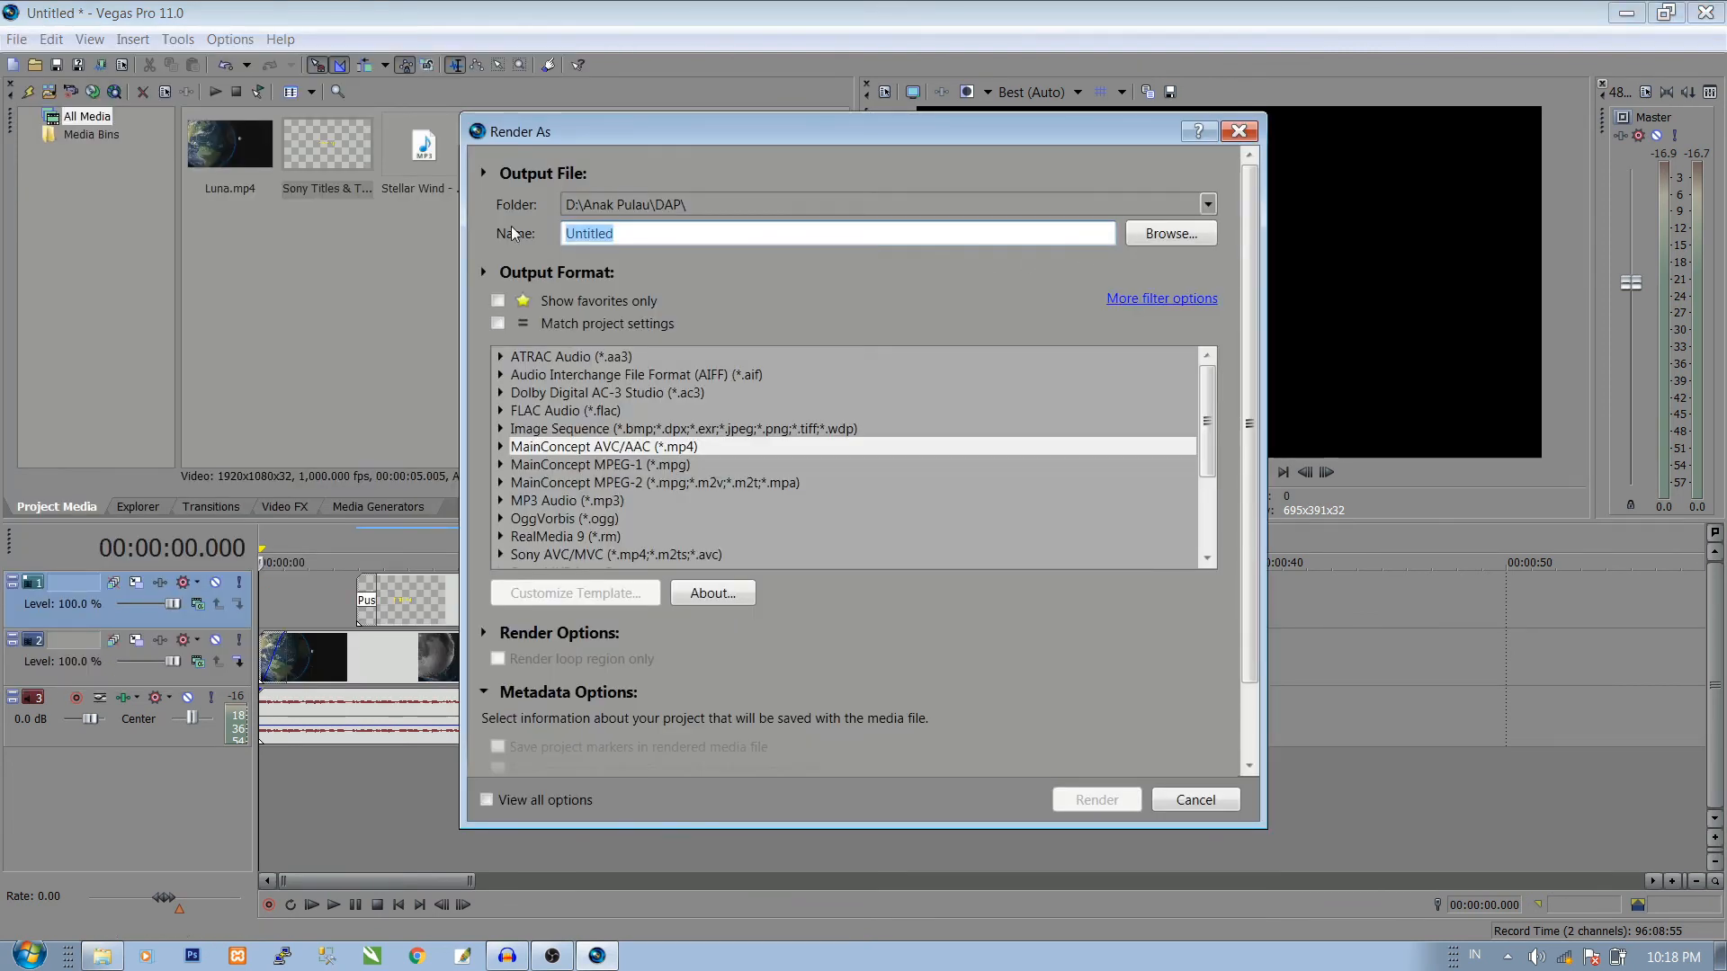
pyautogui.write('Latihan1')
# Step: Choose the Internet HD 1080p template of the MainConcept AVC/AAC (*.mp4) output format
pyautogui.click(886, 452)
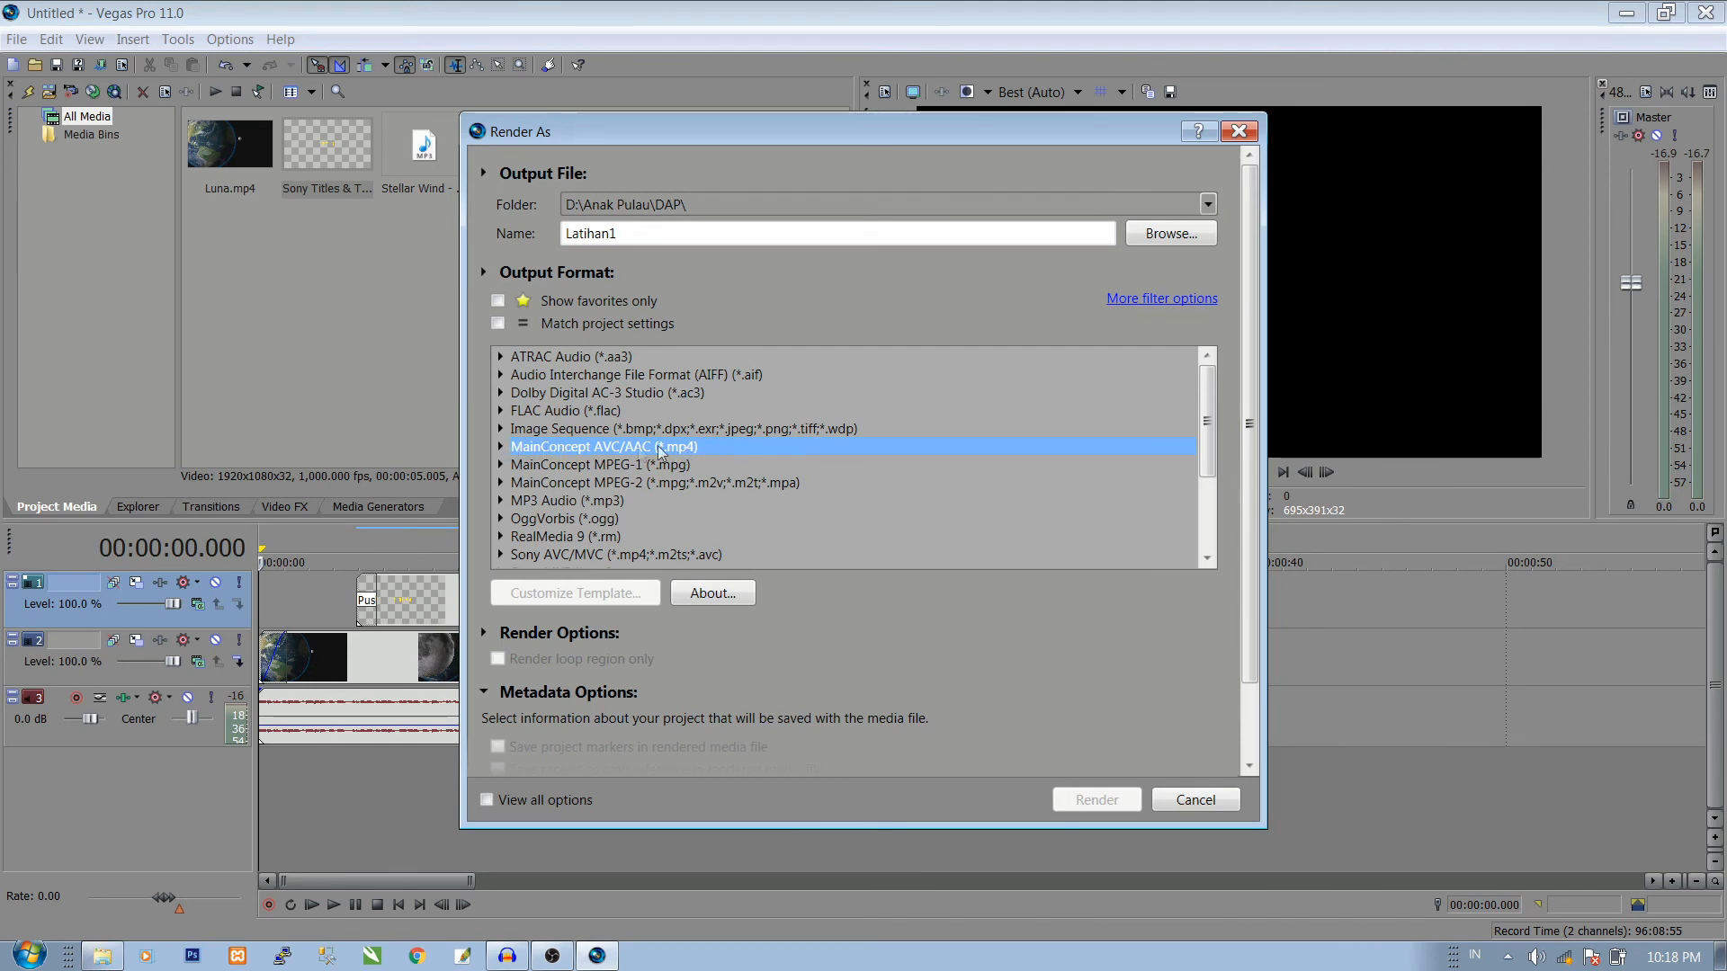
pyautogui.click(501, 447)
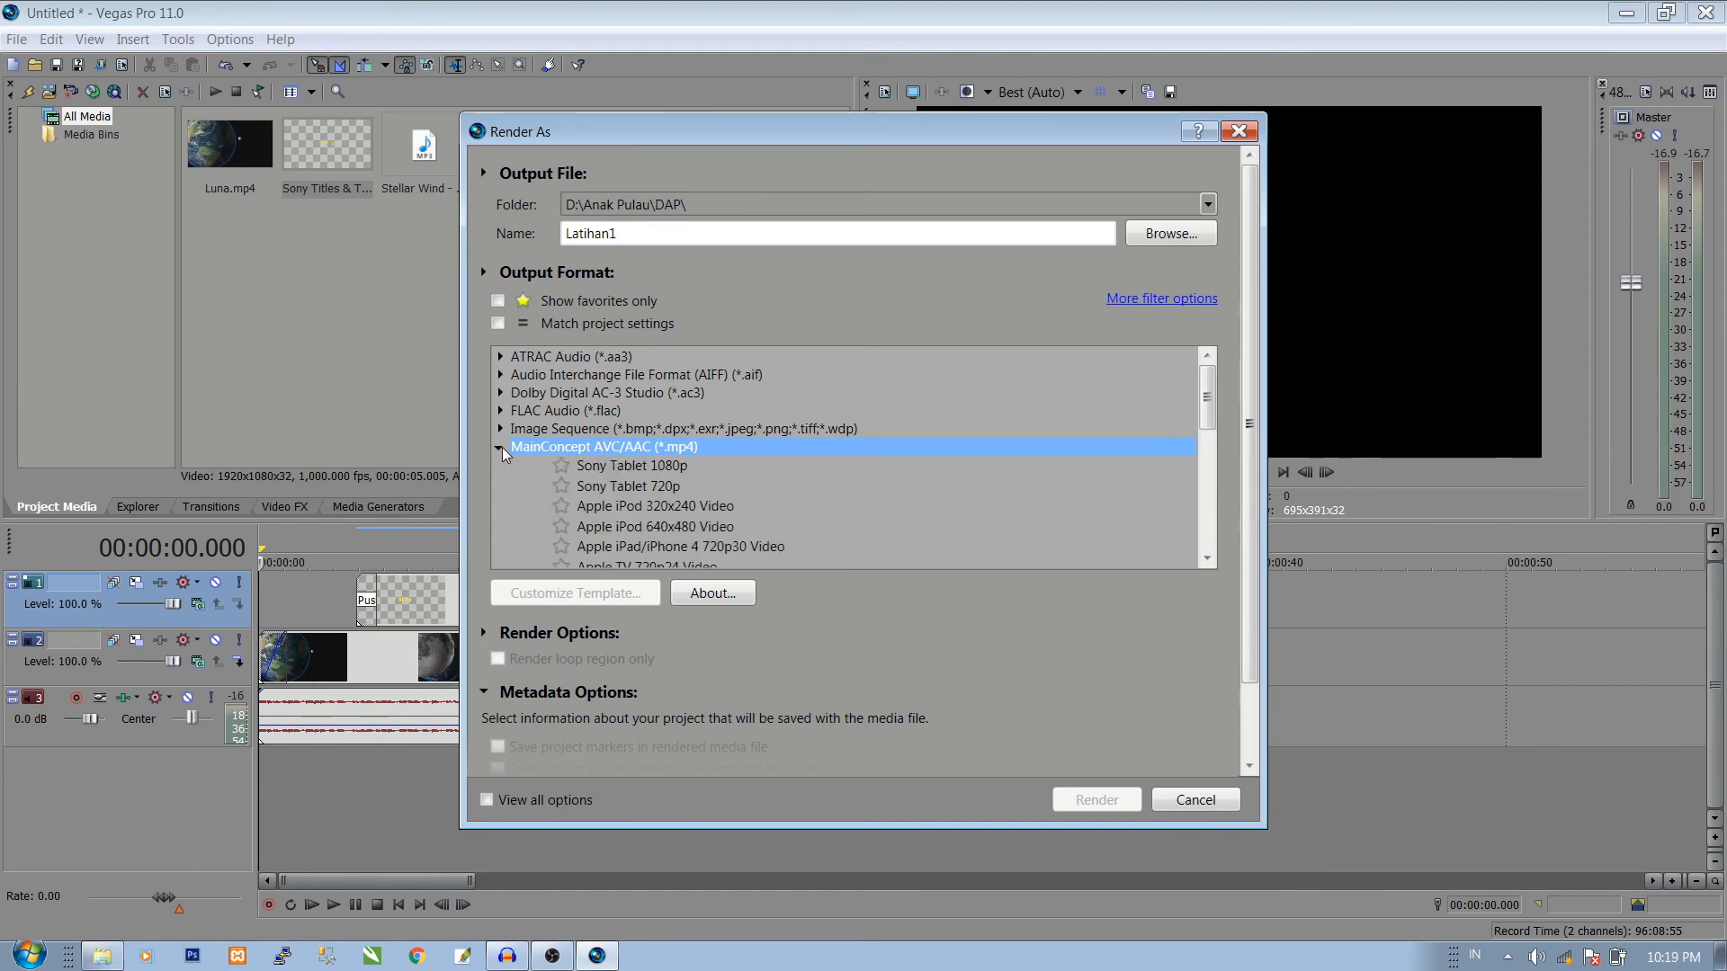
pyautogui.moveTo(1206, 401); pyautogui.dragTo(904, 483)
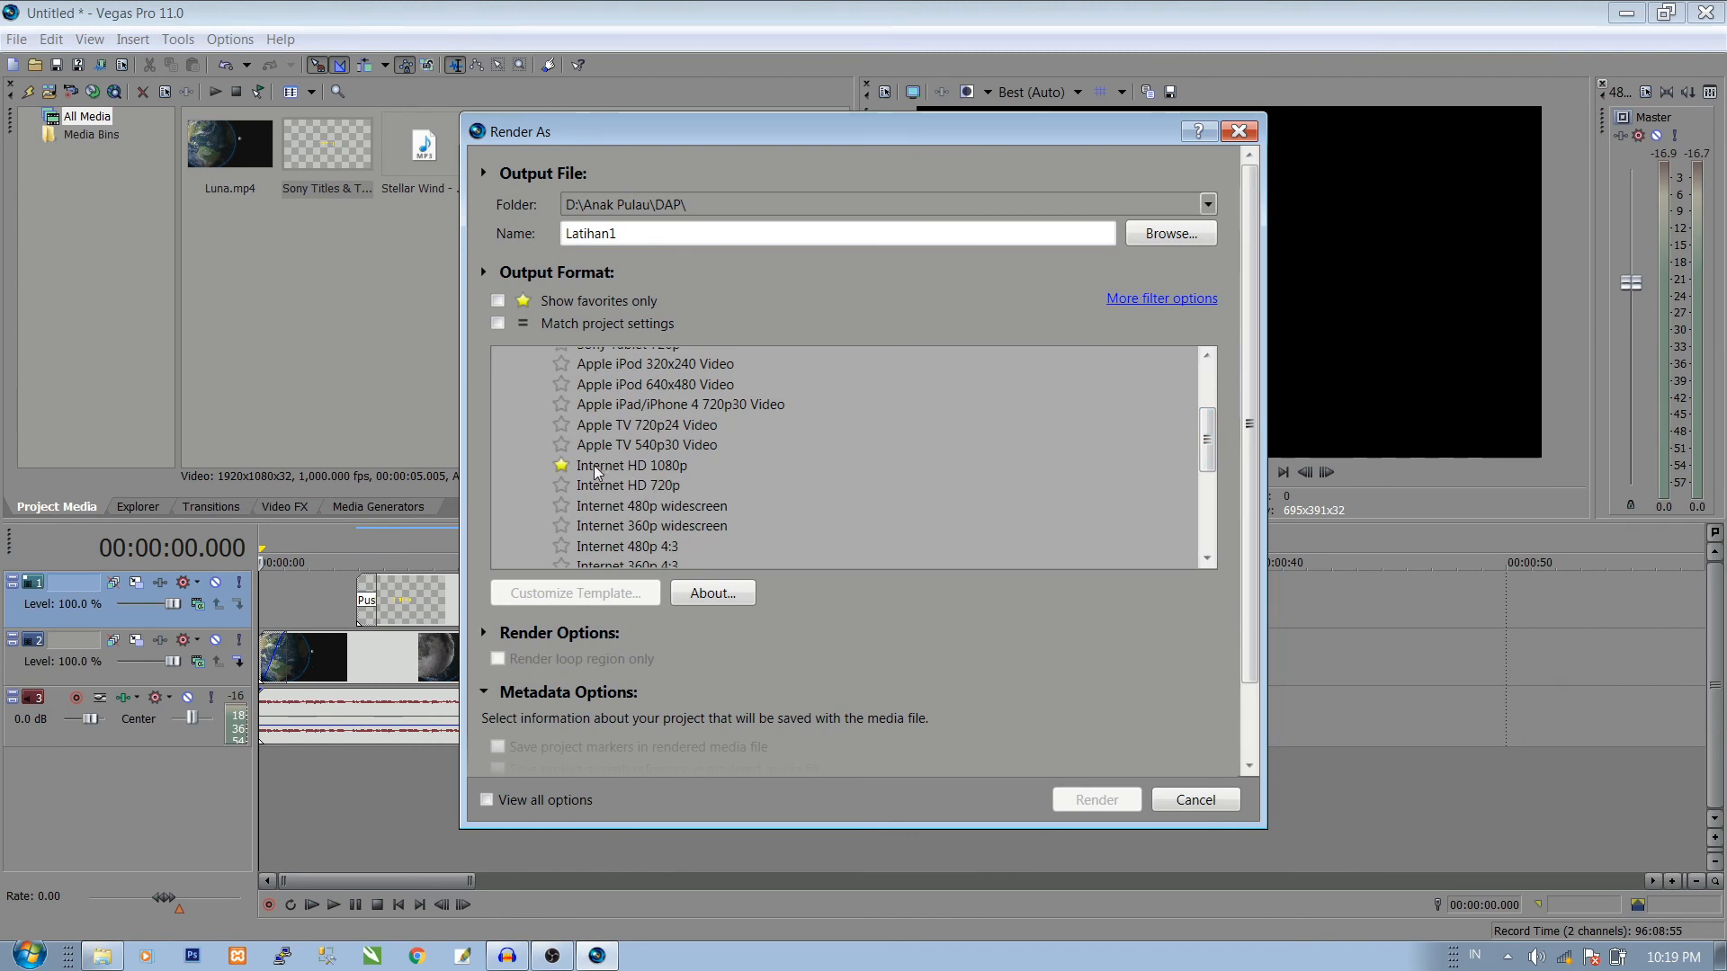
pyautogui.click(596, 468)
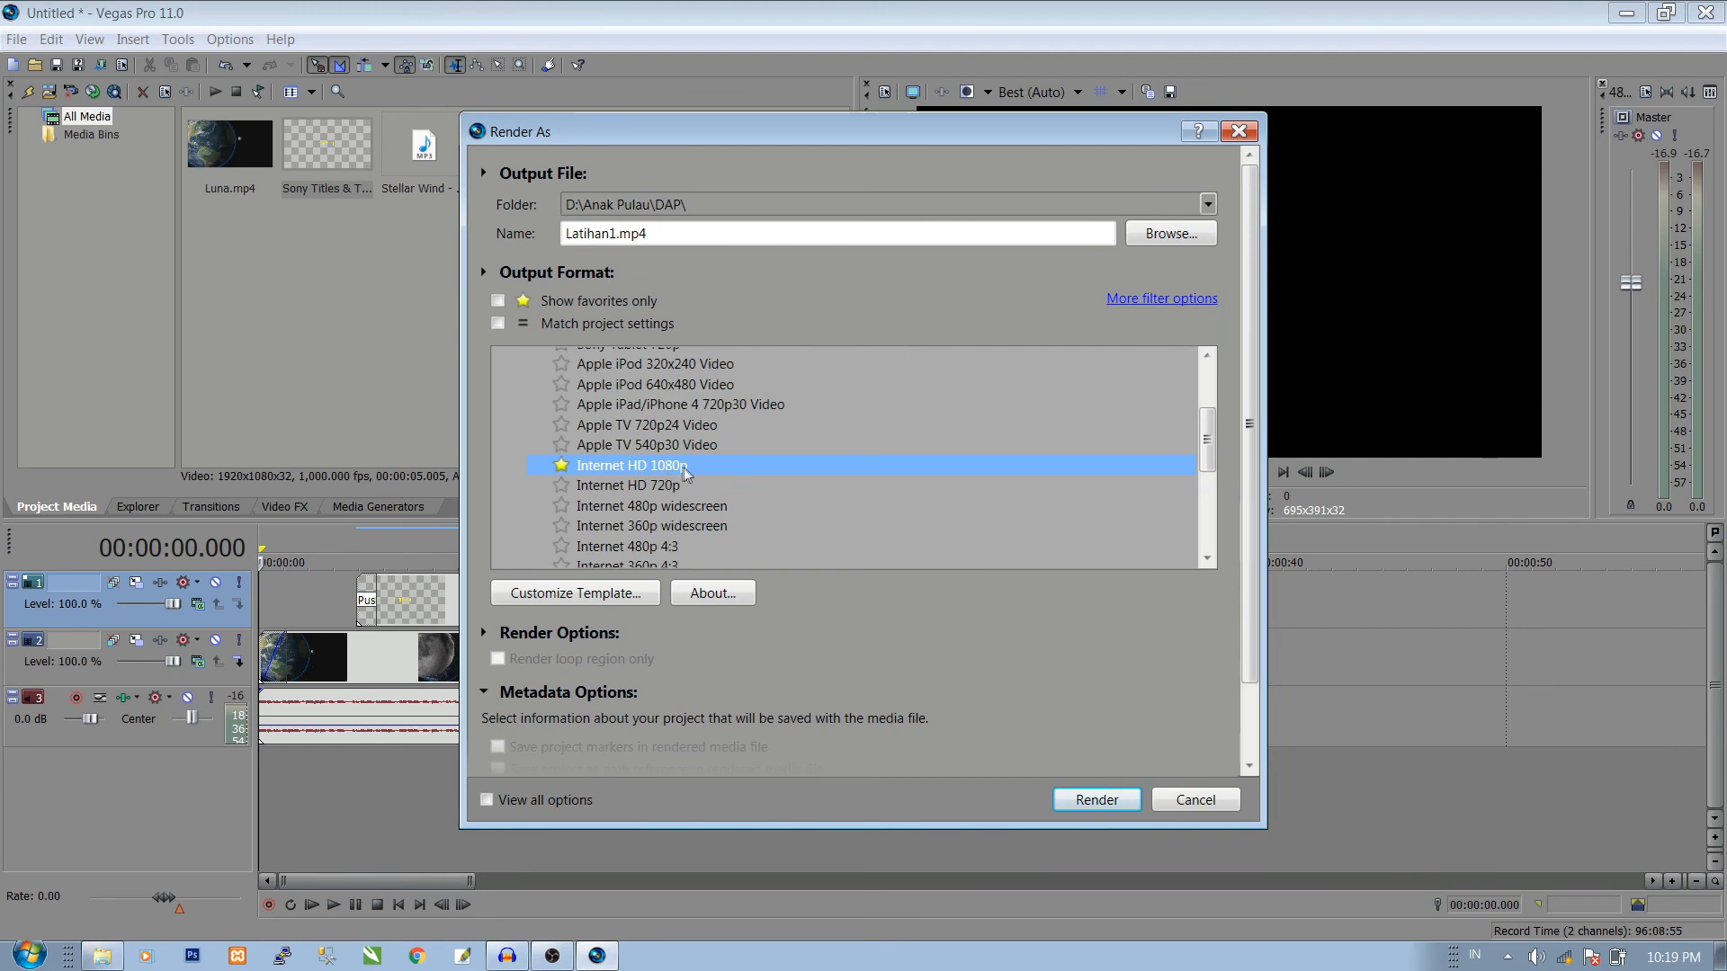
pyautogui.click(562, 466)
pyautogui.click(562, 466)
# Step: Customize the render template with a 29.970 (NTSC) frame rate and the "Render using CPU only" encode mode
pyautogui.click(590, 596)
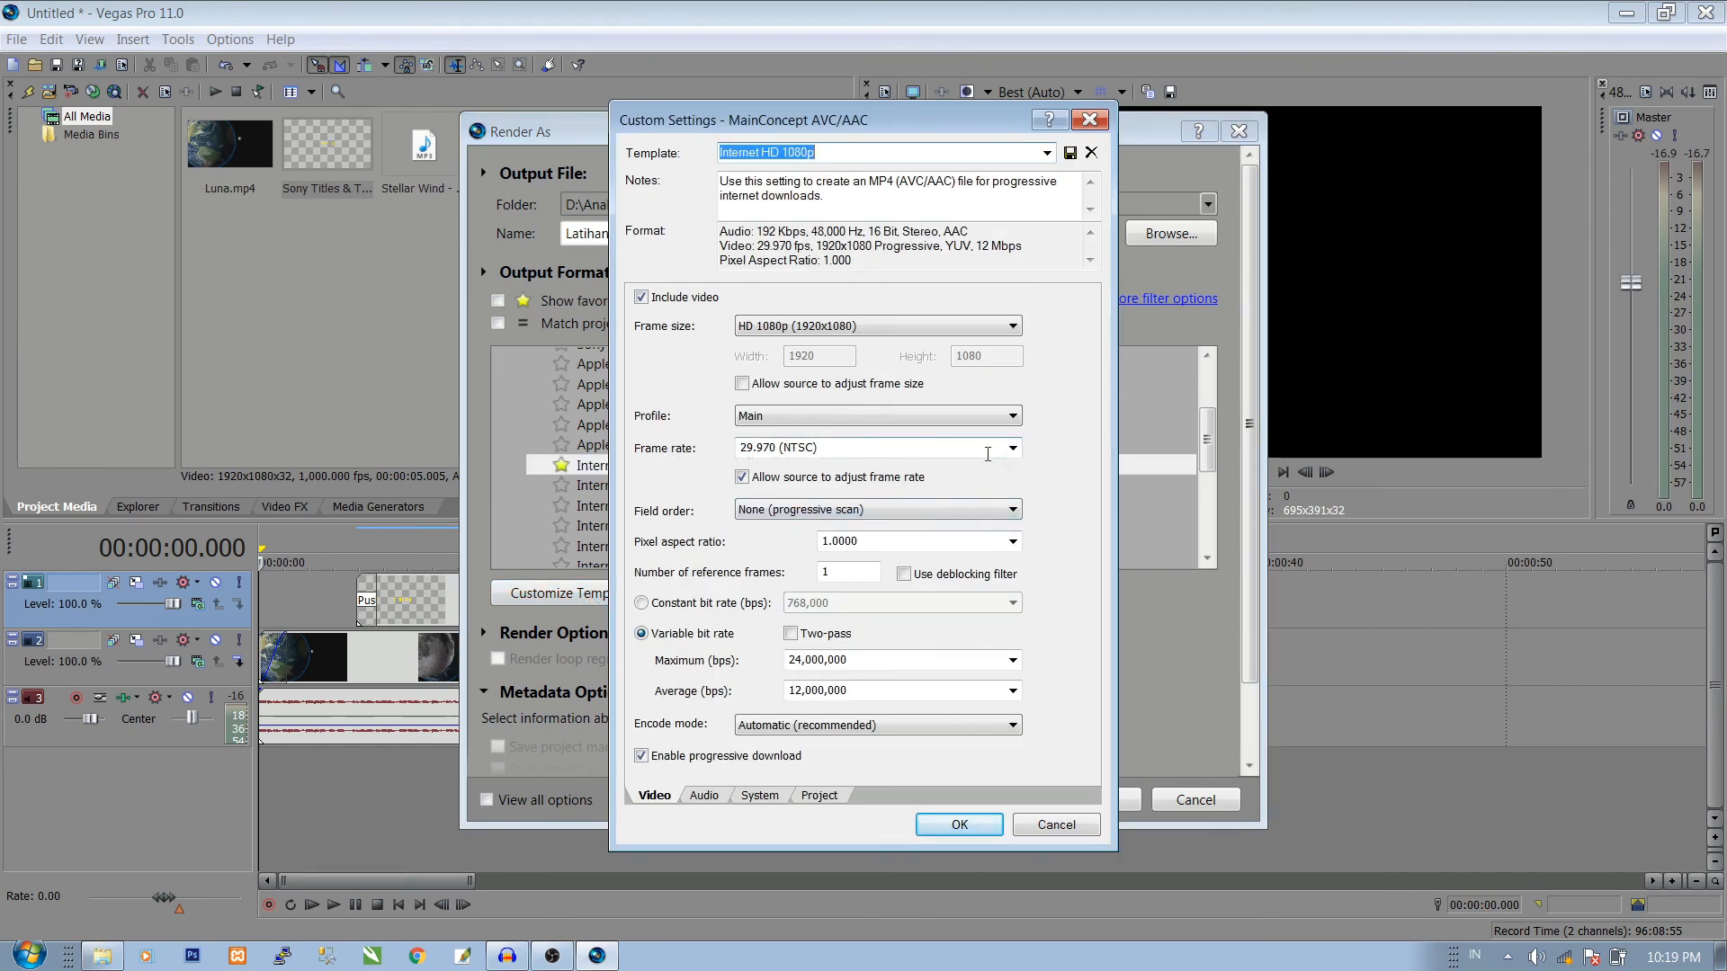
pyautogui.click(1013, 448)
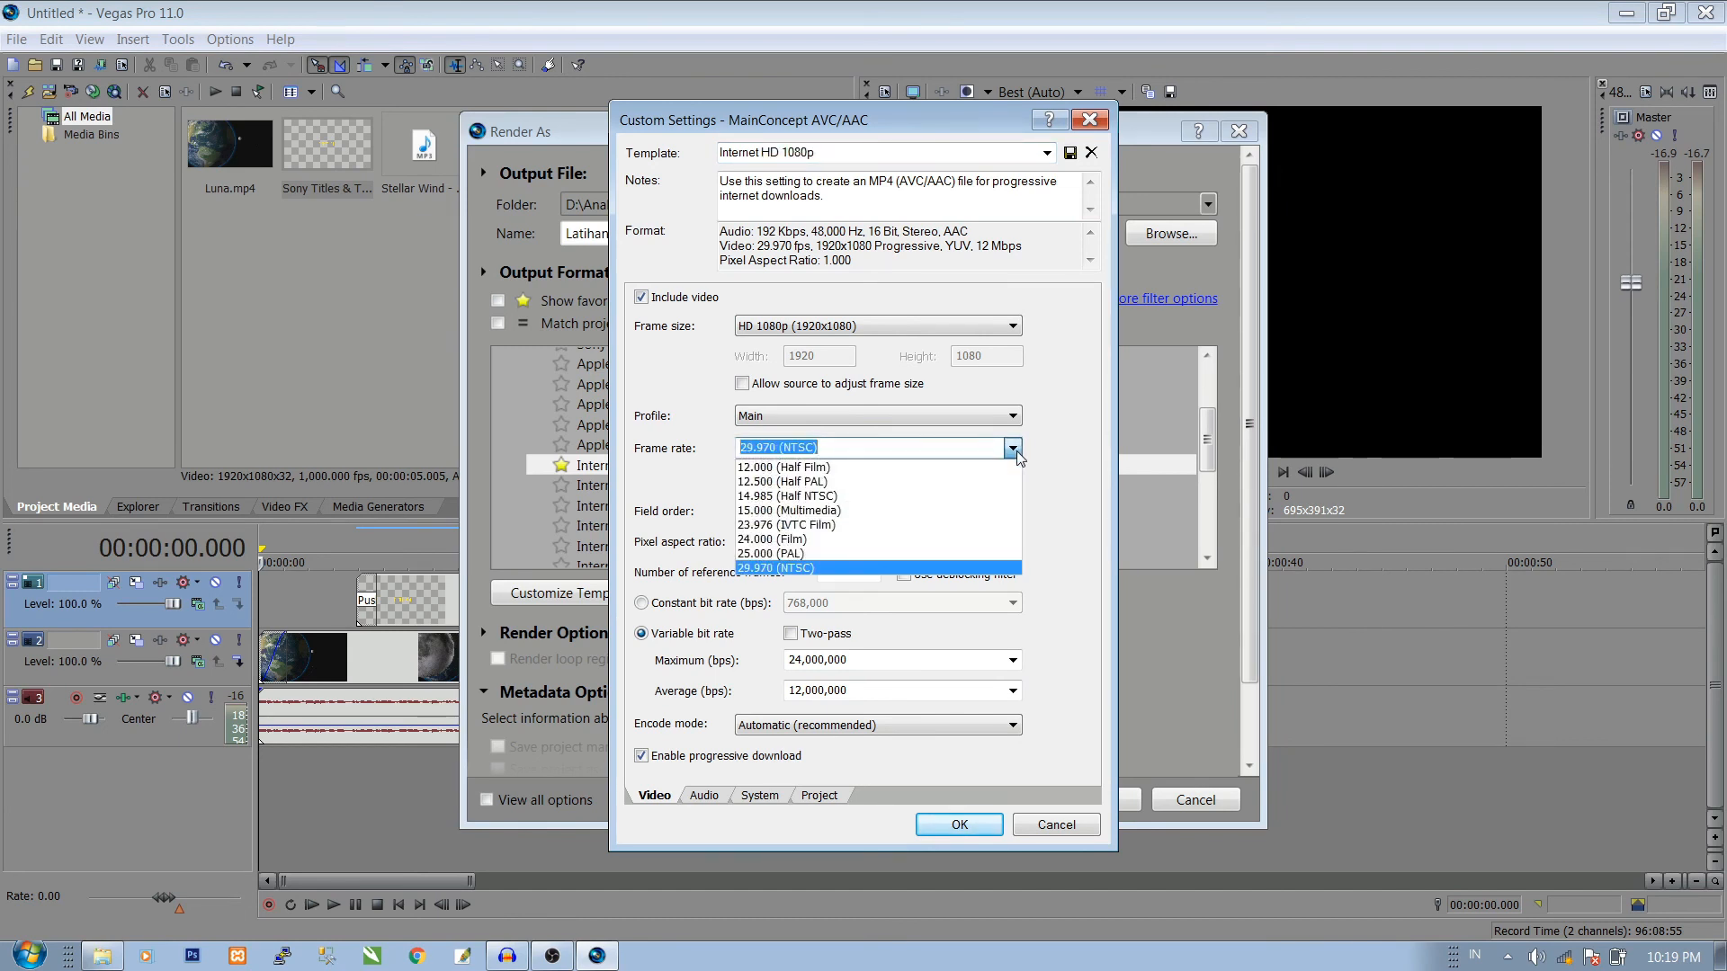
pyautogui.click(1017, 569)
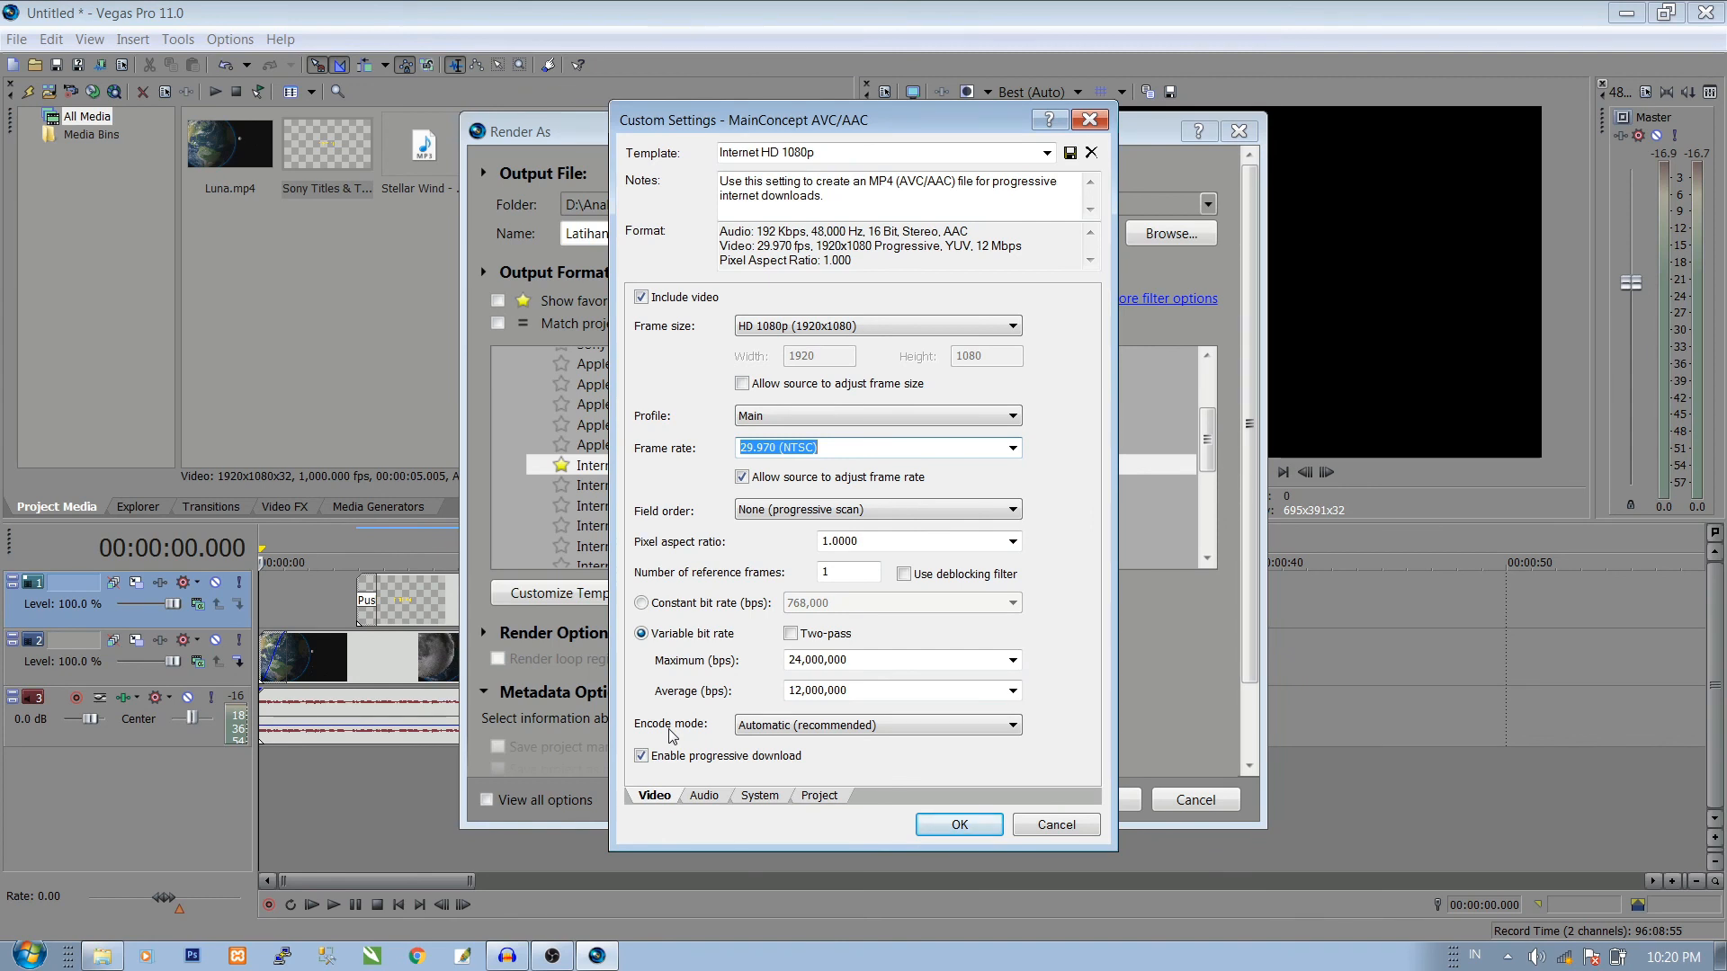
pyautogui.click(870, 728)
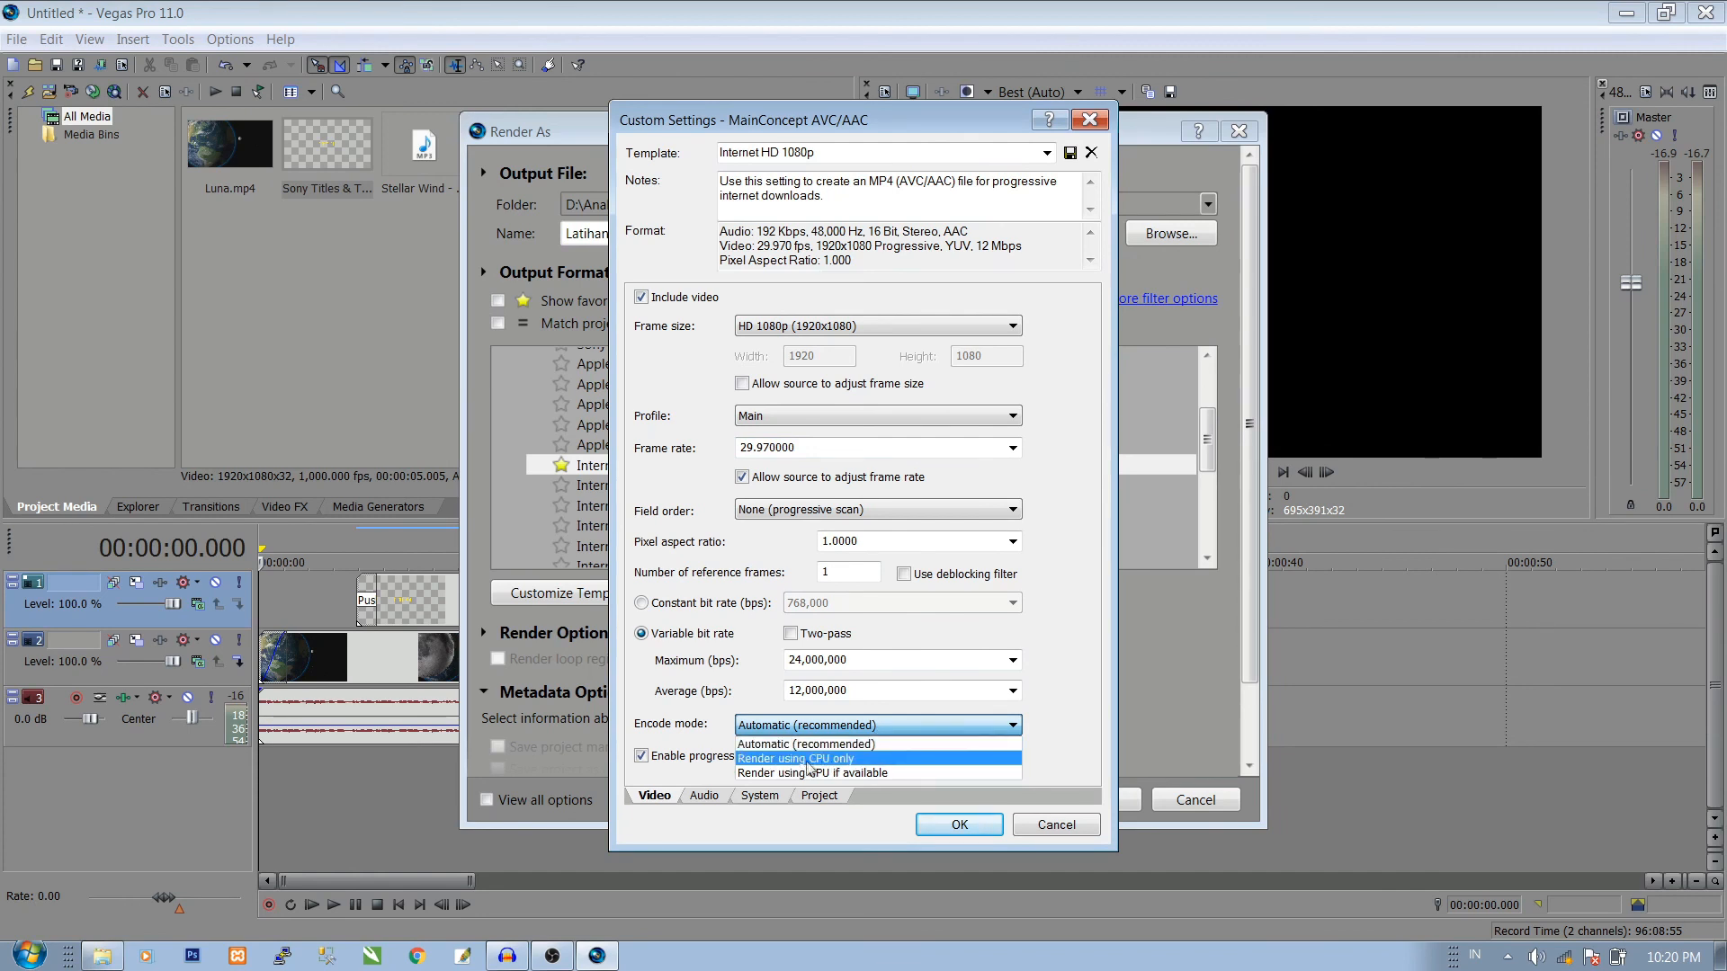
pyautogui.click(880, 765)
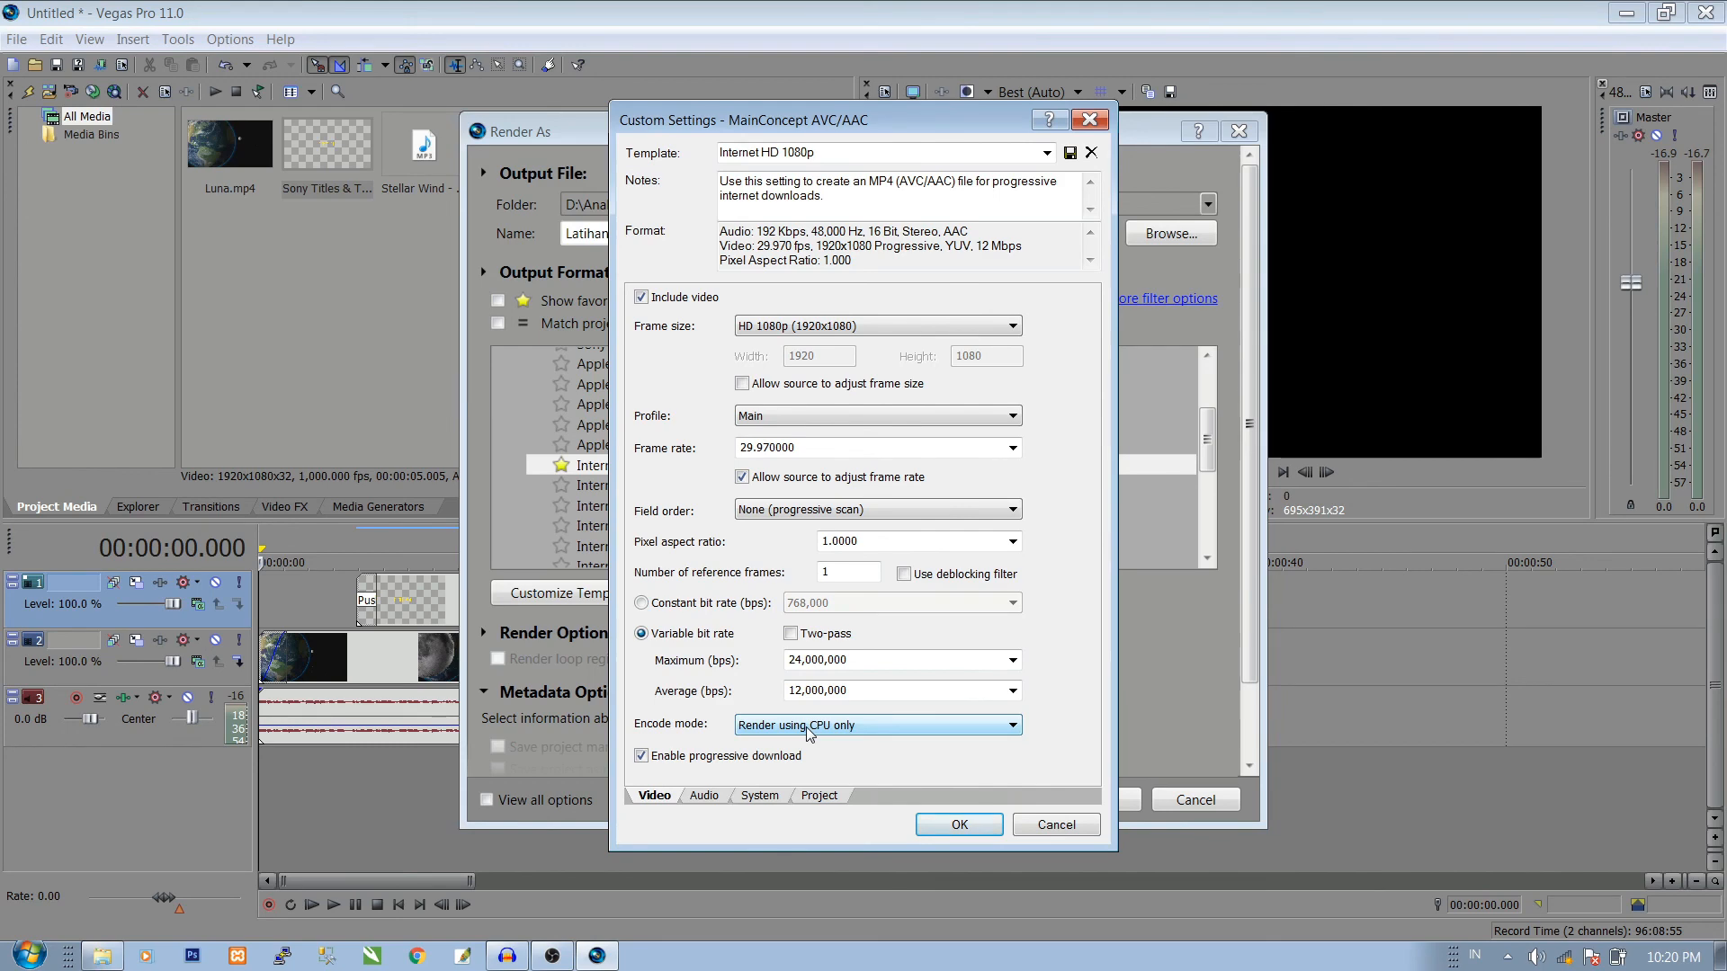
pyautogui.click(955, 825)
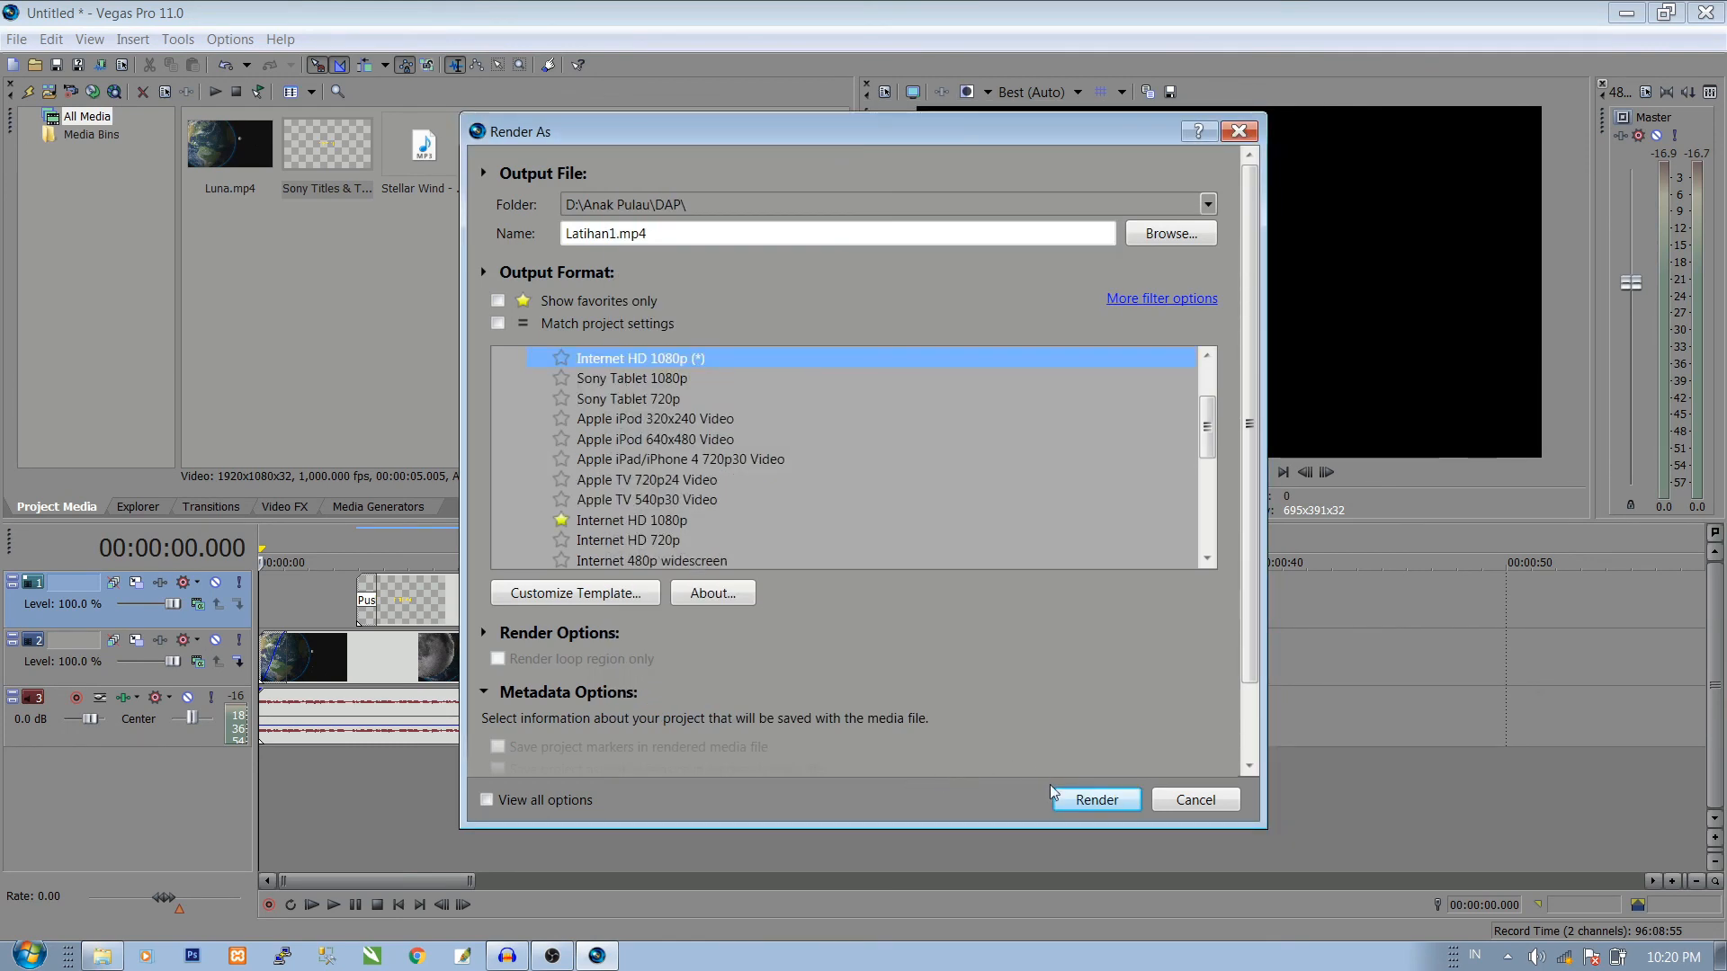
# Step: Render the project to Latihan1.mp4 and dismiss the progress dialog once rendering completes
pyautogui.click(1079, 801)
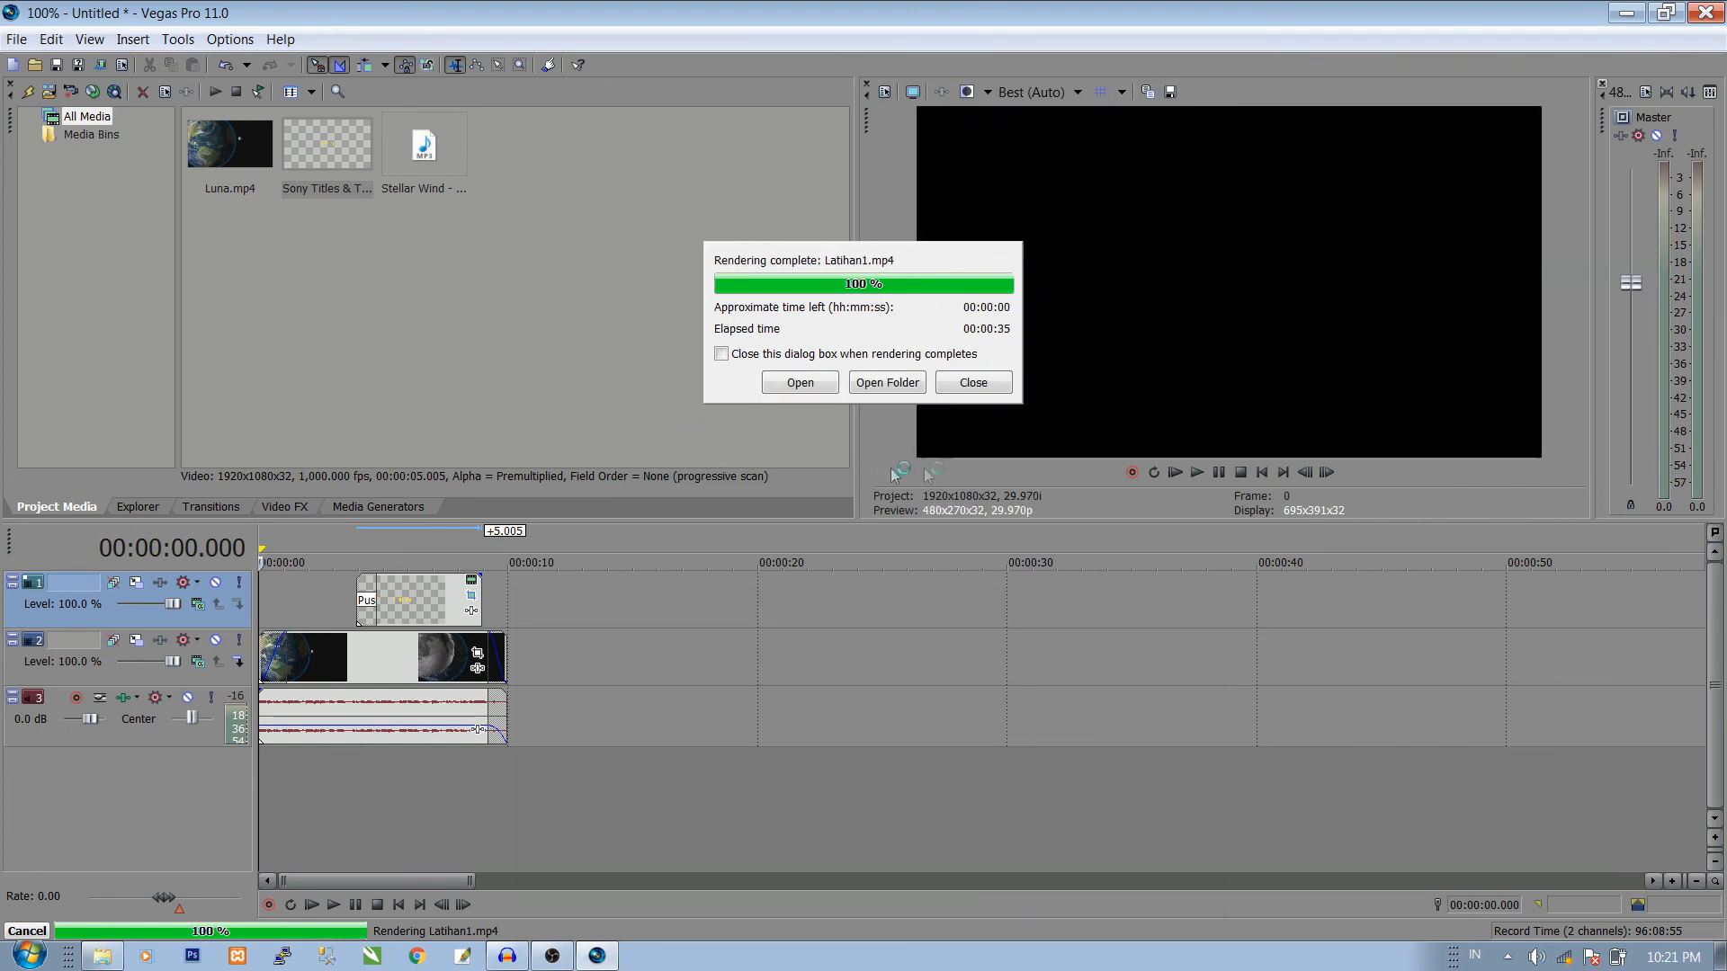
pyautogui.click(971, 387)
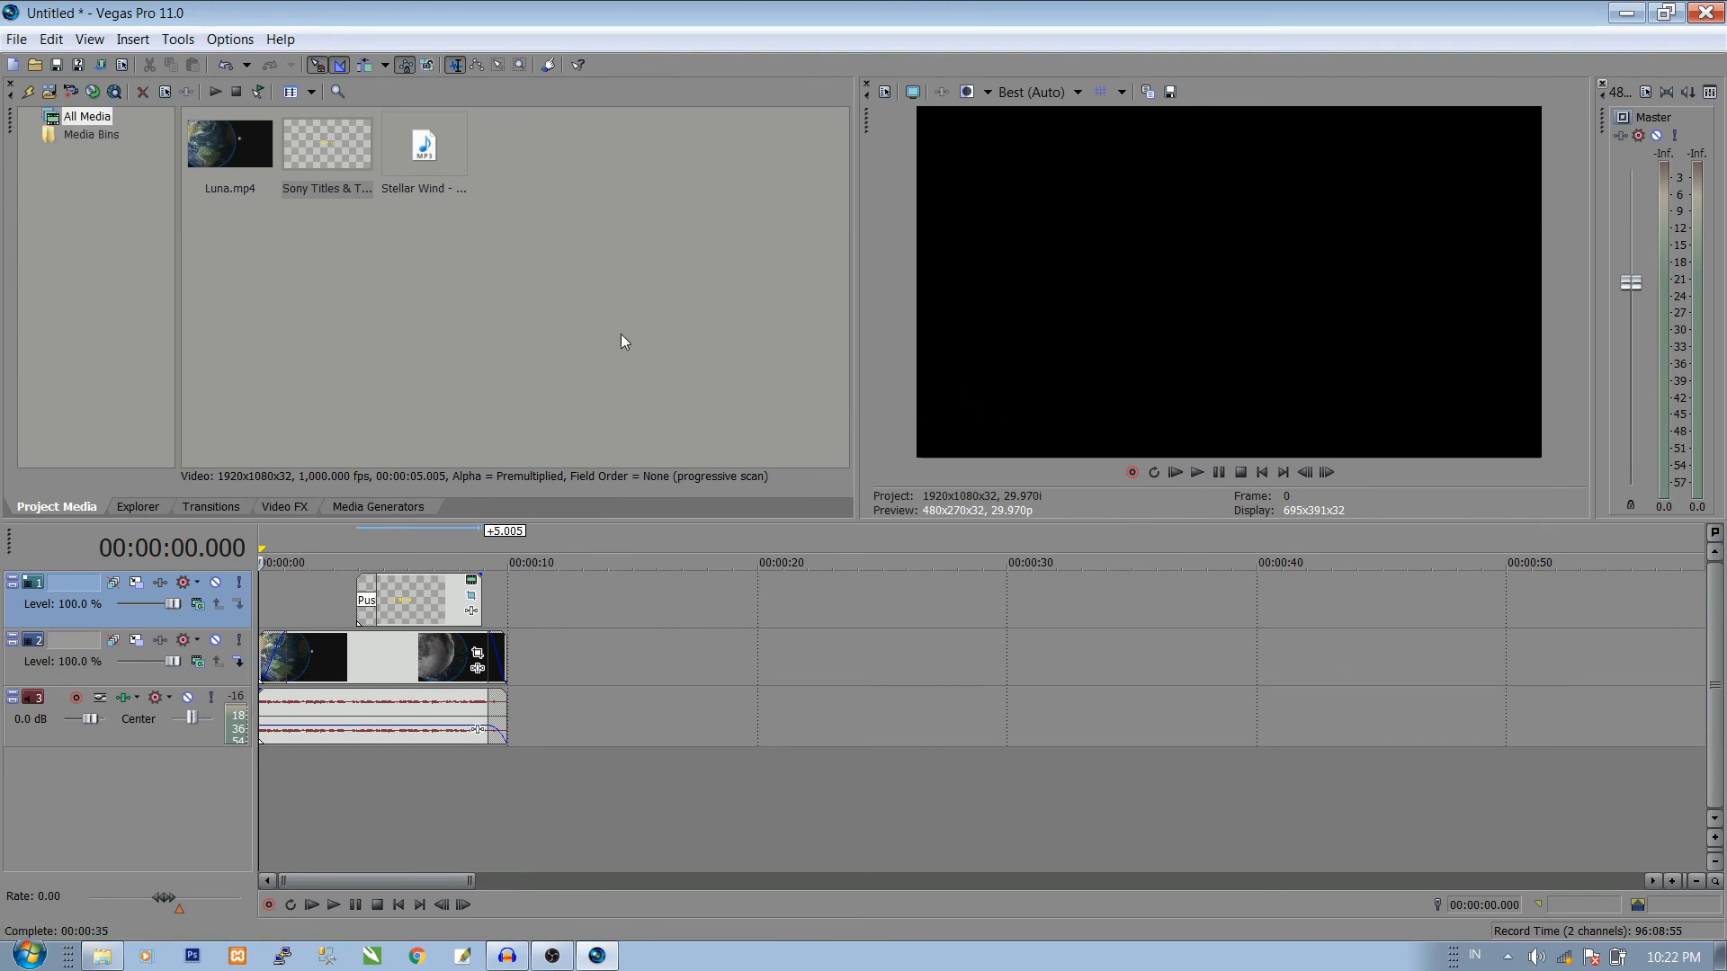